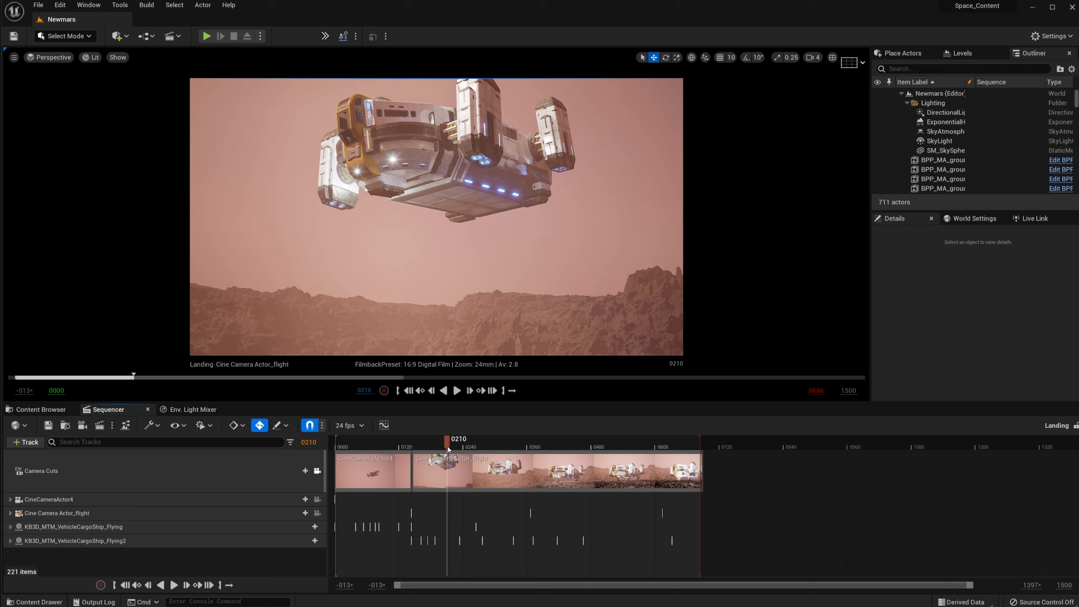
Step: Scrub the Landing sequence through the flight shot, between frames 0192 and 0253
{"action": "left_click_drag", "start_coordinate": [448, 447], "coordinate": [469, 501]}
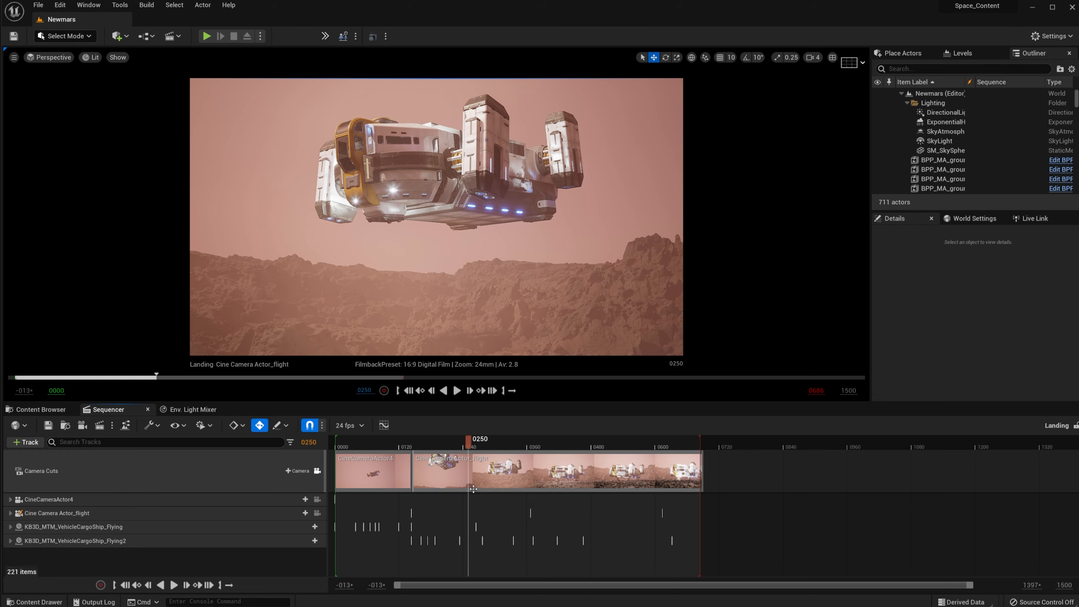
{"action": "left_click", "coordinate": [438, 445]}
{"action": "left_click_drag", "start_coordinate": [438, 445], "coordinate": [491, 471]}
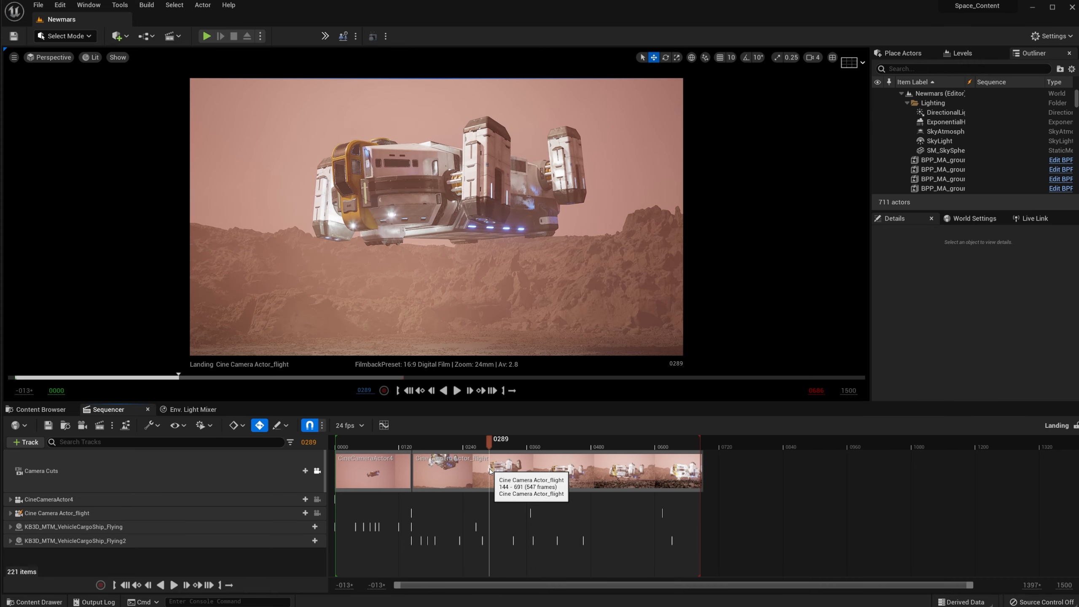
Step: Preview the landed ship from frame 0445 to 0477, then switch to the Discord browser window
{"action": "left_click", "coordinate": [575, 446]}
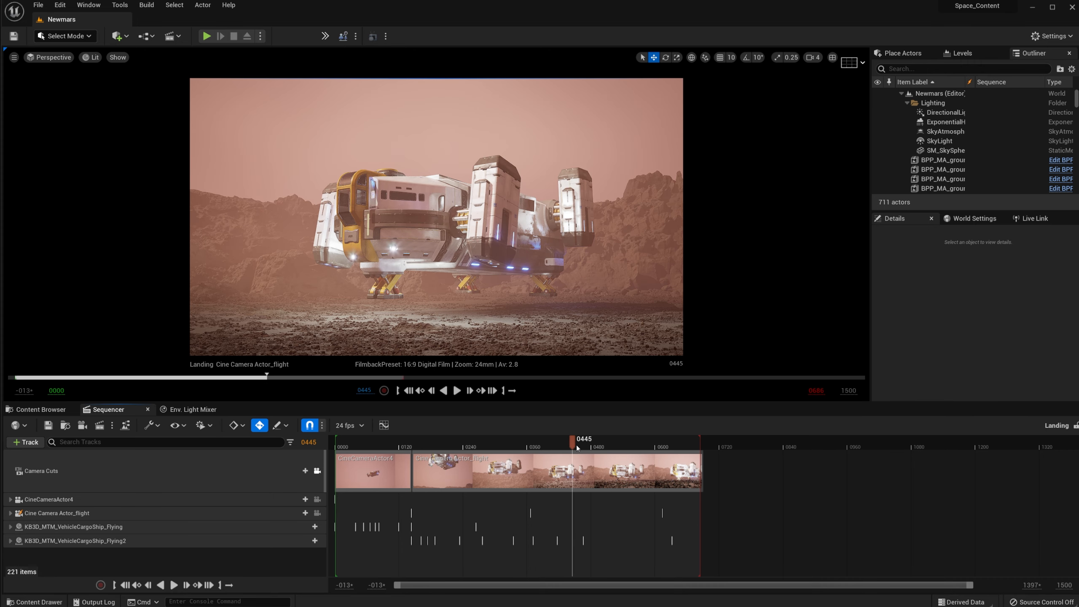
{"action": "left_click_drag", "start_coordinate": [570, 443], "coordinate": [620, 451]}
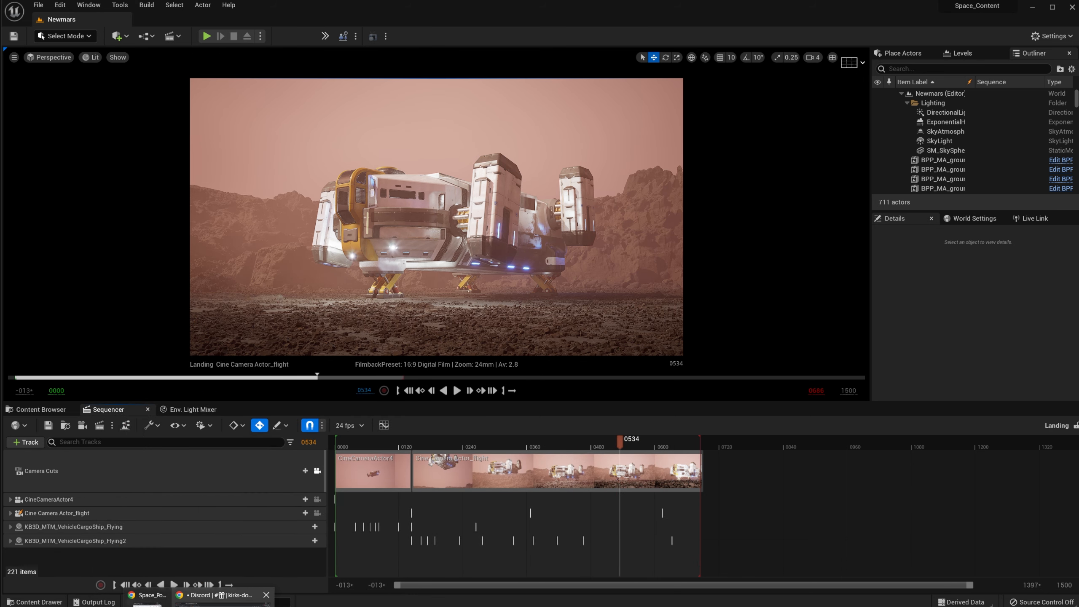
{"action": "left_click", "coordinate": [225, 601]}
Step: Scroll through KIRK's YouTube uploads, then return to the Discord kirks-downloads tab
{"action": "left_click", "coordinate": [73, 0]}
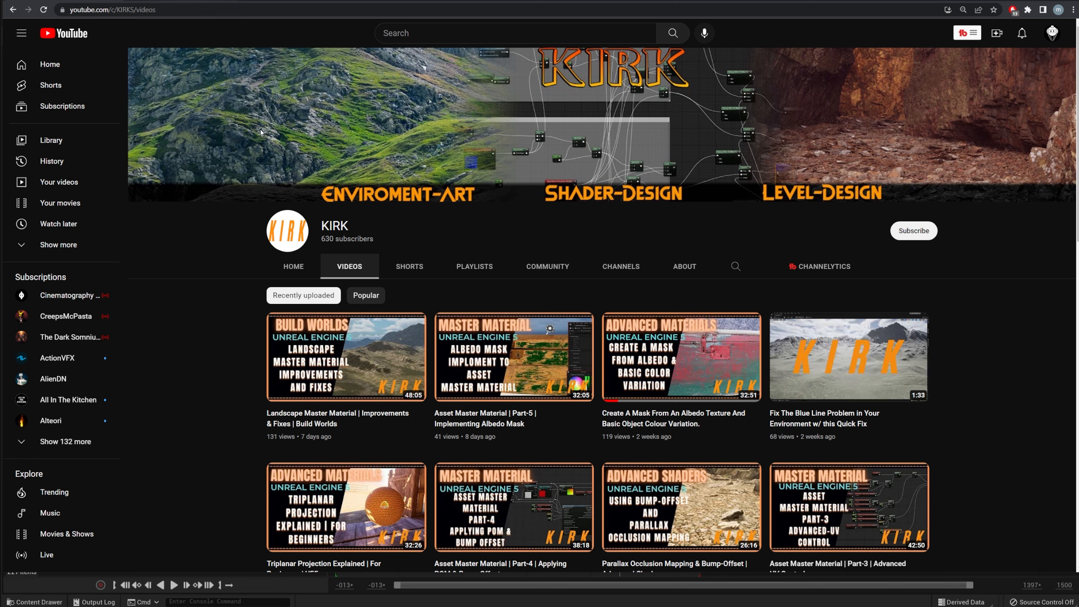
{"action": "scroll", "coordinate": [550, 284], "scroll_direction": "down", "scroll_amount": 3}
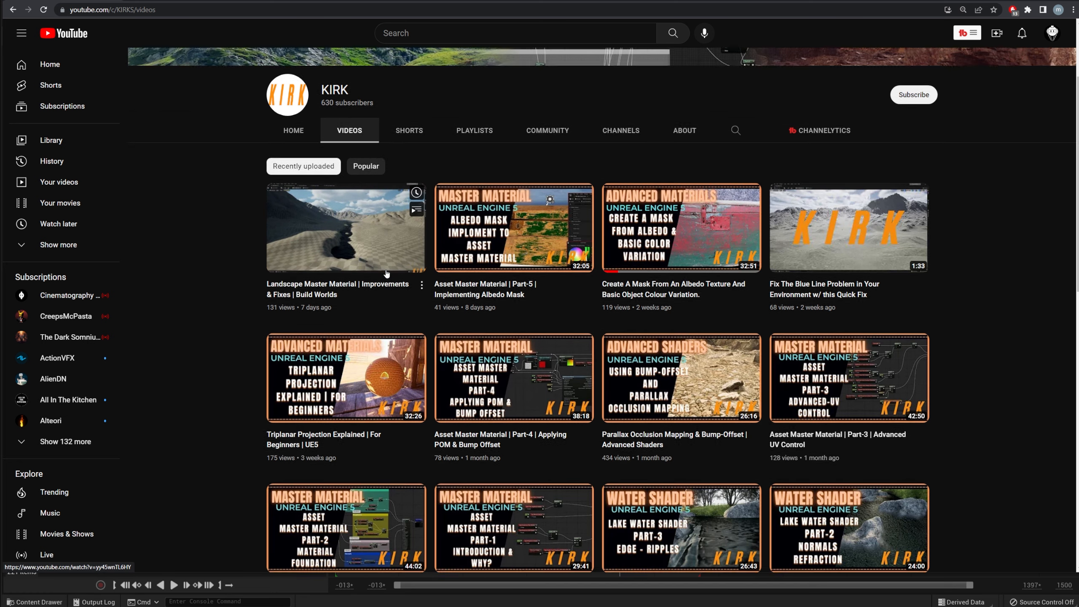
{"action": "scroll", "coordinate": [386, 273], "scroll_direction": "up", "scroll_amount": 3}
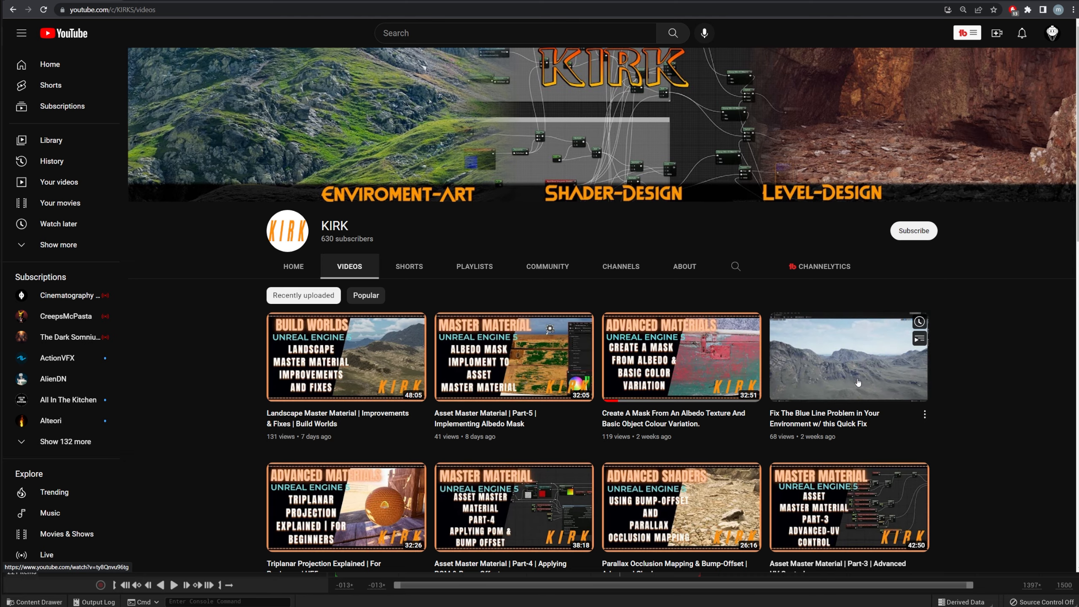
{"action": "scroll", "coordinate": [859, 383], "scroll_direction": "down", "scroll_amount": 10}
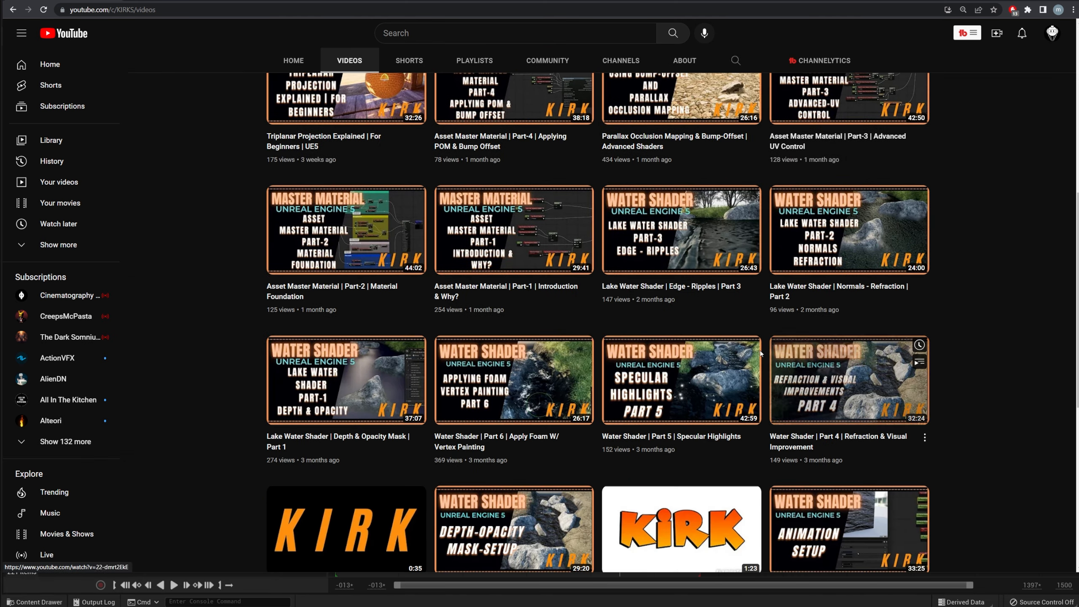
{"action": "scroll", "coordinate": [760, 353], "scroll_direction": "up", "scroll_amount": 10}
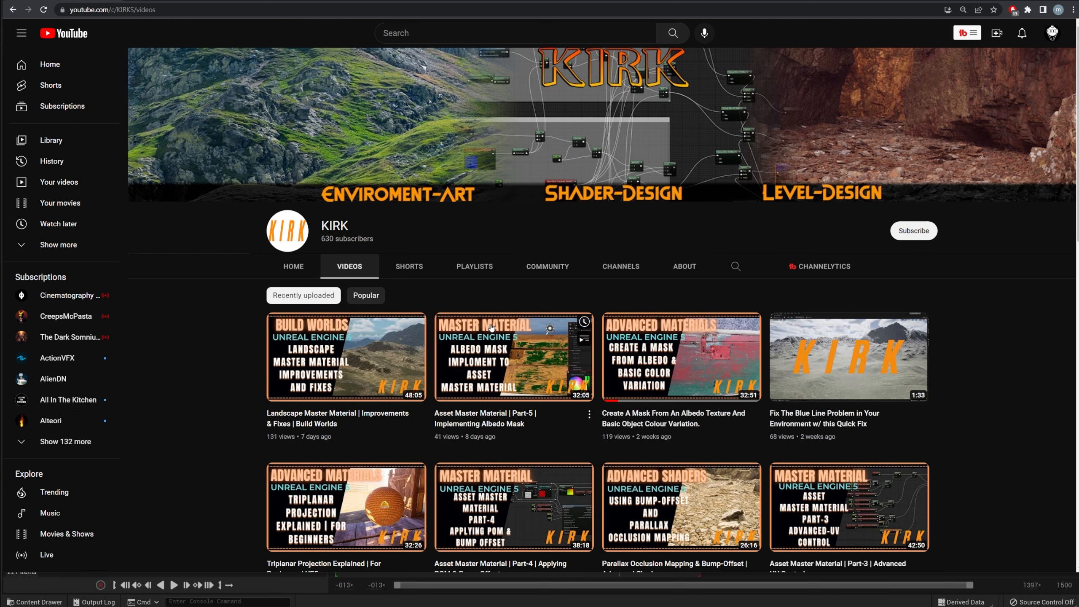
{"action": "left_click", "coordinate": [200, 2]}
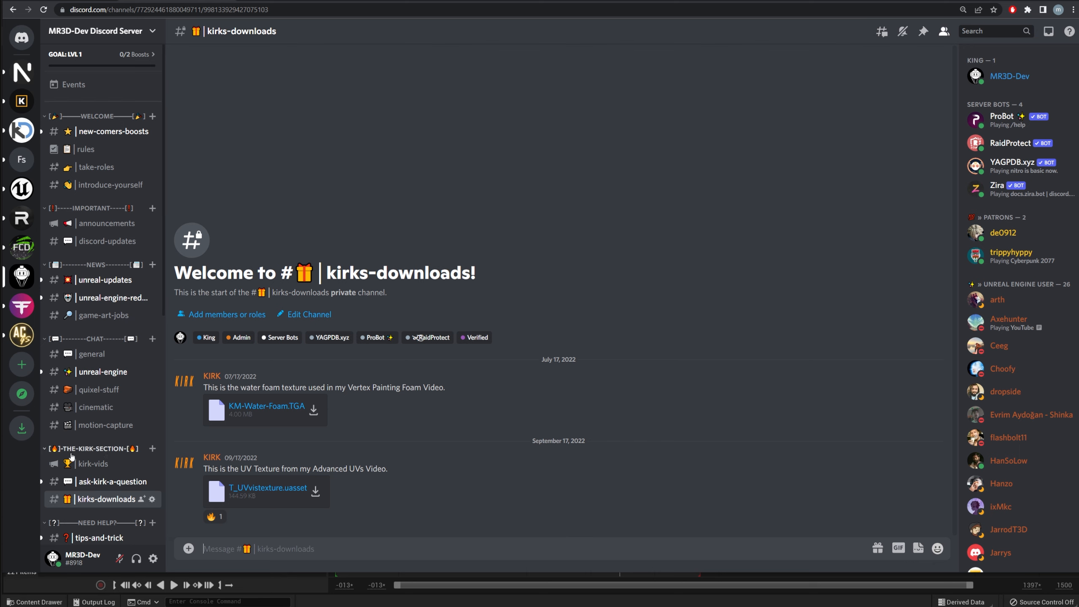
Step: Check kirk-vids, then scroll through older ask-kirk-a-question messages
{"action": "left_click", "coordinate": [94, 463]}
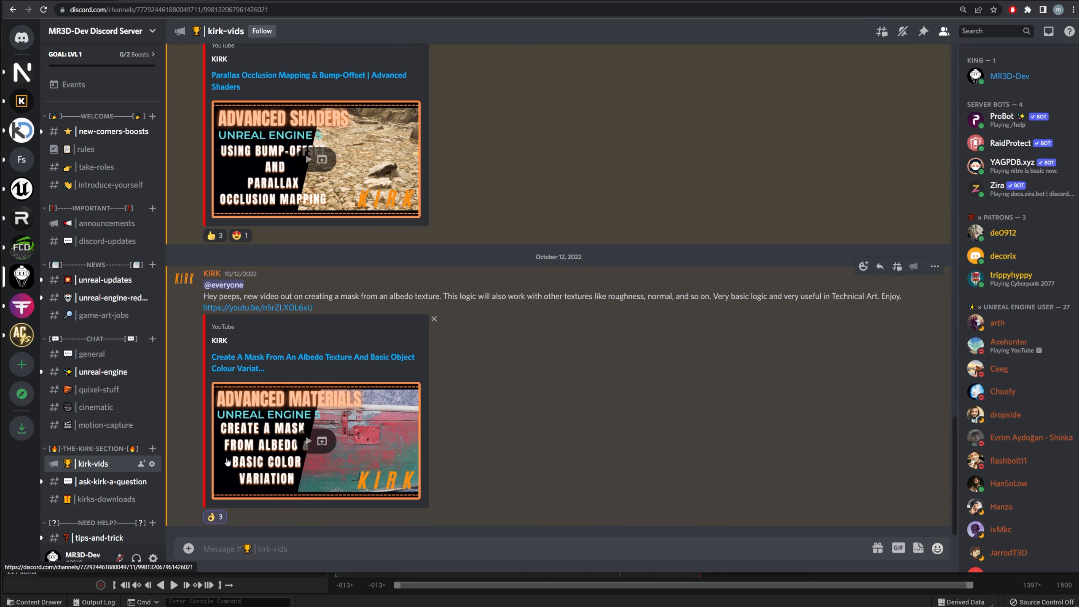
{"action": "left_click", "coordinate": [106, 481]}
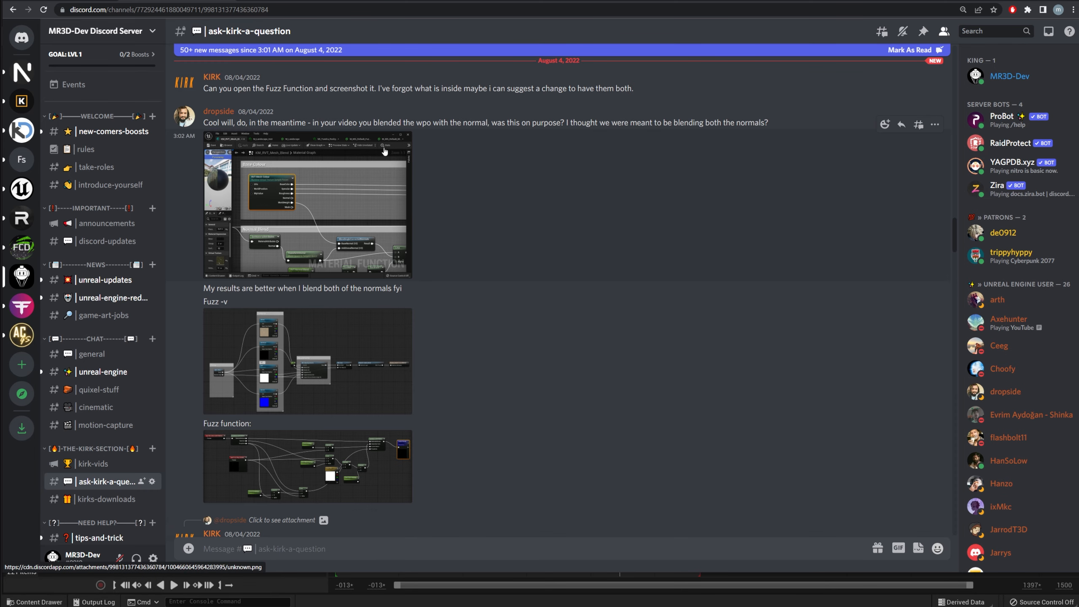
{"action": "scroll", "coordinate": [690, 308], "scroll_direction": "up", "scroll_amount": 5}
{"action": "scroll", "coordinate": [683, 321], "scroll_direction": "down", "scroll_amount": 5}
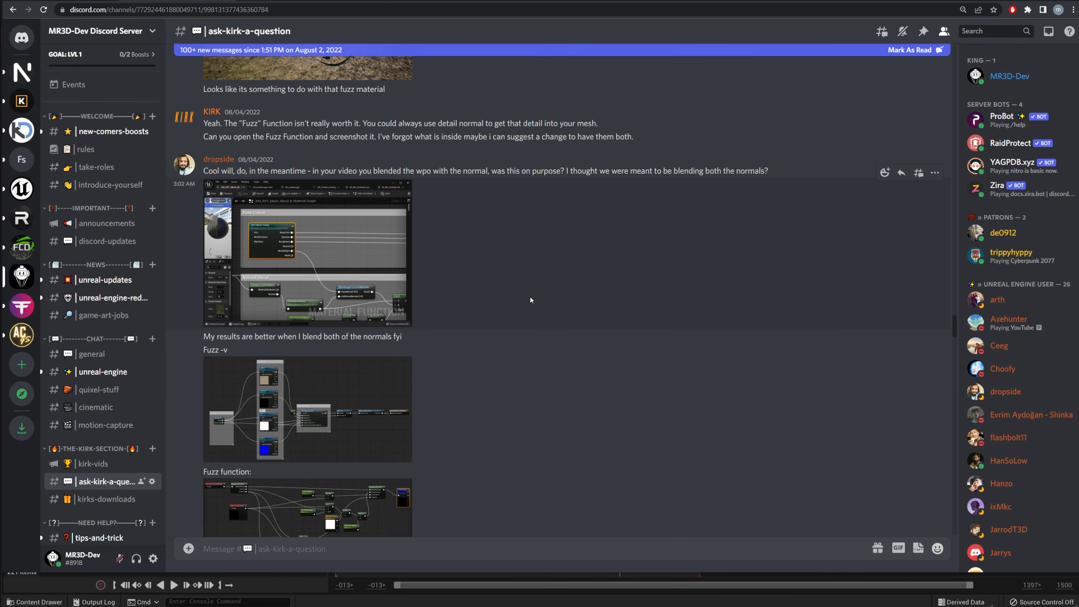
{"action": "scroll", "coordinate": [531, 299], "scroll_direction": "up", "scroll_amount": 4}
{"action": "scroll", "coordinate": [362, 359], "scroll_direction": "up", "scroll_amount": 3}
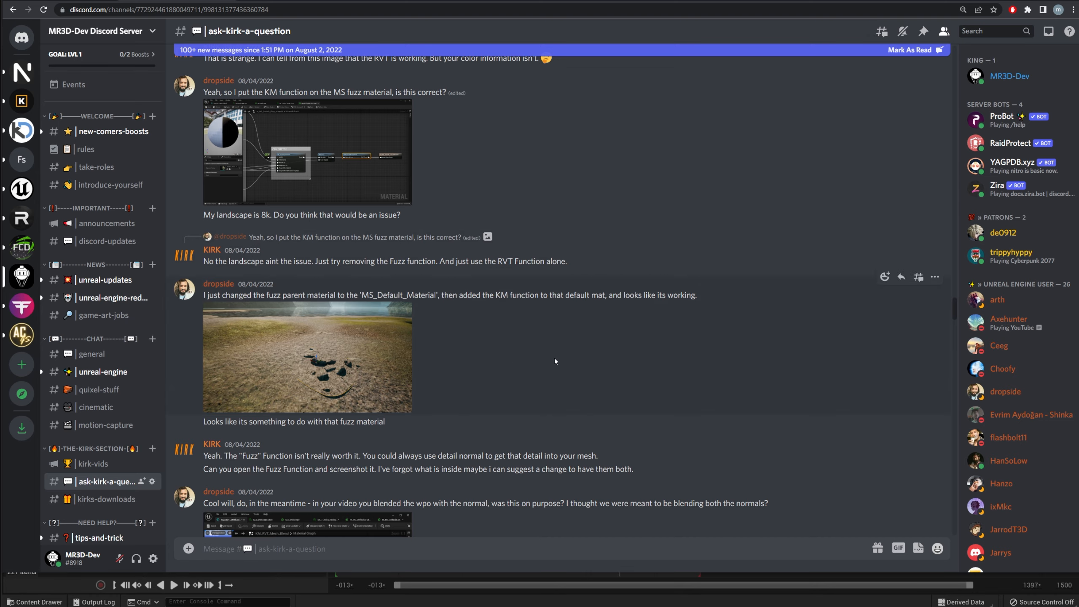
{"action": "scroll", "coordinate": [555, 361], "scroll_direction": "down", "scroll_amount": 10}
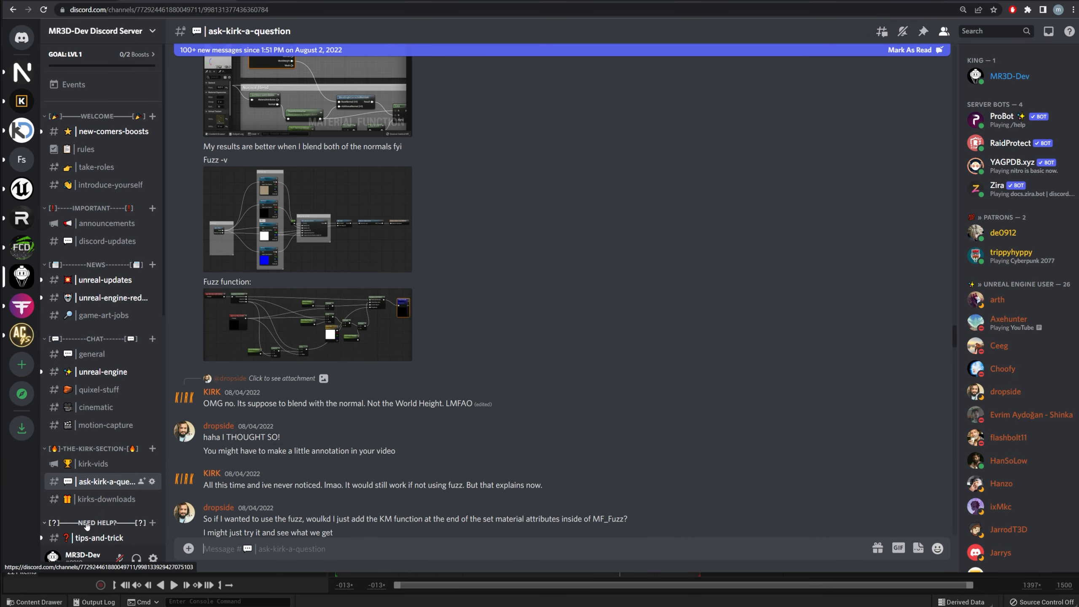
Step: Look at kirks-downloads, reread ask-kirk-a-question, then go to KIRK's YouTube videos
{"action": "left_click", "coordinate": [104, 499]}
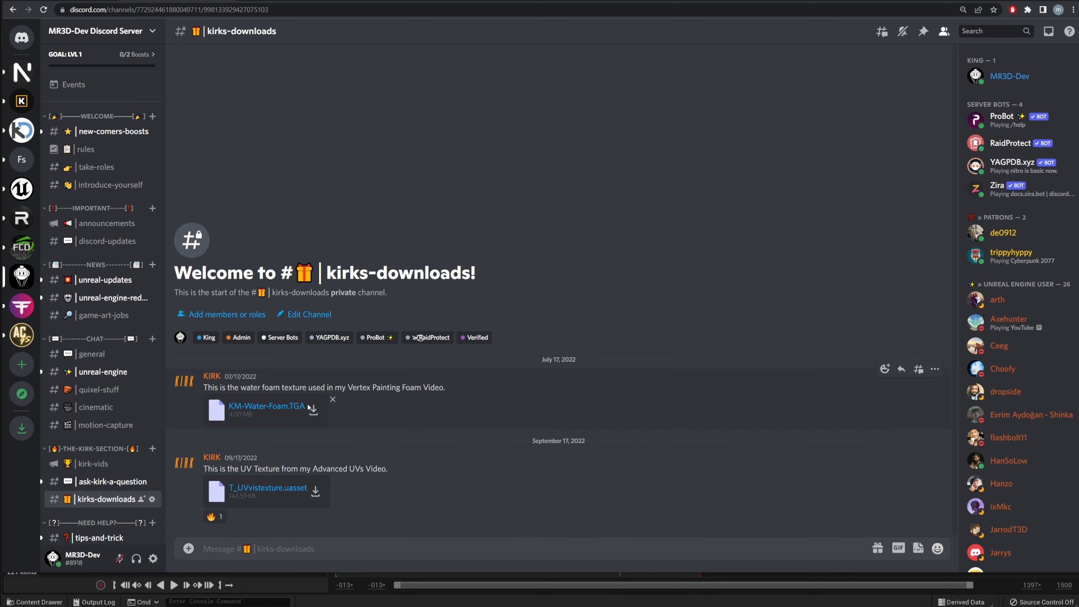
{"action": "left_click", "coordinate": [85, 482]}
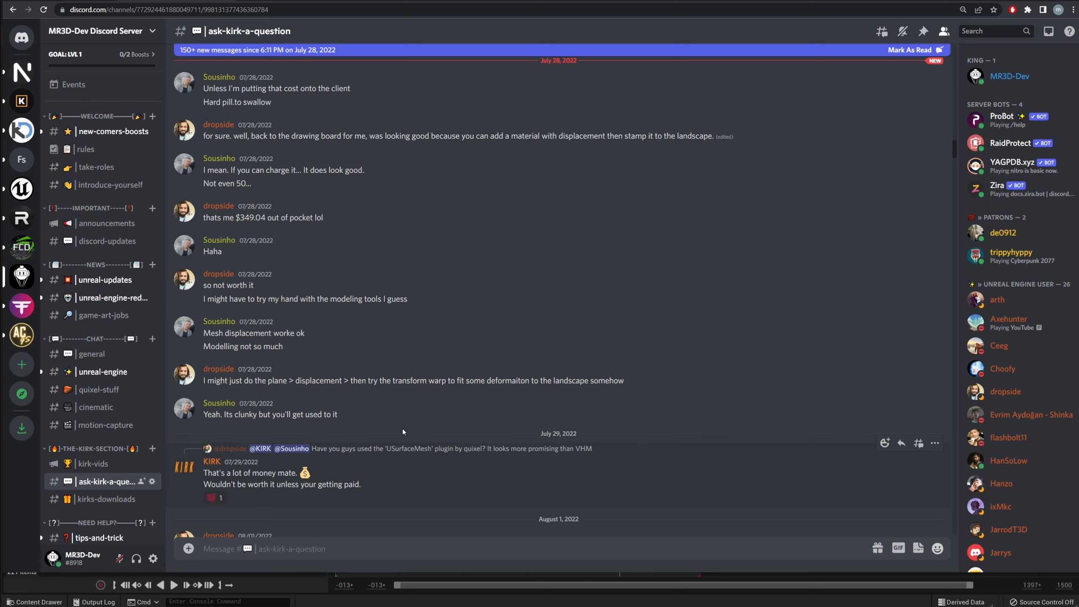
{"action": "scroll", "coordinate": [403, 432], "scroll_direction": "down", "scroll_amount": 8}
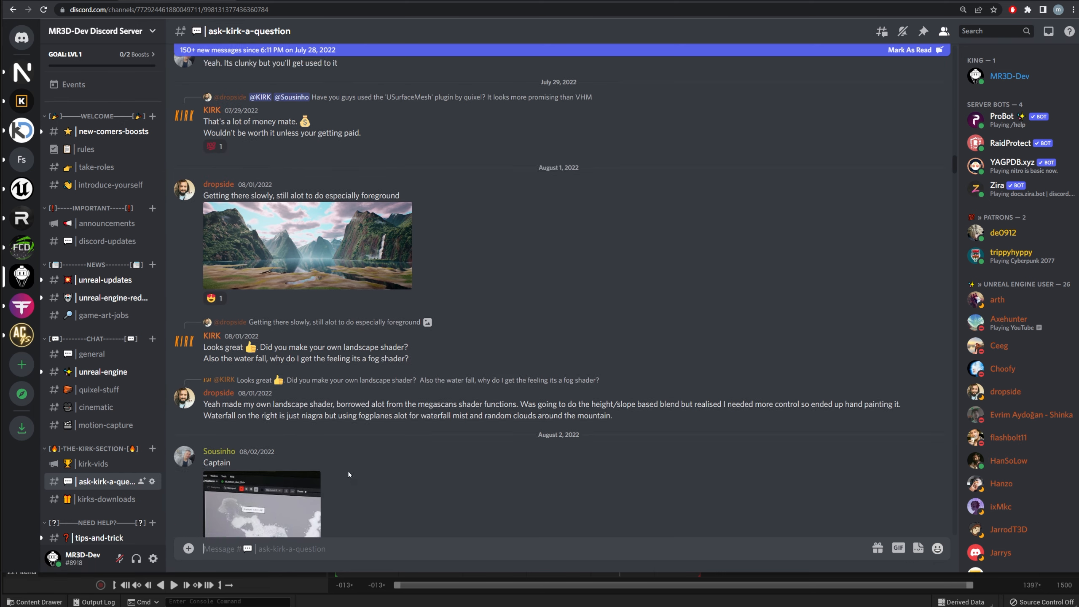
{"action": "left_click", "coordinate": [93, 464]}
Step: Glance over KIRK's videos, then rewind the Landing sequence to the flight shot near frame 0246
{"action": "left_click", "coordinate": [230, 154]}
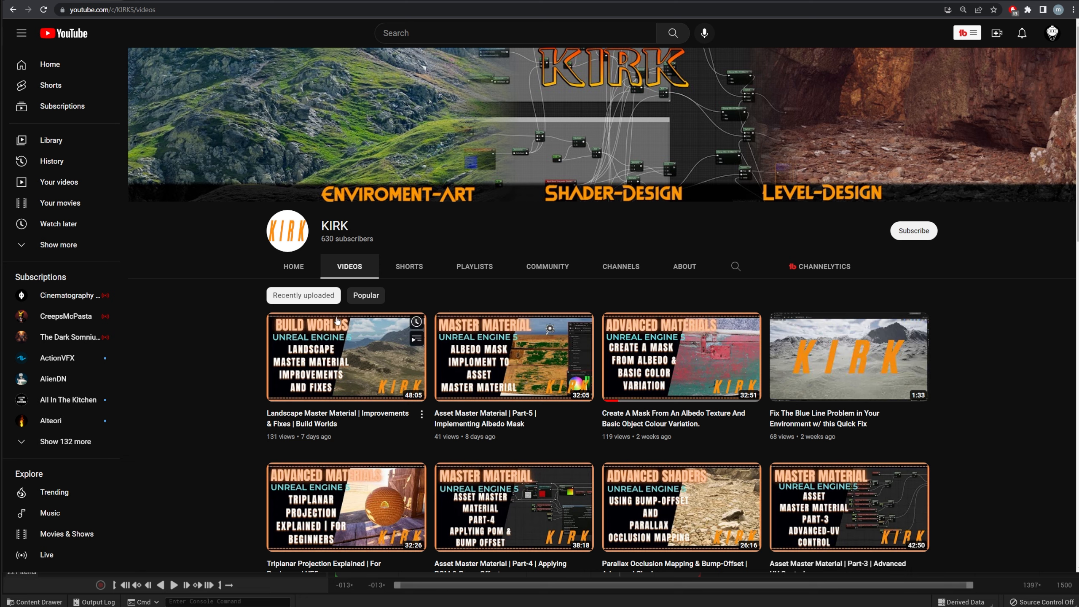
{"action": "mouse_move", "coordinate": [395, 318]}
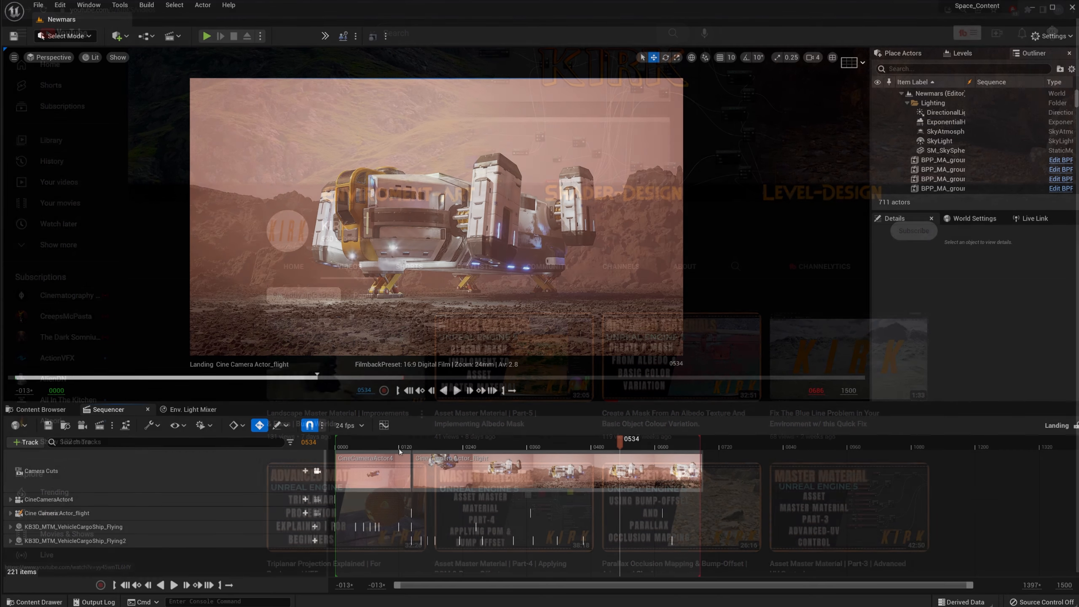
{"action": "left_click_drag", "start_coordinate": [355, 441], "coordinate": [467, 445]}
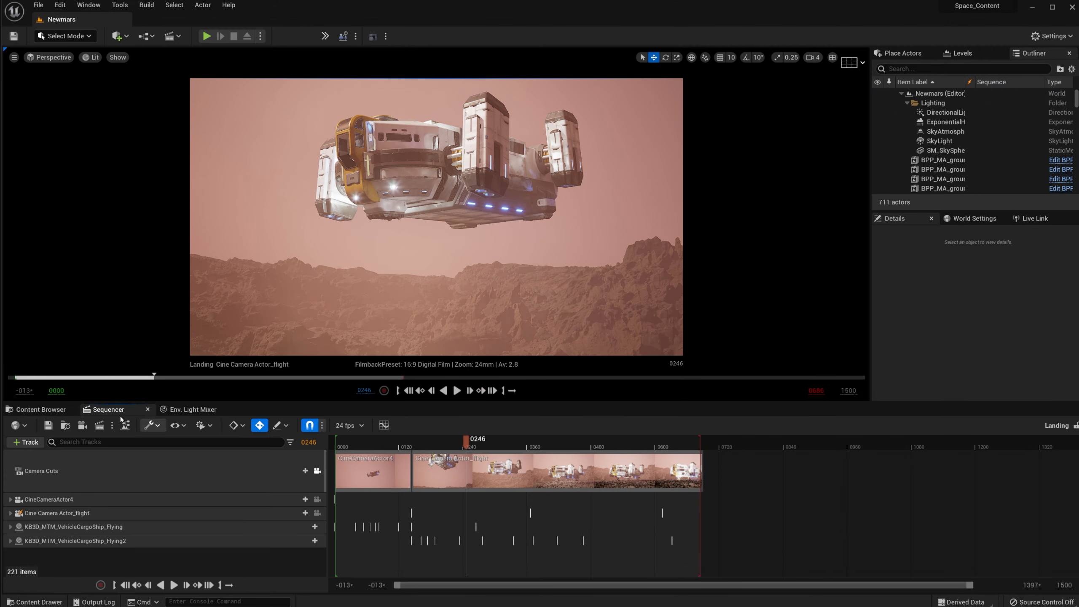
Step: Select the flying cargo ship, browse to its asset, and open KB3D_MTM_VehicleCargoShip_A
{"action": "left_click", "coordinate": [41, 409]}
{"action": "left_click", "coordinate": [522, 139]}
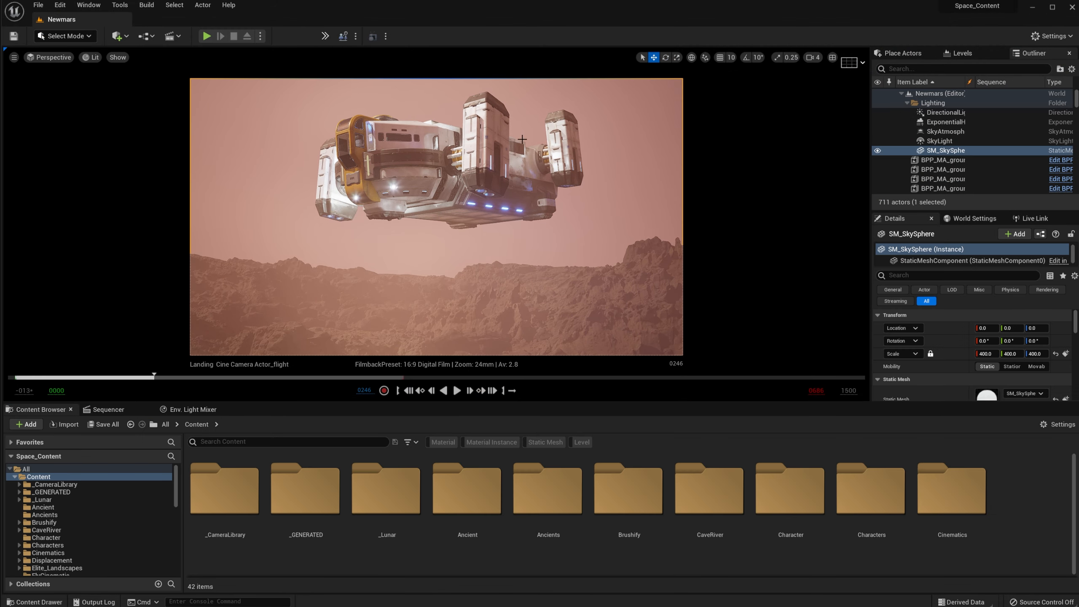
{"action": "left_click", "coordinate": [466, 160]}
{"action": "right_click", "coordinate": [948, 147]}
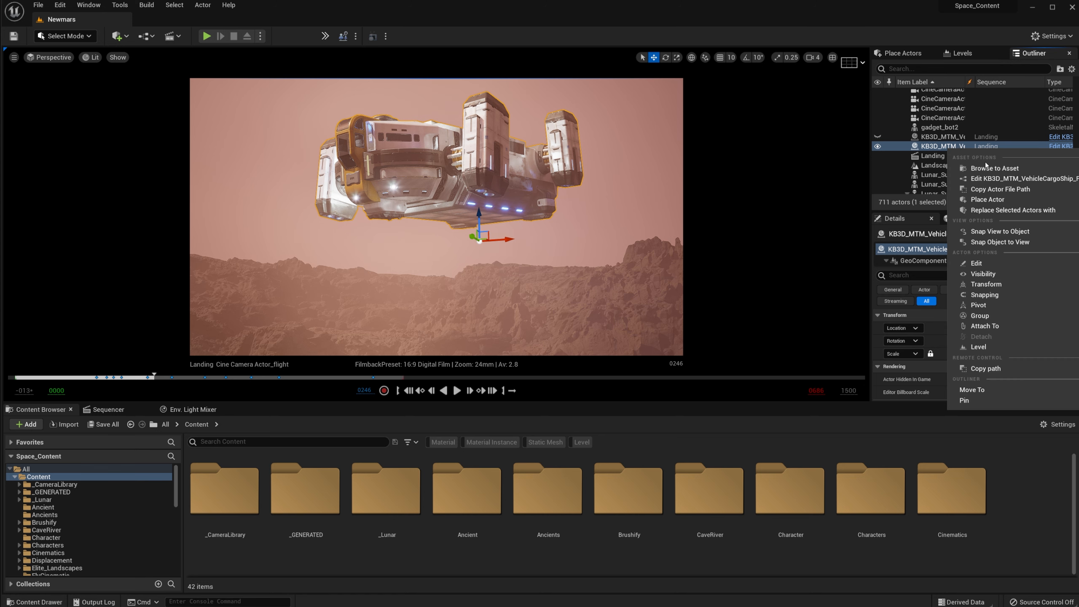
{"action": "left_click", "coordinate": [976, 168]}
{"action": "left_click", "coordinate": [385, 531]}
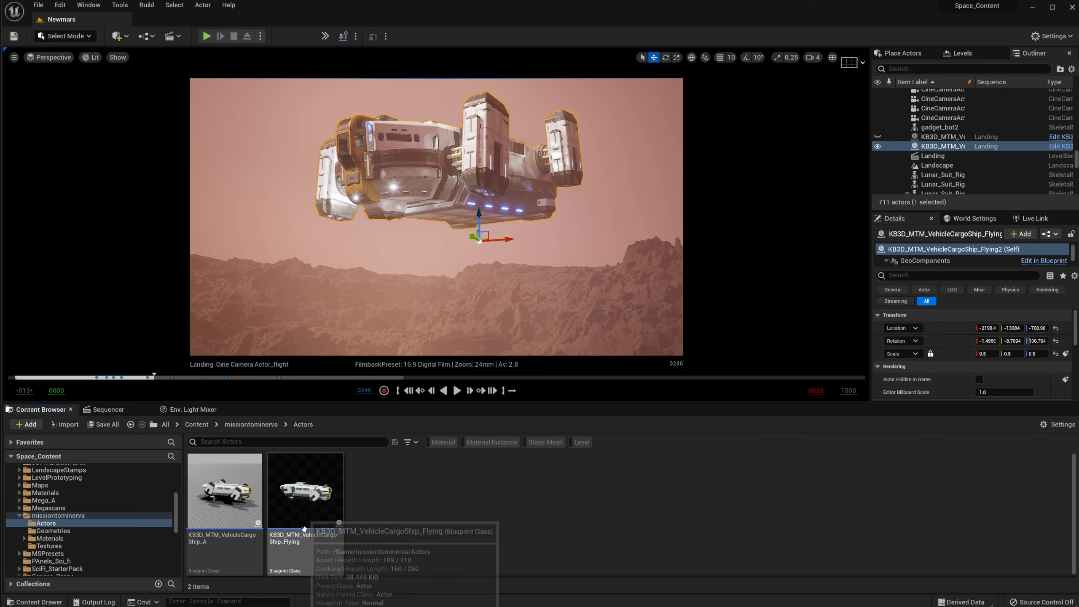
{"action": "left_click", "coordinate": [228, 516]}
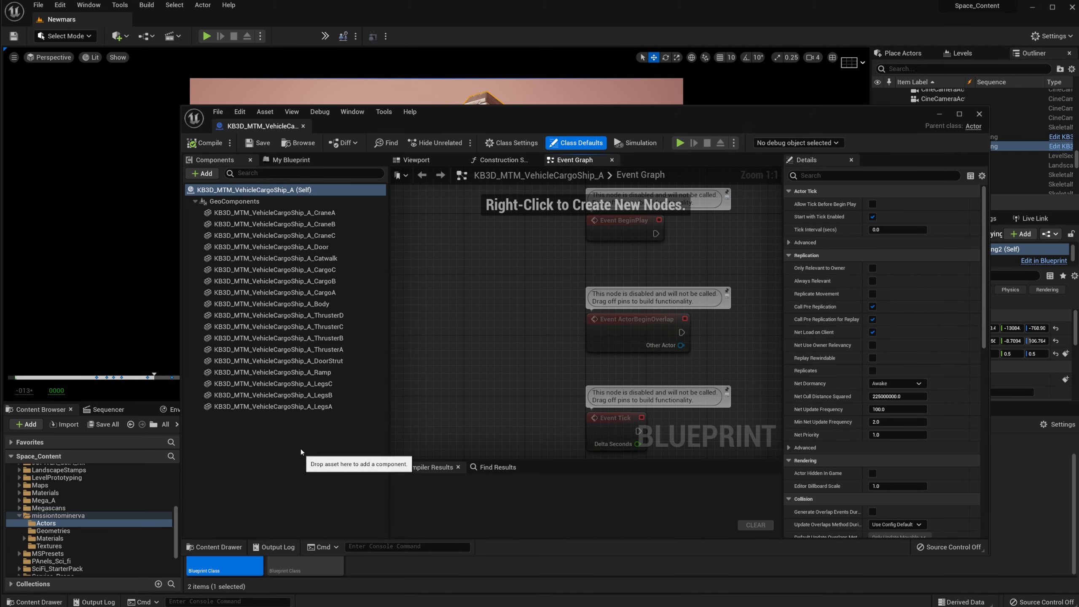
Step: Select the CraneA, CraneB and CraneC components in turn
{"action": "left_click", "coordinate": [304, 213]}
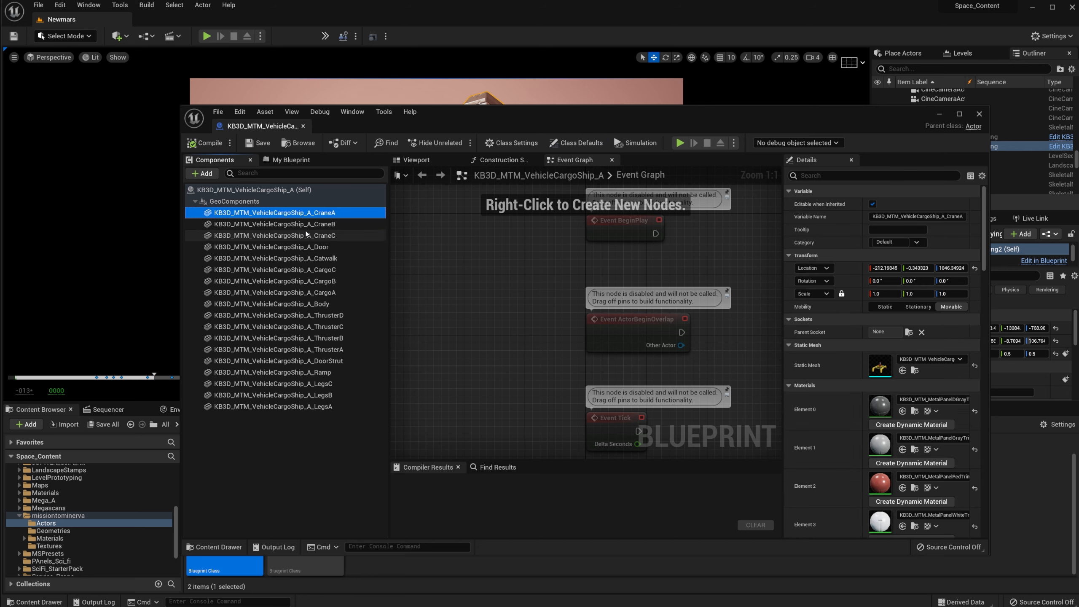
{"action": "left_click", "coordinate": [306, 235]}
{"action": "left_click", "coordinate": [310, 224]}
{"action": "left_click", "coordinate": [315, 213]}
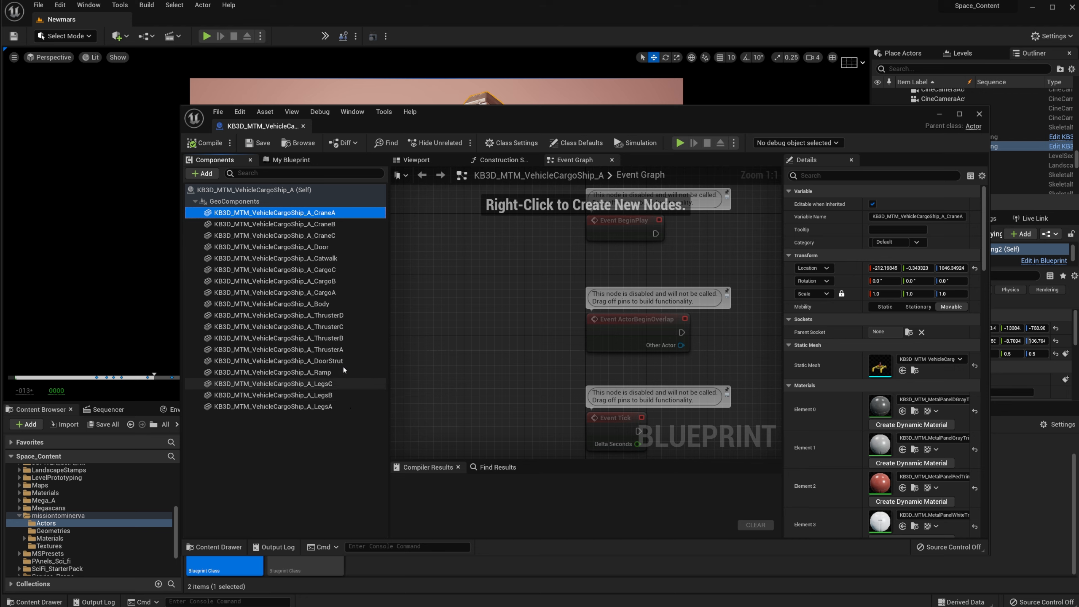
Step: Show the ship's 3D preview and orbit close around its ramp and thrusters
{"action": "left_click", "coordinate": [432, 163]}
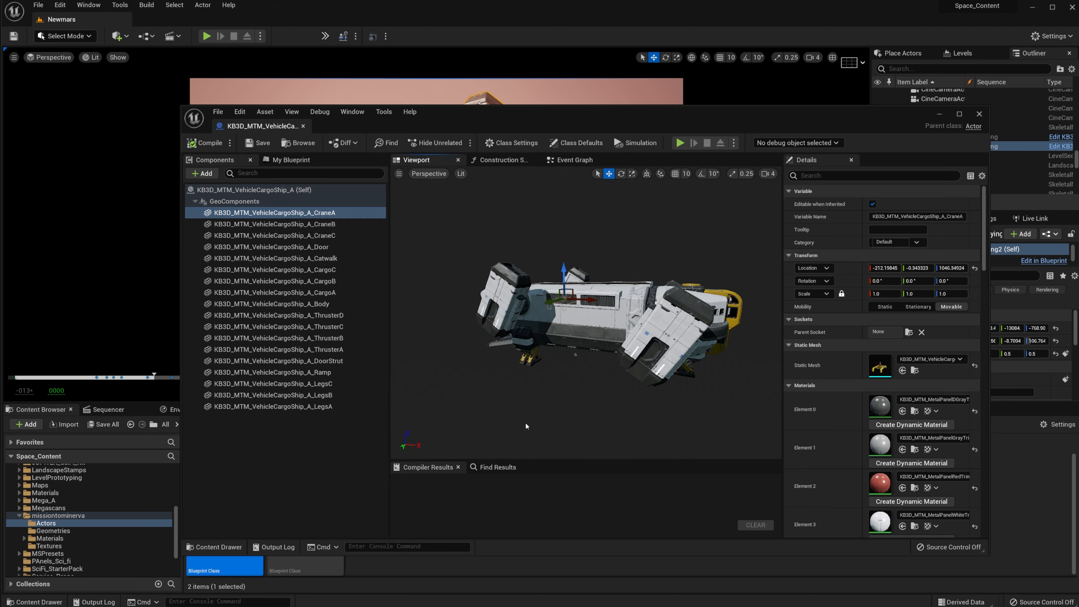
{"action": "right_click_drag", "start_coordinate": [659, 367], "coordinate": [555, 229]}
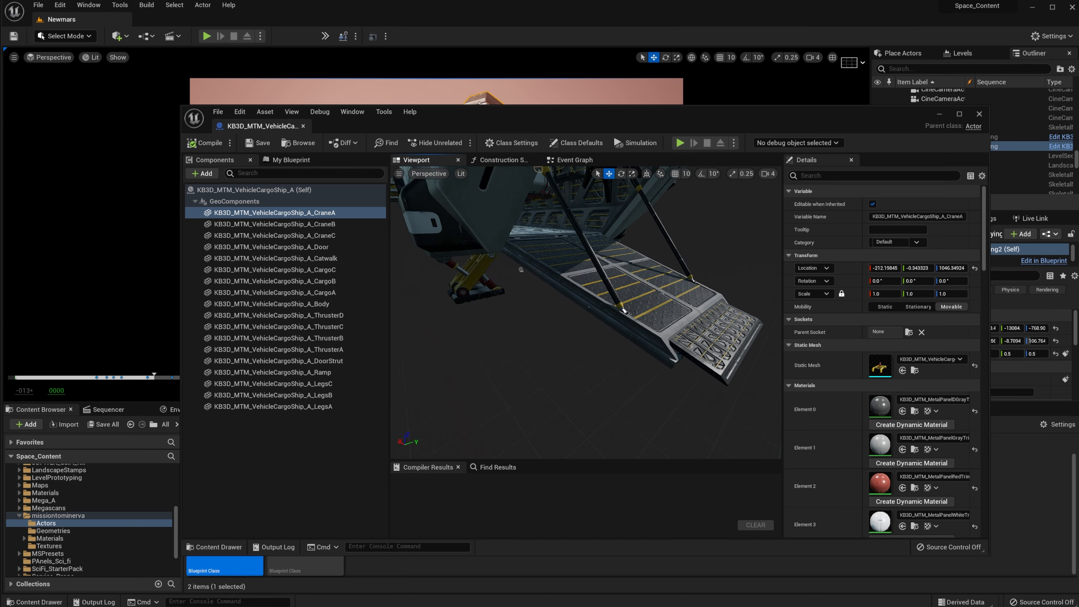
{"action": "right_click_drag", "start_coordinate": [521, 269], "coordinate": [587, 374]}
{"action": "right_click_drag", "start_coordinate": [587, 315], "coordinate": [663, 323]}
{"action": "left_click_drag", "start_coordinate": [595, 119], "coordinate": [626, 97]}
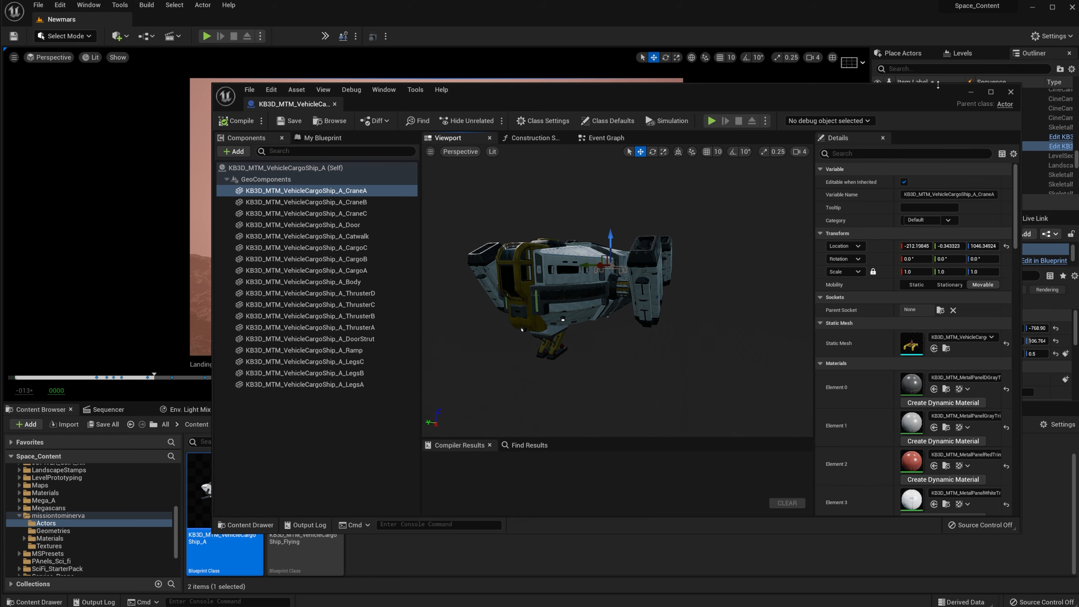
{"action": "key", "text": "w"}
{"action": "right_click_drag", "start_coordinate": [512, 351], "coordinate": [522, 346]}
Step: Inspect ThrusterB, ThrusterC and ThrusterD around the ship
{"action": "left_click", "coordinate": [634, 340]}
{"action": "key", "text": "s"}
{"action": "right_click_drag", "start_coordinate": [625, 343], "coordinate": [569, 343]}
{"action": "key", "text": "a"}
{"action": "left_click", "coordinate": [522, 316]}
{"action": "key", "text": "w"}
{"action": "left_click", "coordinate": [554, 330]}
{"action": "key", "text": "s"}
{"action": "key", "text": "d"}
{"action": "left_click", "coordinate": [573, 313]}
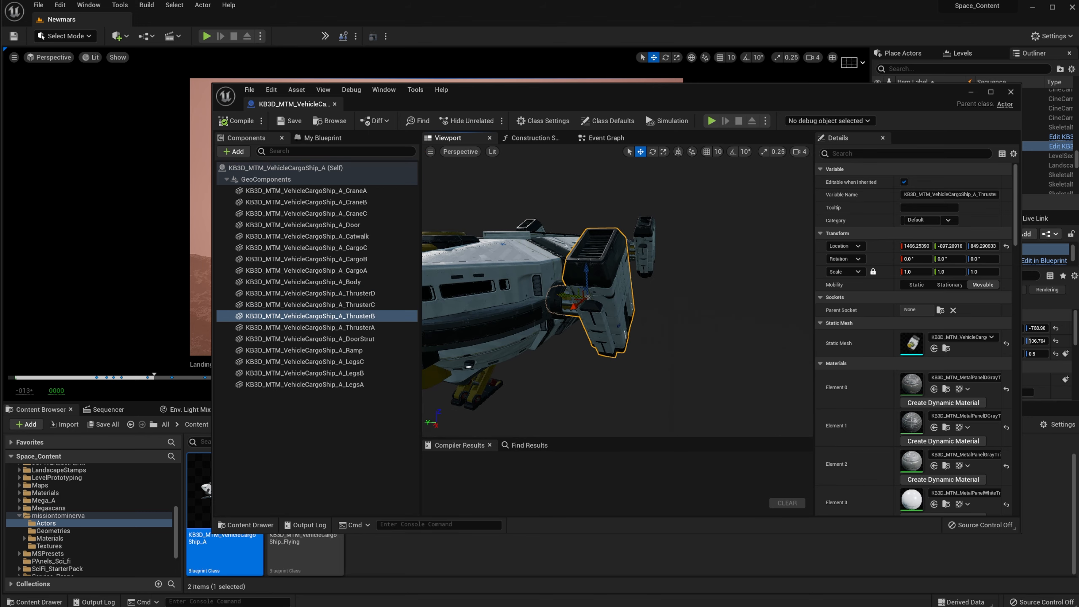
Step: Pitch ThrusterB upward to about 31.74 degrees
{"action": "key", "text": "e"}
{"action": "mouse_move", "coordinate": [565, 298]}
{"action": "left_mouse_down"}
{"action": "mouse_move", "coordinate": [564, 321]}
{"action": "mouse_move", "coordinate": [570, 303]}
{"action": "left_mouse_up"}
{"action": "scroll", "coordinate": [594, 281], "scroll_direction": "up", "scroll_amount": 10}
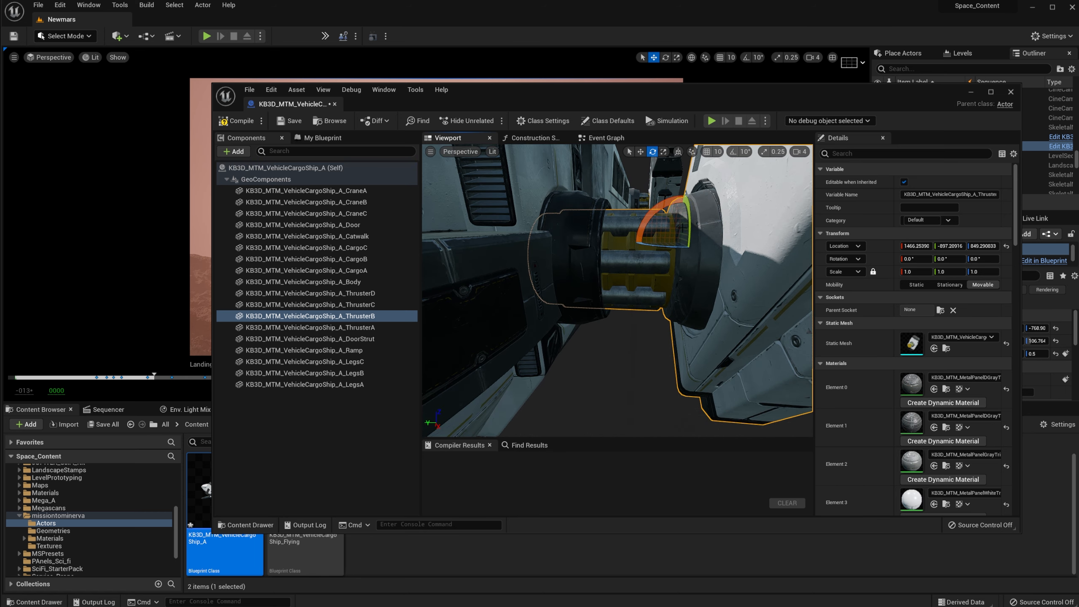
{"action": "right_click_drag", "start_coordinate": [628, 281], "coordinate": [633, 264]}
{"action": "left_click_drag", "start_coordinate": [564, 242], "coordinate": [566, 223]}
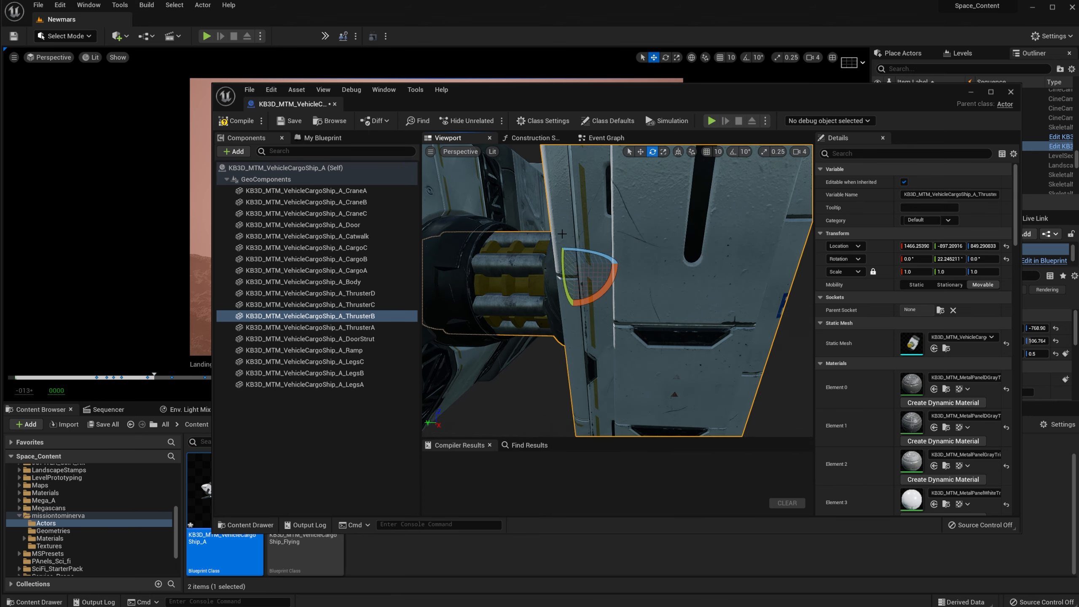
{"action": "right_click_drag", "start_coordinate": [616, 277], "coordinate": [484, 277]}
Step: Try raising LegsB, undo it, and close the cargo ship Blueprint editor
{"action": "left_click", "coordinate": [498, 267]}
{"action": "key", "text": "w"}
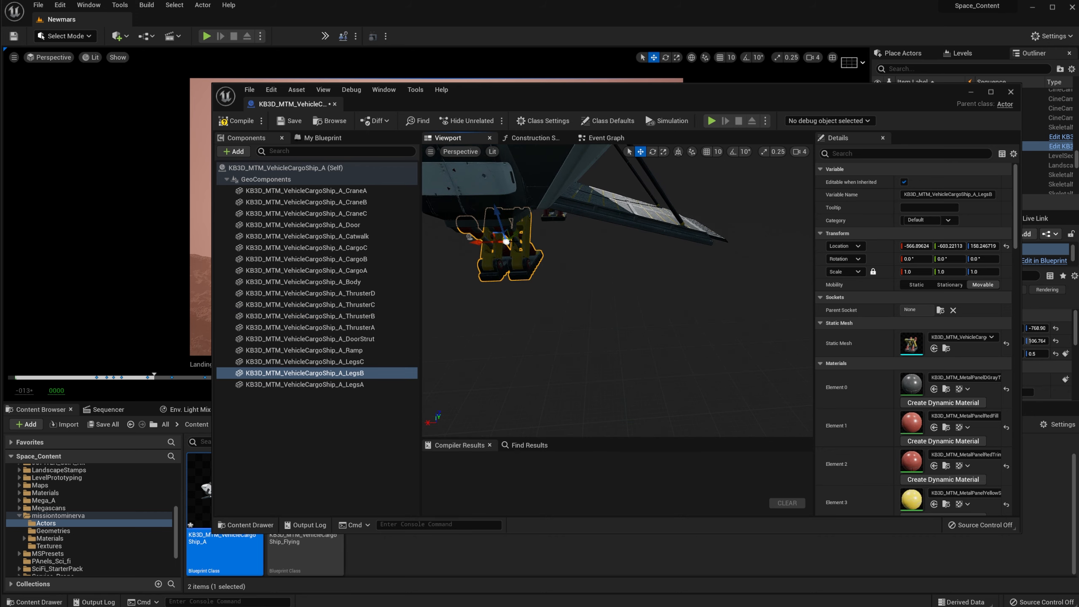
{"action": "left_click_drag", "start_coordinate": [499, 253], "coordinate": [499, 174]}
{"action": "key", "text": "ctrl+z"}
{"action": "right_click_drag", "start_coordinate": [566, 288], "coordinate": [641, 285]}
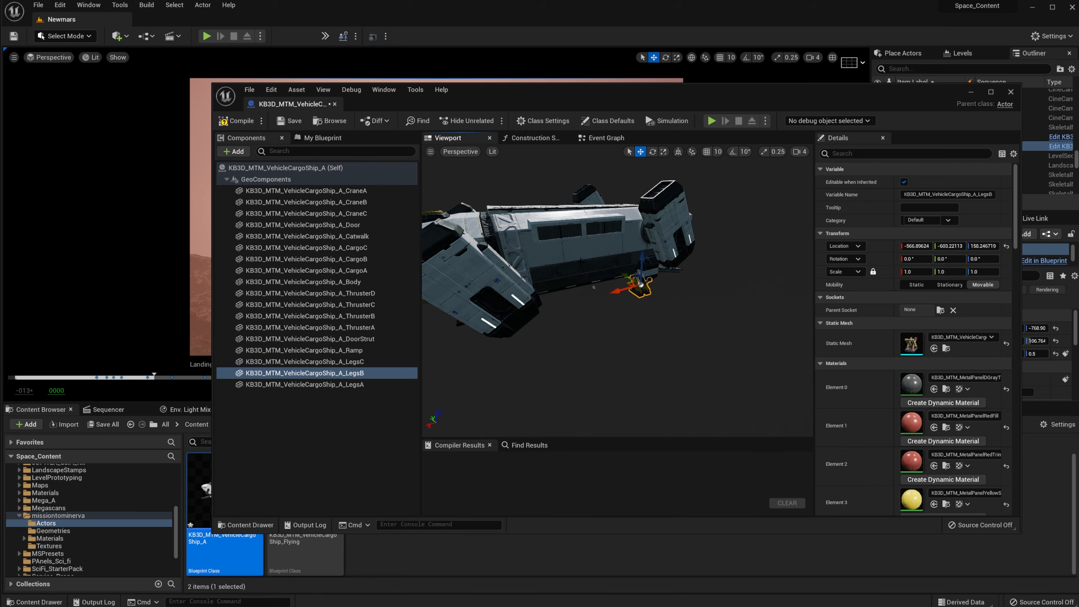
{"action": "left_click", "coordinate": [1011, 92]}
Step: Duplicate the cargo ship Blueprint as KB3D_MTM_VehicleCargoShip_A1
{"action": "right_click", "coordinate": [233, 509]}
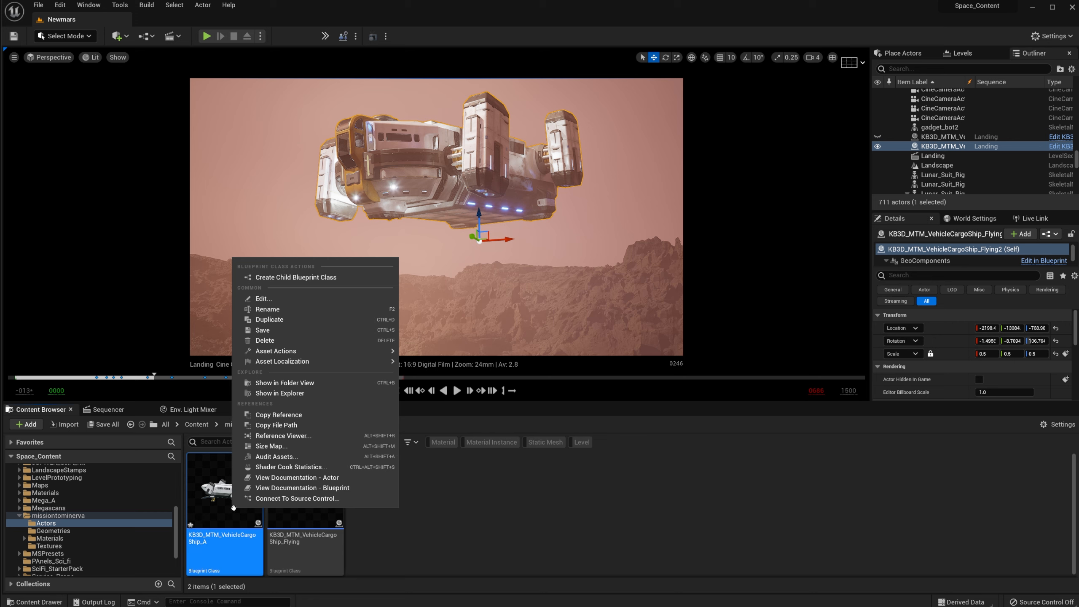
{"action": "mouse_move", "coordinate": [292, 347]}
{"action": "left_click", "coordinate": [269, 319]}
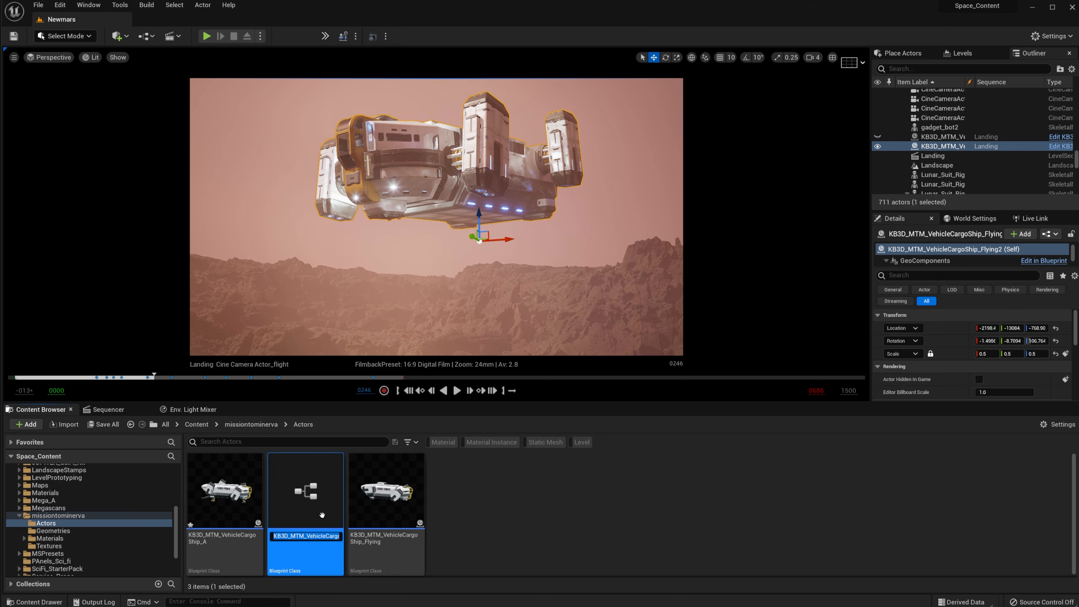
Step: Open the A1 copy's viewport and select the DoorStrut at the rear ramp
{"action": "double_click", "coordinate": [305, 493]}
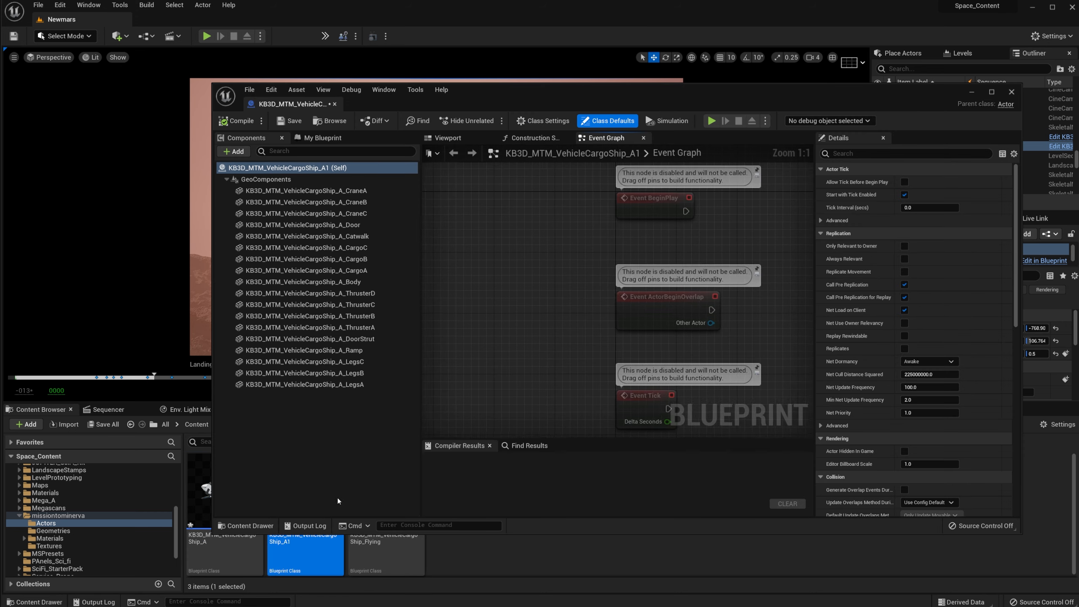
{"action": "left_click", "coordinate": [448, 138]}
{"action": "right_click_drag", "start_coordinate": [673, 241], "coordinate": [599, 312]}
{"action": "left_click", "coordinate": [584, 302]}
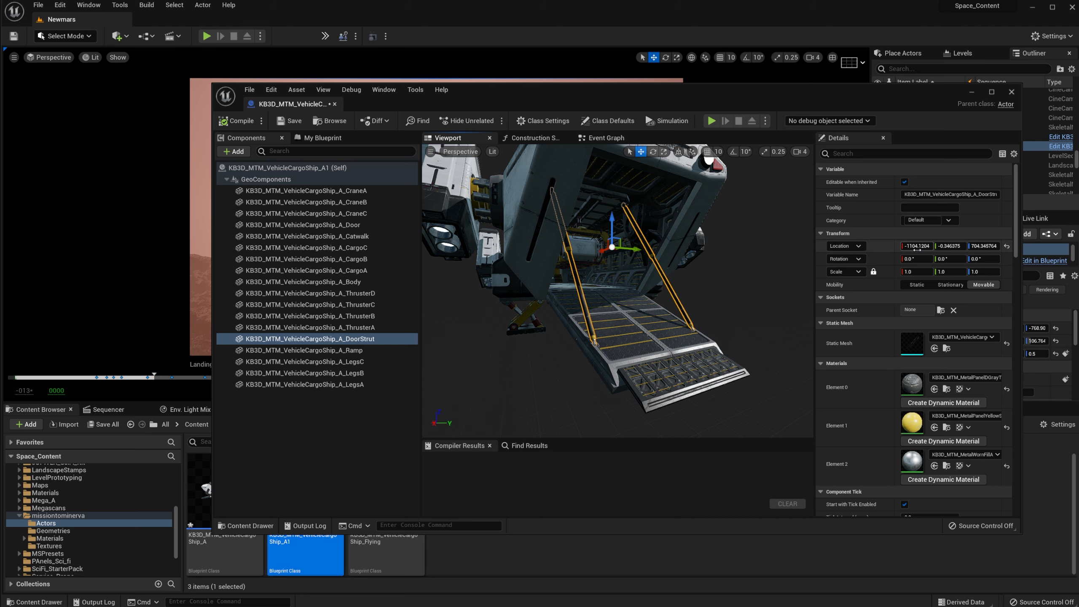
Step: Delete DoorStrut, then select the Ramp component beneath the door
{"action": "mouse_move", "coordinate": [700, 304]}
{"action": "right_mouse_down"}
{"action": "mouse_move", "coordinate": [680, 304]}
{"action": "mouse_move", "coordinate": [711, 314]}
{"action": "right_mouse_up"}
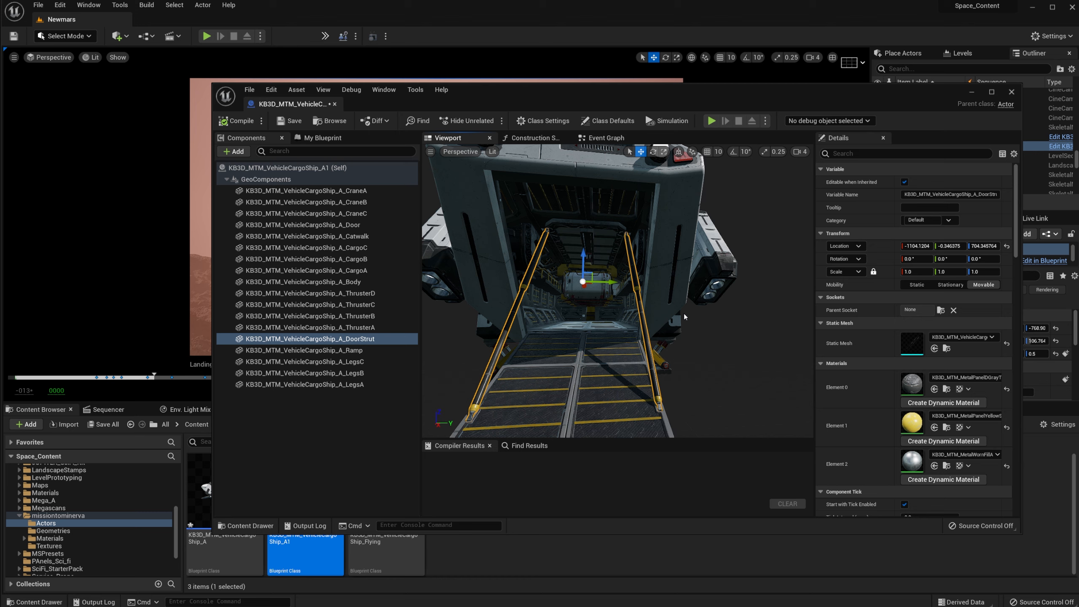
{"action": "key", "text": "Delete"}
{"action": "left_click", "coordinate": [627, 384]}
{"action": "right_click_drag", "start_coordinate": [627, 385], "coordinate": [581, 407]}
{"action": "left_click", "coordinate": [571, 401]}
Step: Delete the Ramp and tilt the Door to about -50 degrees pitch
{"action": "key", "text": "Delete"}
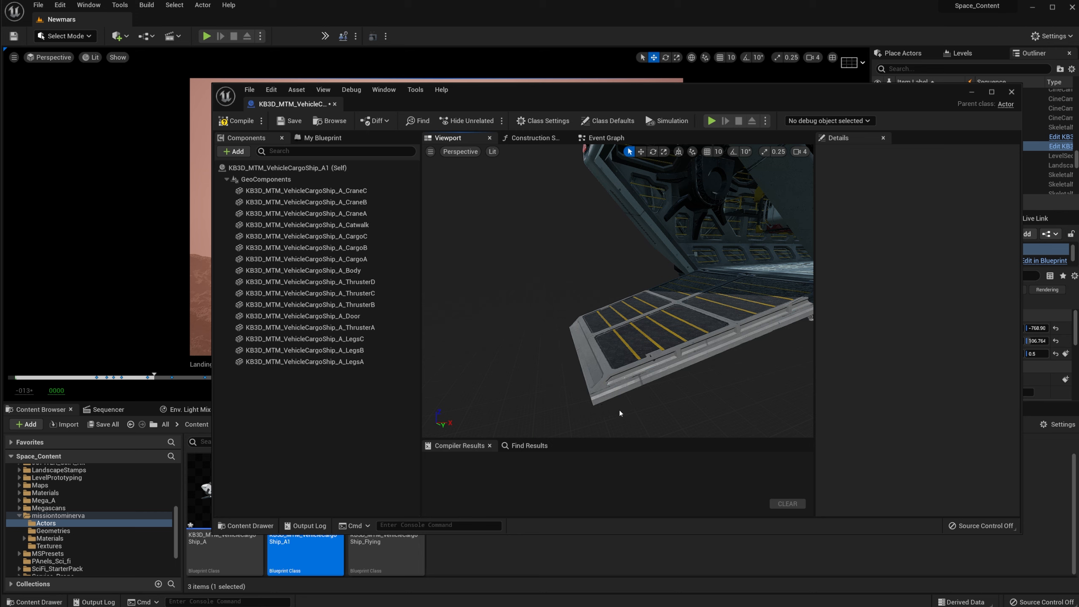
{"action": "left_click", "coordinate": [648, 366]}
{"action": "right_click_drag", "start_coordinate": [648, 366], "coordinate": [658, 344]}
{"action": "key", "text": "e"}
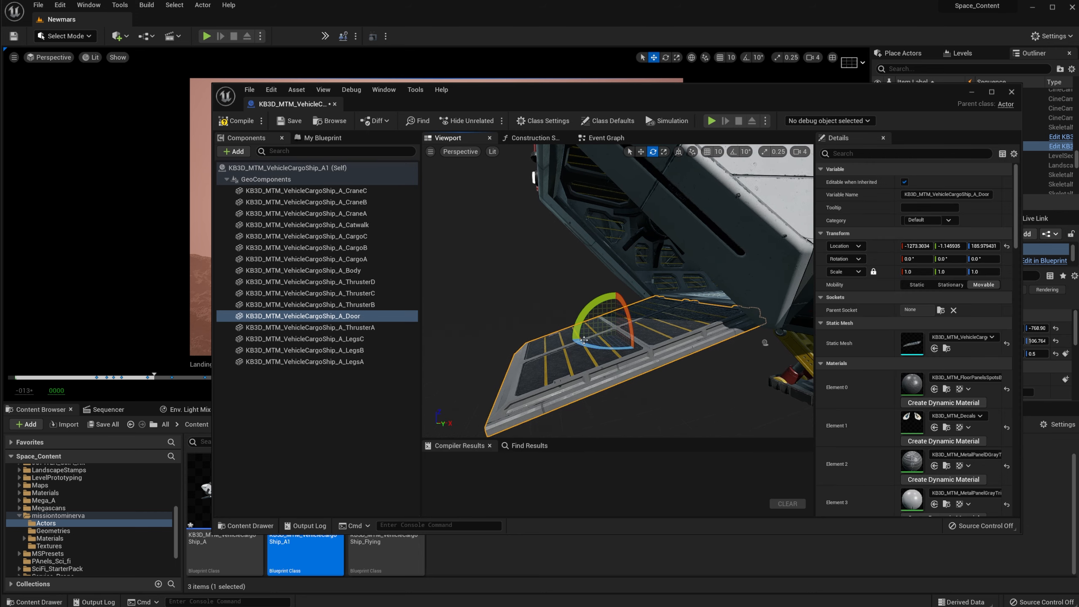
{"action": "left_click_drag", "start_coordinate": [657, 341], "coordinate": [659, 376]}
Step: Raise the Door along Z up against the hull, to roughly Z 689
{"action": "key", "text": "w"}
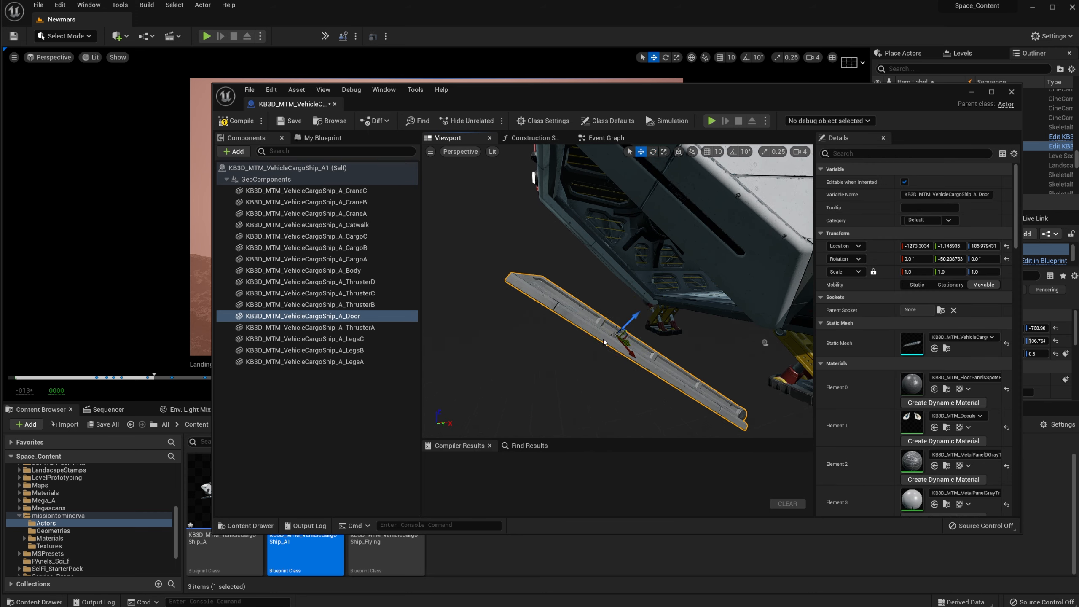
{"action": "right_click_drag", "start_coordinate": [629, 334], "coordinate": [596, 336]}
{"action": "left_click_drag", "start_coordinate": [591, 335], "coordinate": [592, 254]}
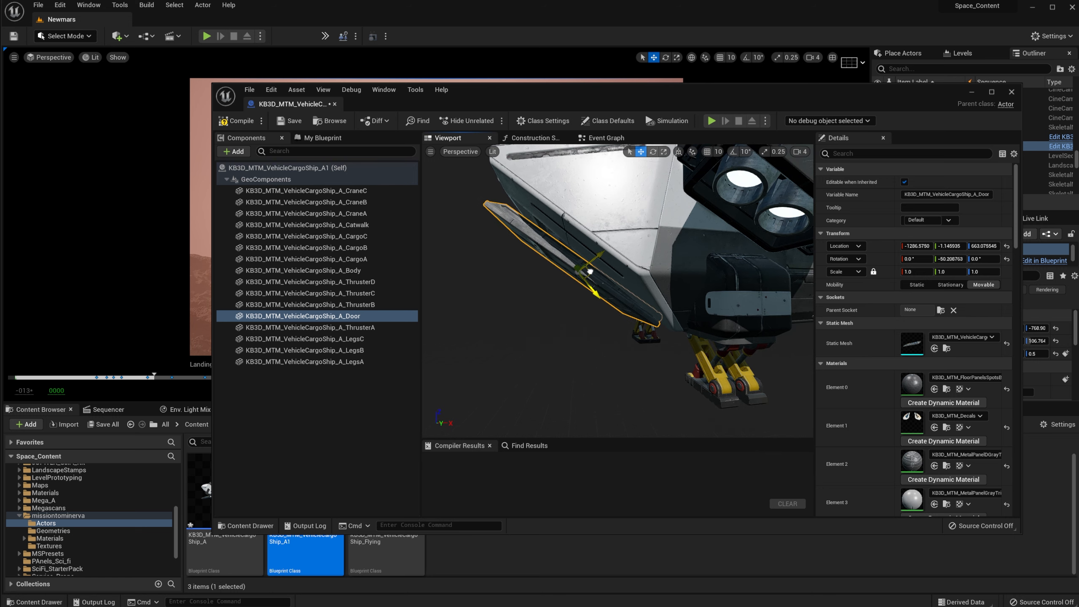
{"action": "right_click_drag", "start_coordinate": [593, 255], "coordinate": [600, 279]}
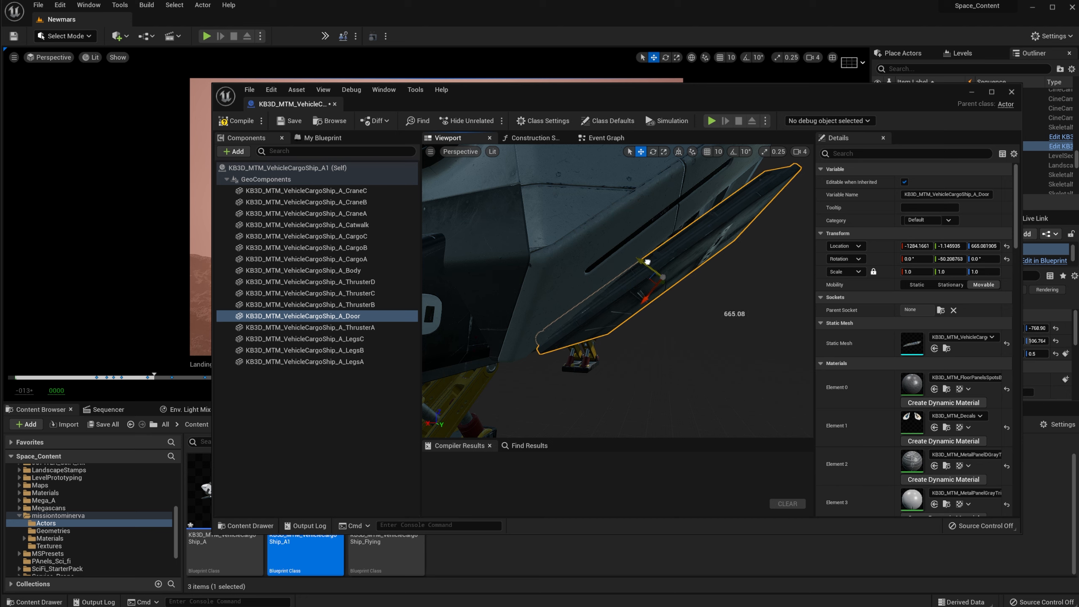
{"action": "left_click_drag", "start_coordinate": [648, 262], "coordinate": [645, 259]}
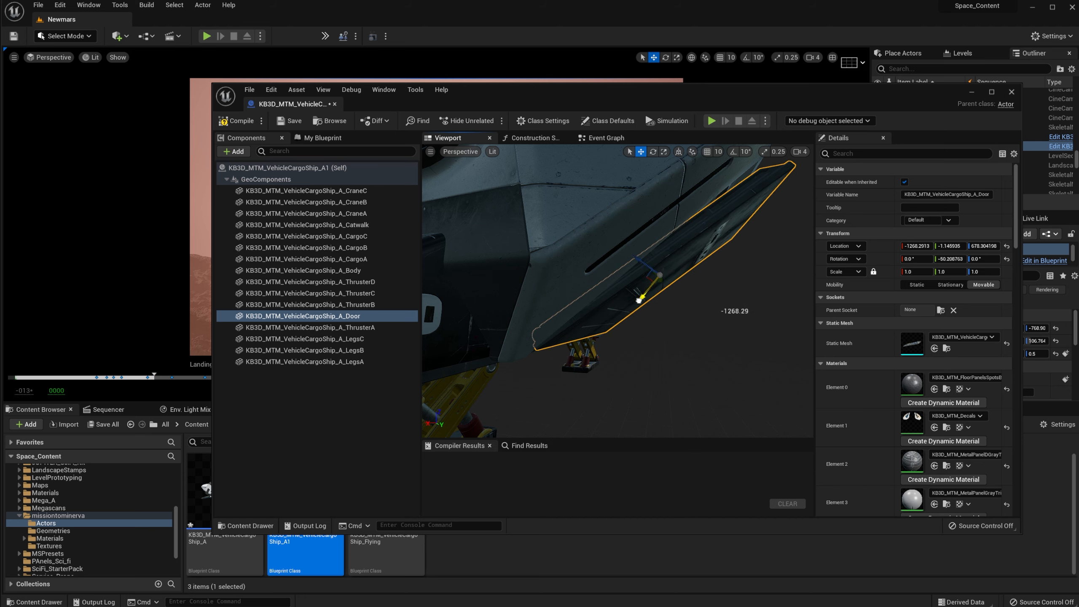
{"action": "right_click_drag", "start_coordinate": [635, 301], "coordinate": [549, 296]}
Step: Fine-tune the Door's pitch to about -53.86 degrees and check its fit from behind
{"action": "right_click_drag", "start_coordinate": [570, 424], "coordinate": [607, 368]}
{"action": "key", "text": "e"}
{"action": "left_click_drag", "start_coordinate": [588, 374], "coordinate": [594, 322]}
{"action": "key", "text": "w"}
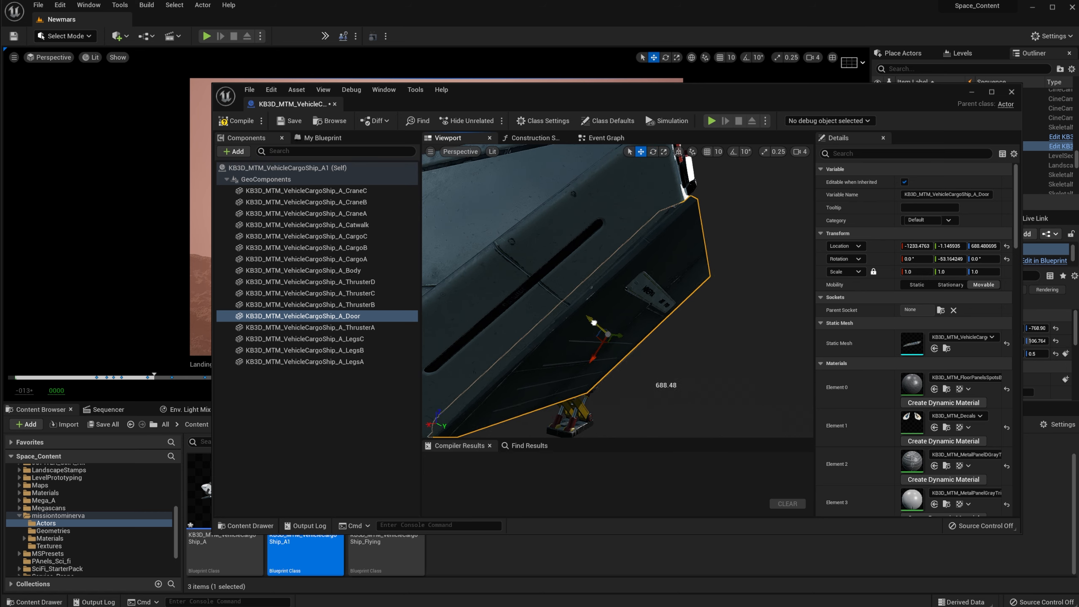
{"action": "key", "text": "e"}
{"action": "left_click_drag", "start_coordinate": [588, 368], "coordinate": [585, 371]}
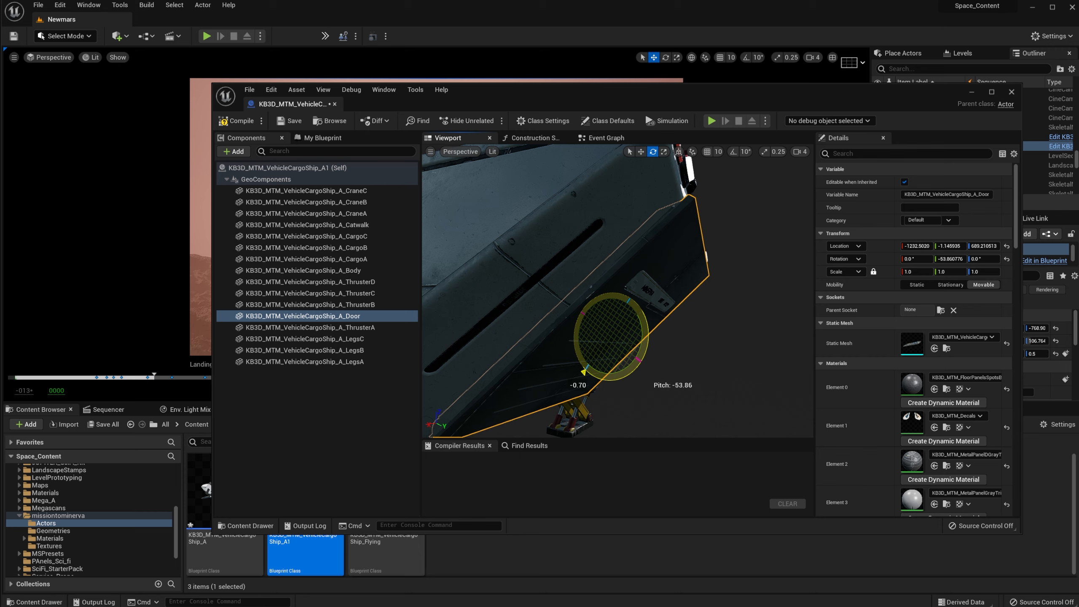
{"action": "key", "text": "w"}
{"action": "right_click_drag", "start_coordinate": [585, 372], "coordinate": [462, 359]}
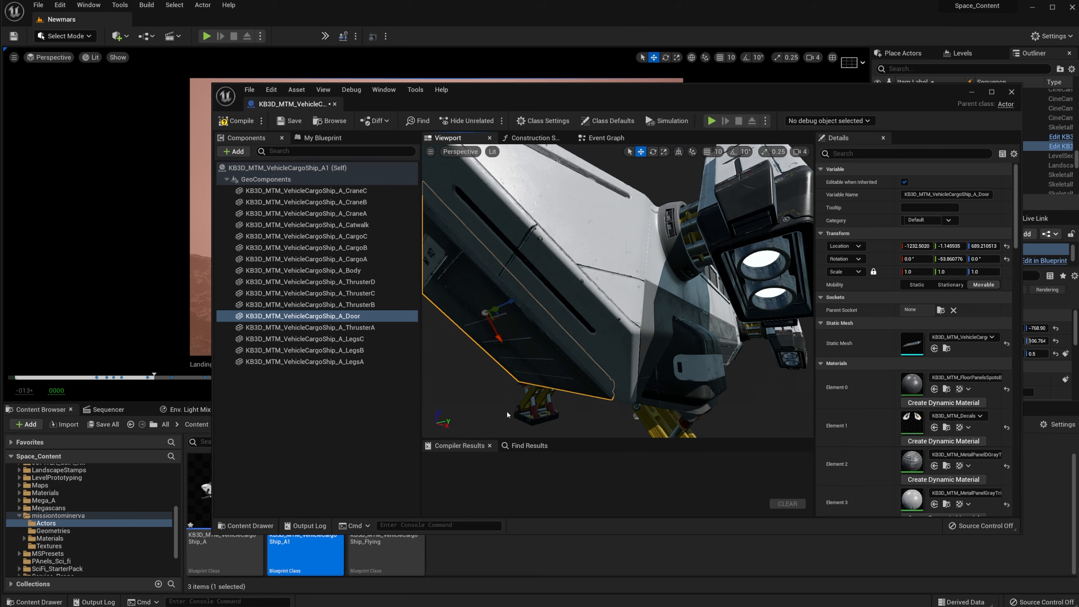
{"action": "left_click", "coordinate": [537, 407]}
{"action": "right_click_drag", "start_coordinate": [537, 407], "coordinate": [648, 368]}
Step: Select LegsA, LegsB and LegsC together and nudge them slightly along Z
{"action": "left_click", "coordinate": [592, 247]}
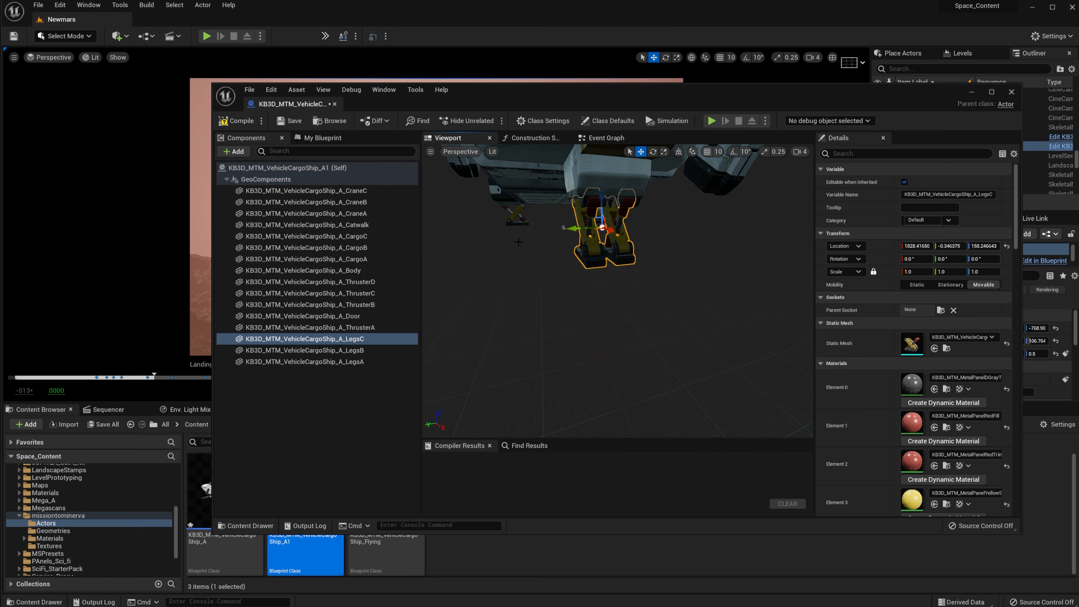
{"action": "left_click", "coordinate": [513, 212]}
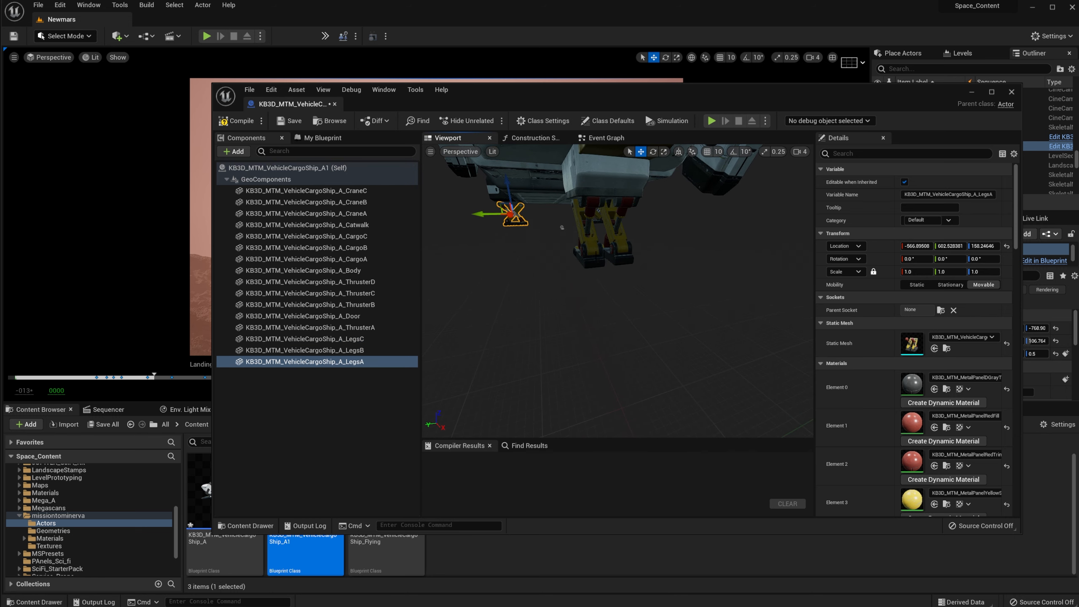
{"action": "left_click", "coordinate": [596, 258], "text": "ctrl"}
{"action": "right_click_drag", "start_coordinate": [598, 255], "coordinate": [570, 253]}
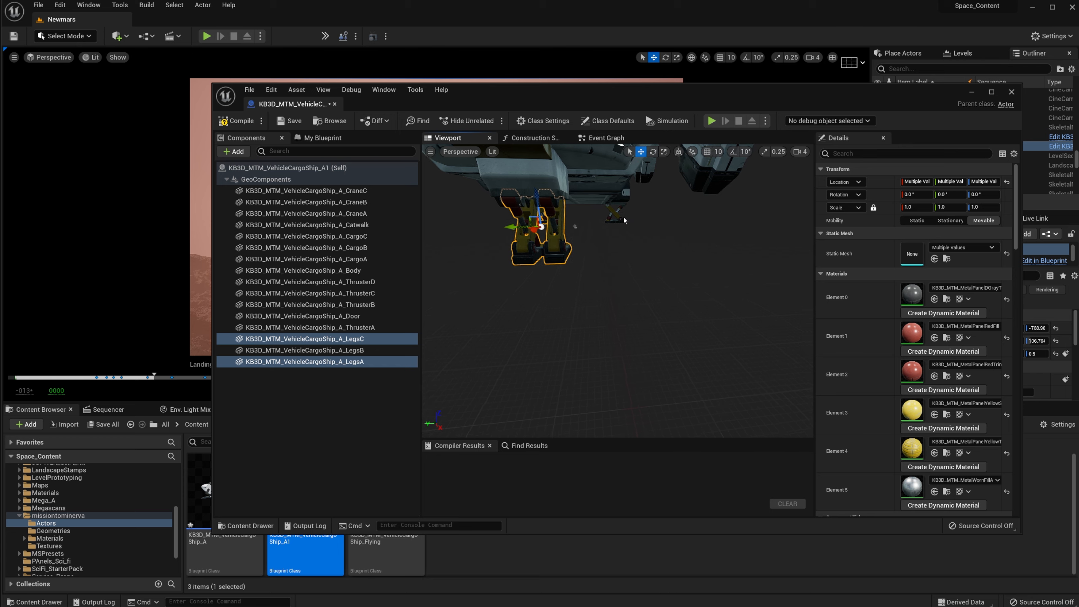
{"action": "left_click", "coordinate": [615, 215], "text": "ctrl"}
{"action": "right_click_drag", "start_coordinate": [619, 214], "coordinate": [584, 240]}
{"action": "left_click_drag", "start_coordinate": [589, 192], "coordinate": [589, 134]}
{"action": "right_click_drag", "start_coordinate": [622, 179], "coordinate": [674, 185]}
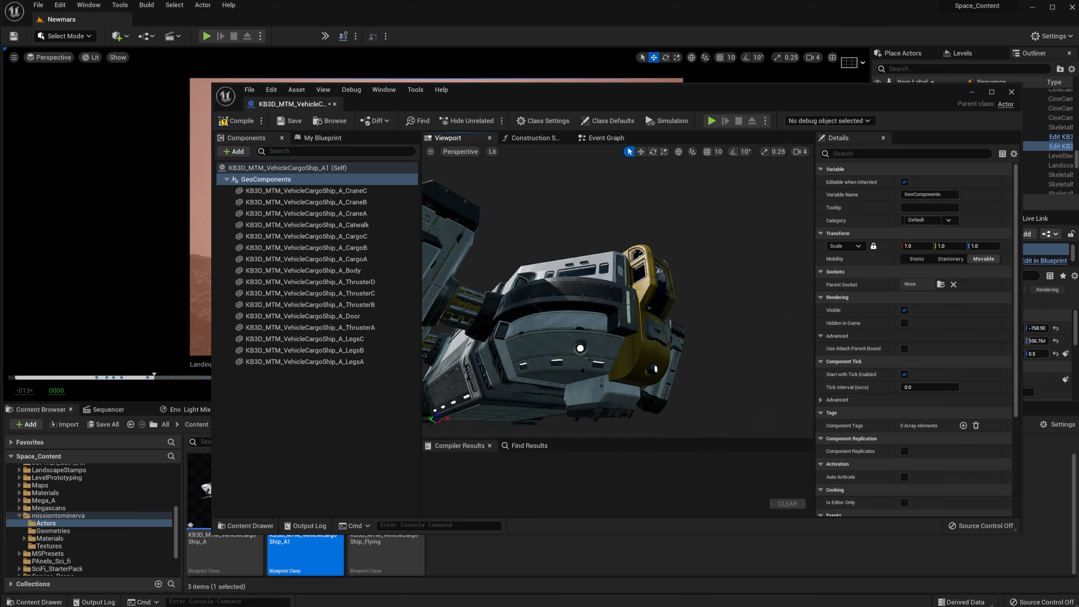
{"action": "right_click_drag", "start_coordinate": [618, 294], "coordinate": [699, 357]}
Step: Compile and save KB3D_MTM_VehicleCargoShip_A1, then close the Blueprint editor
{"action": "left_click", "coordinate": [651, 306]}
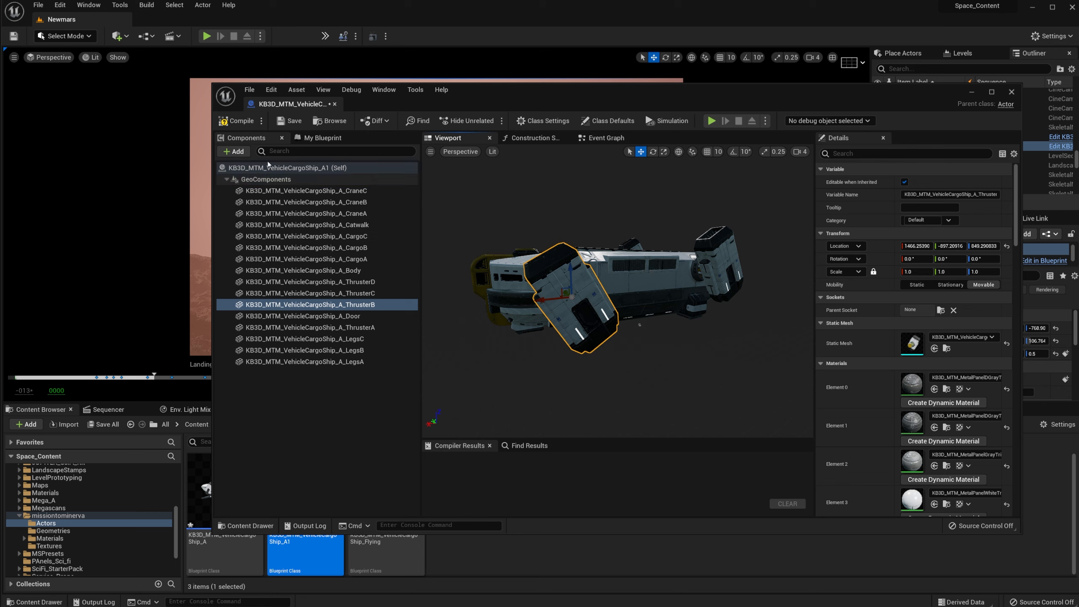
{"action": "left_click", "coordinate": [236, 123]}
{"action": "left_click", "coordinate": [285, 123]}
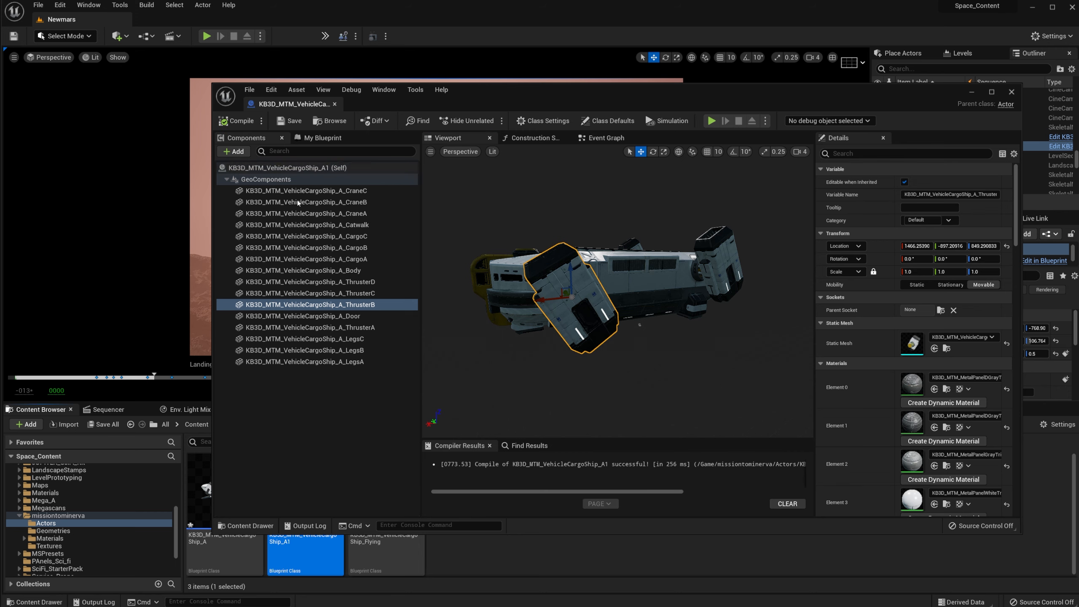
{"action": "left_click", "coordinate": [1012, 93]}
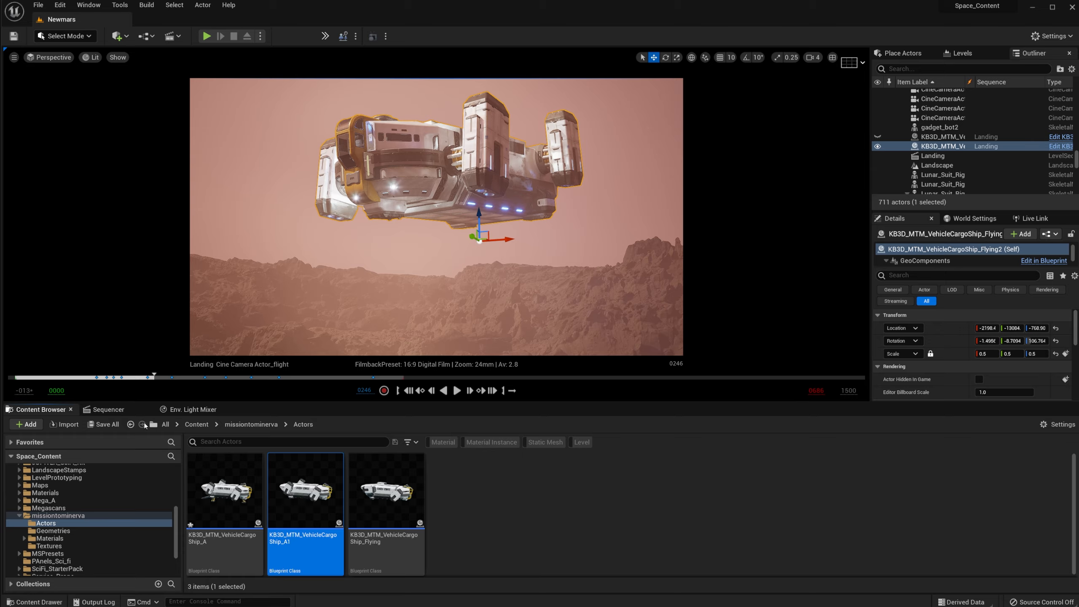
Step: Close the Landing sequence and fly the viewport across the Mars plain toward the astronauts
{"action": "left_click", "coordinate": [148, 409]}
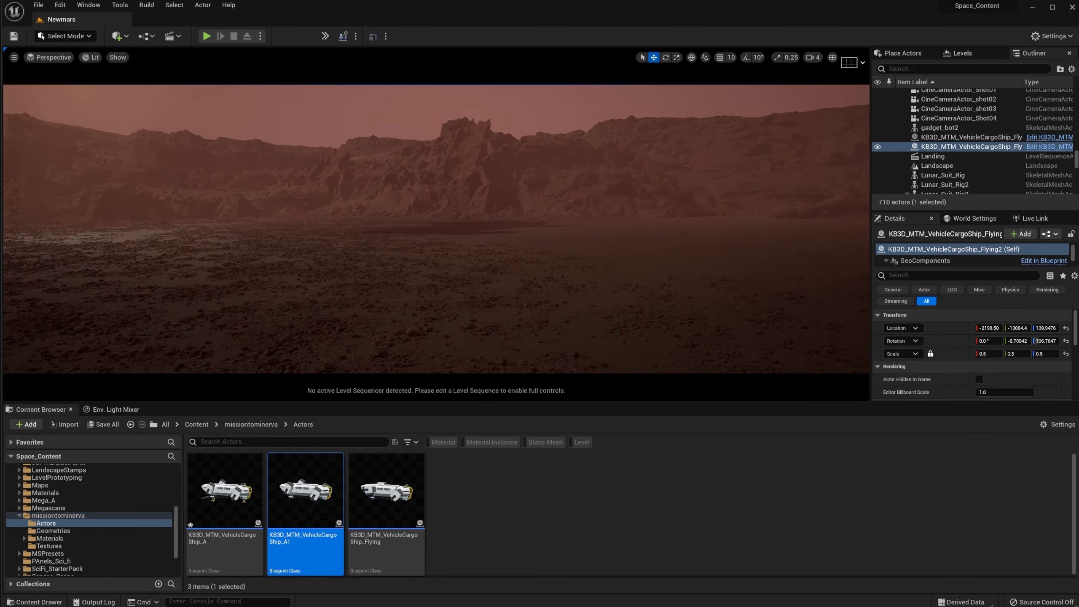
{"action": "right_click_drag", "start_coordinate": [436, 229], "coordinate": [565, 221]}
{"action": "key", "text": "w"}
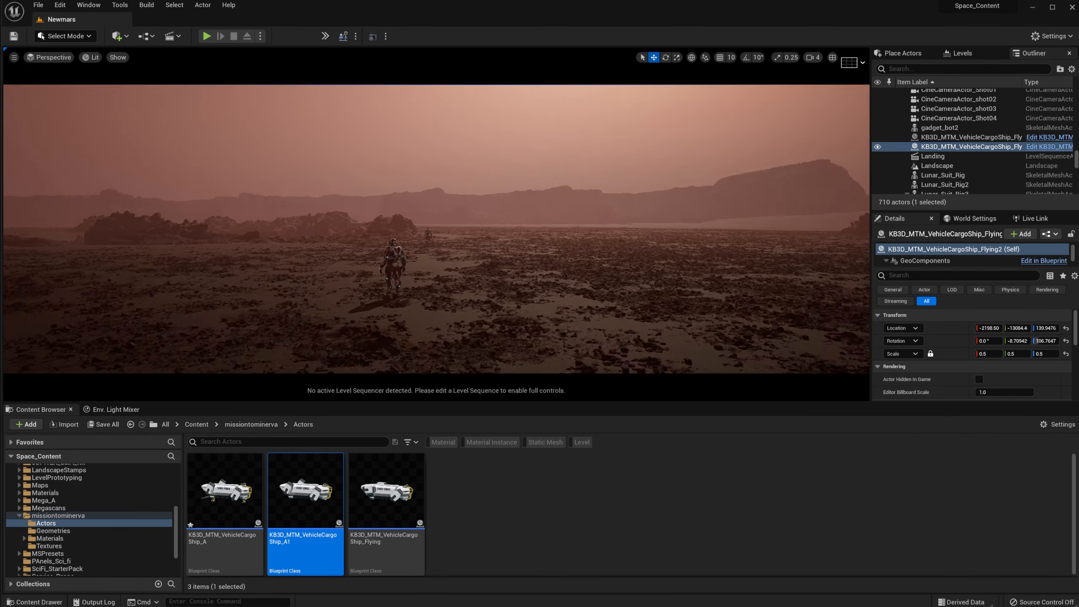
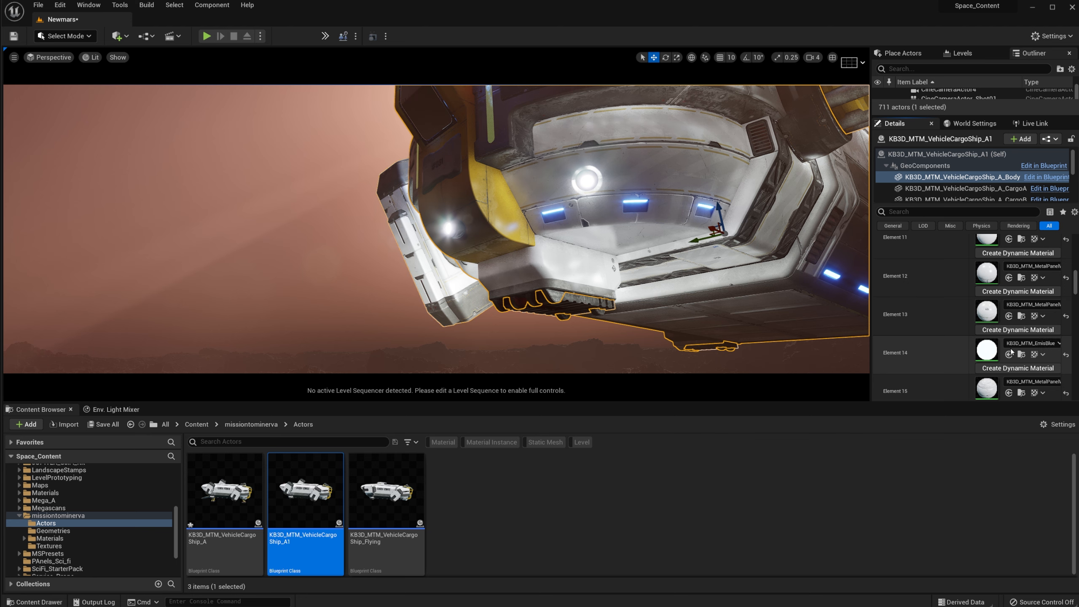
Step: Set Element 14 KB3D_MTM_EmisBlue's emissive_mult to 1.0
{"action": "double_click", "coordinate": [986, 350]}
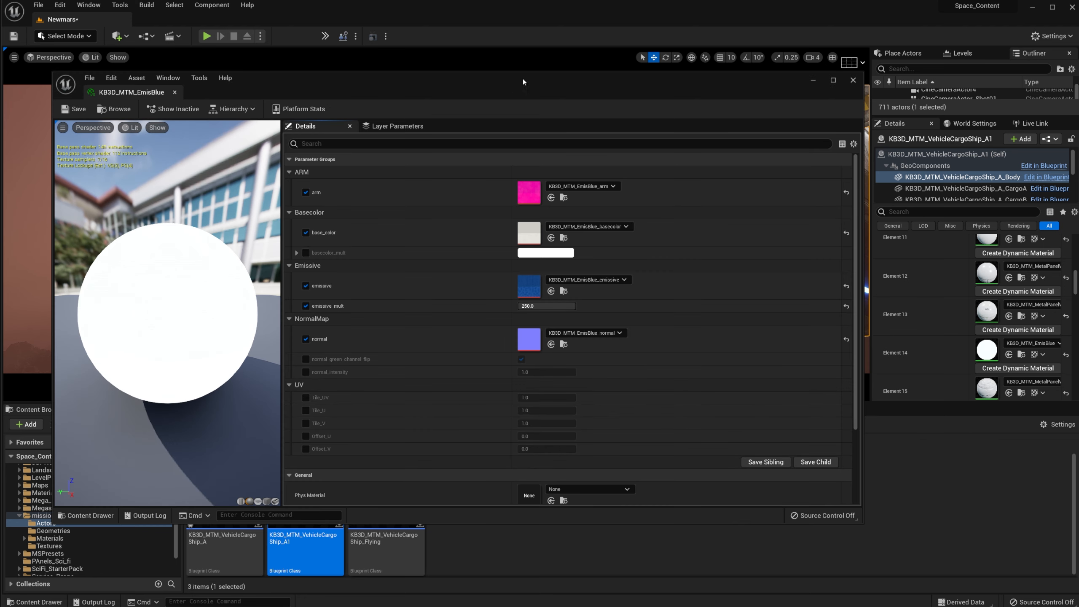
{"action": "left_click_drag", "start_coordinate": [523, 79], "coordinate": [493, 67]}
{"action": "left_click", "coordinate": [517, 295]}
{"action": "type", "text": "1"}
{"action": "key", "text": "Return"}
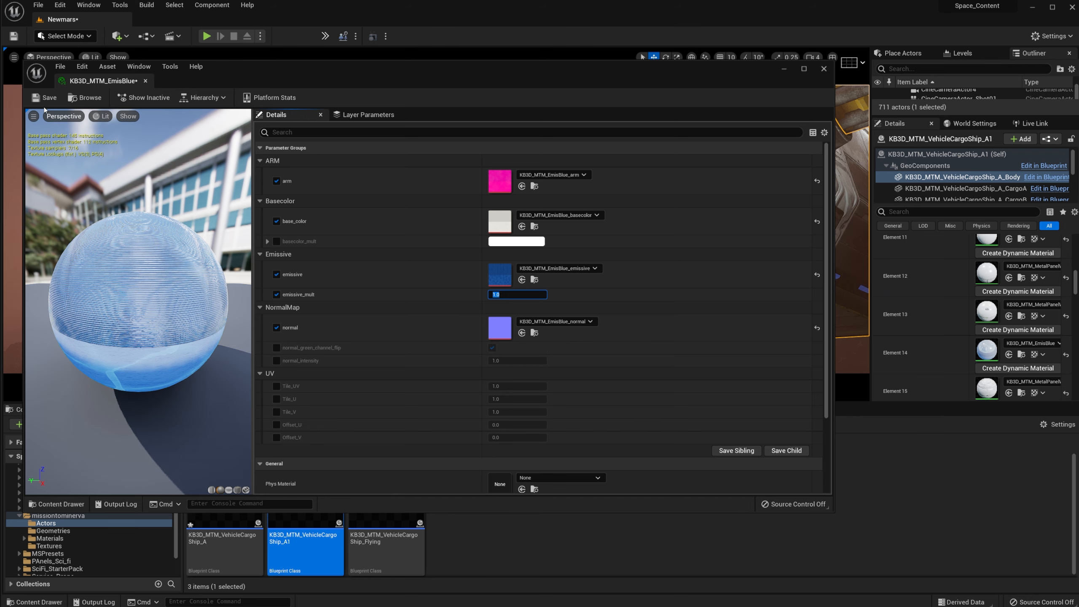
Step: Open Element 23's KB3D_MTM_EmisLight material instance from the ship's material list
{"action": "left_click", "coordinate": [790, 71]}
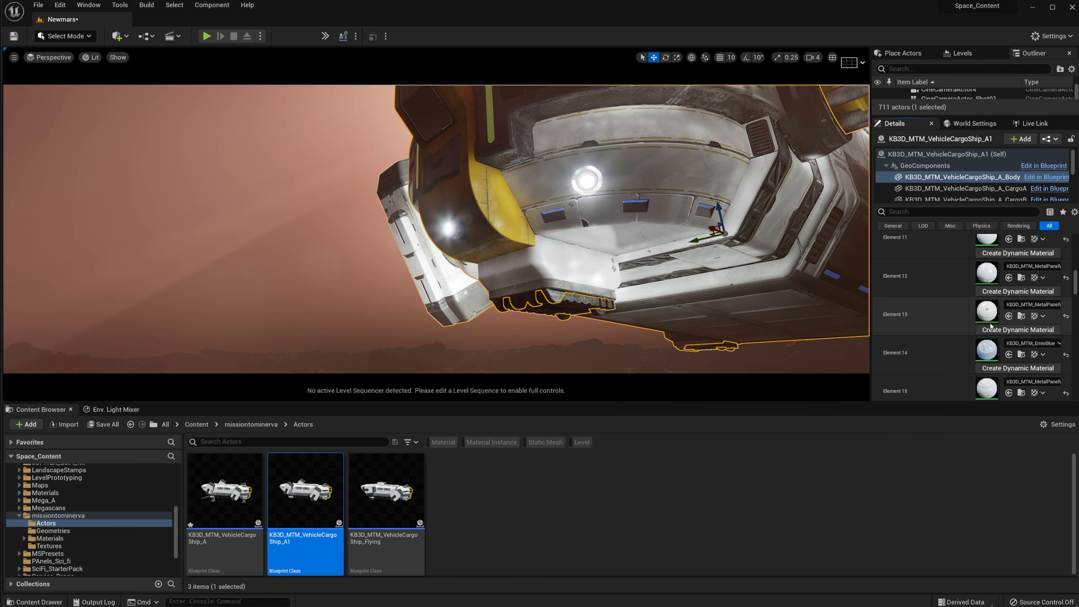
{"action": "scroll", "coordinate": [1004, 307], "scroll_direction": "down", "scroll_amount": 3}
{"action": "scroll", "coordinate": [1004, 307], "scroll_direction": "down", "scroll_amount": 4}
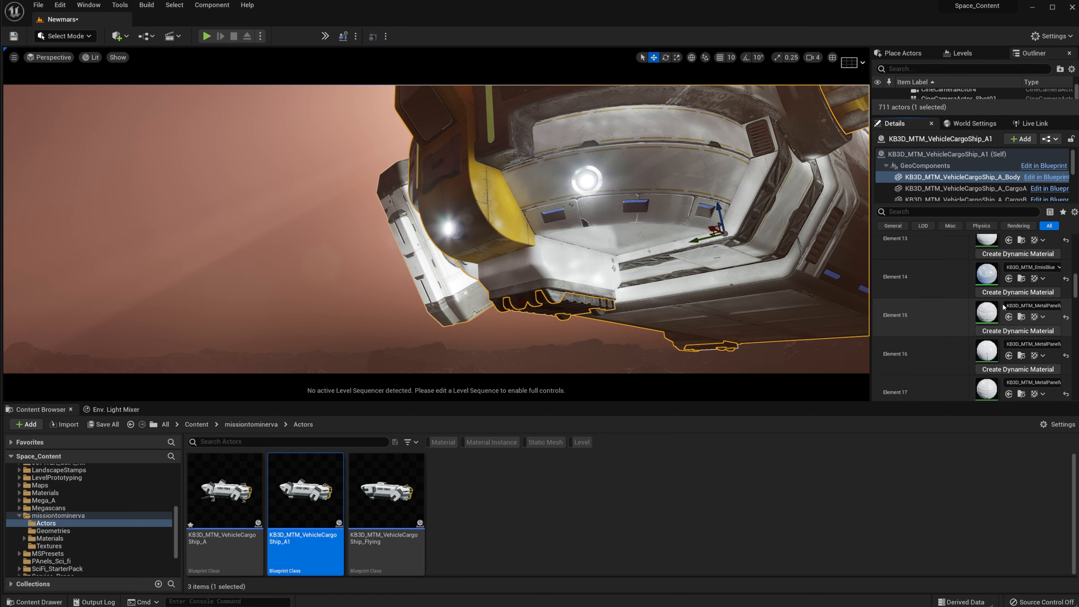
{"action": "scroll", "coordinate": [1004, 307], "scroll_direction": "down", "scroll_amount": 15}
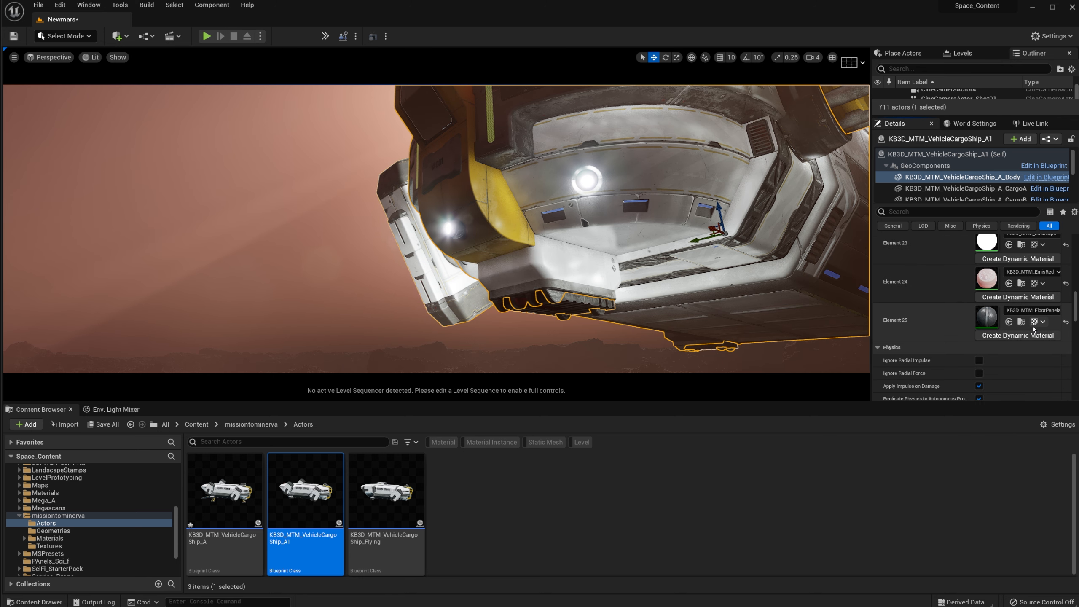
{"action": "scroll", "coordinate": [1029, 323], "scroll_direction": "up", "scroll_amount": 2}
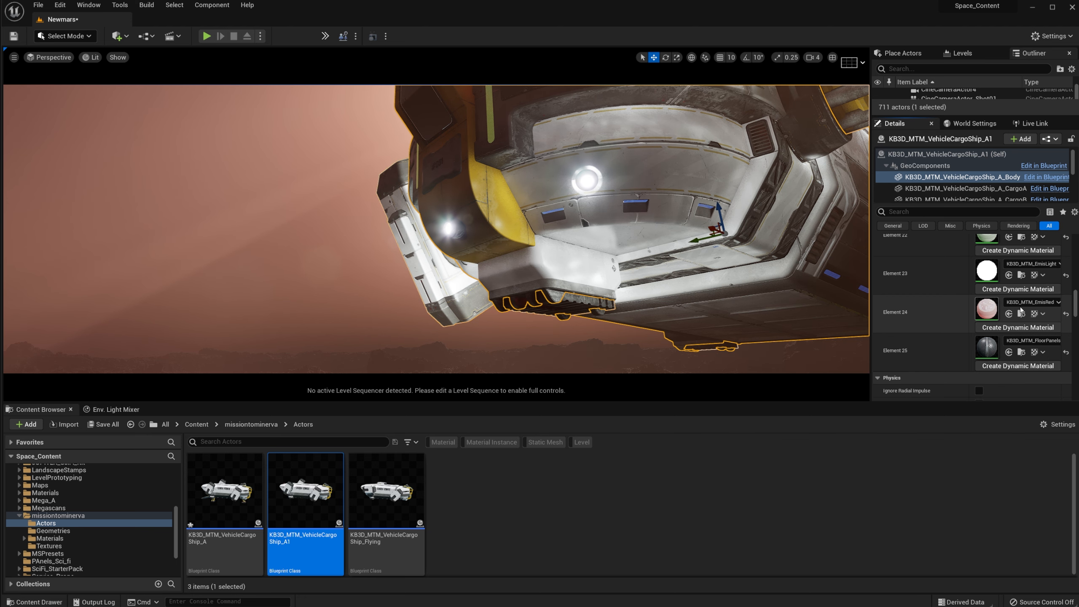
{"action": "scroll", "coordinate": [1020, 311], "scroll_direction": "up", "scroll_amount": 2}
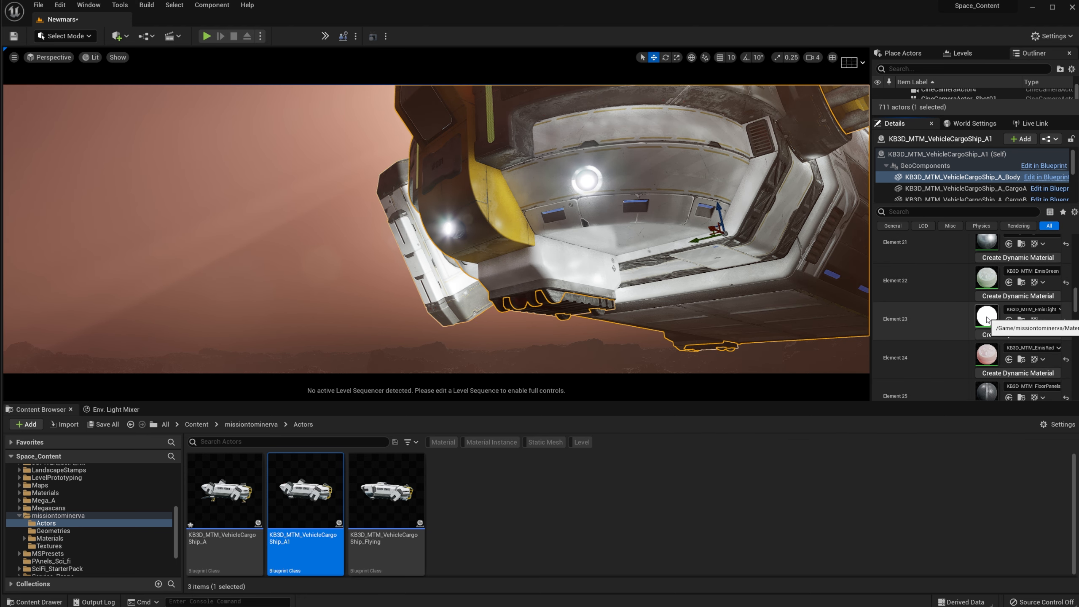
{"action": "double_click", "coordinate": [987, 319]}
{"action": "left_click_drag", "start_coordinate": [702, 73], "coordinate": [790, 302]}
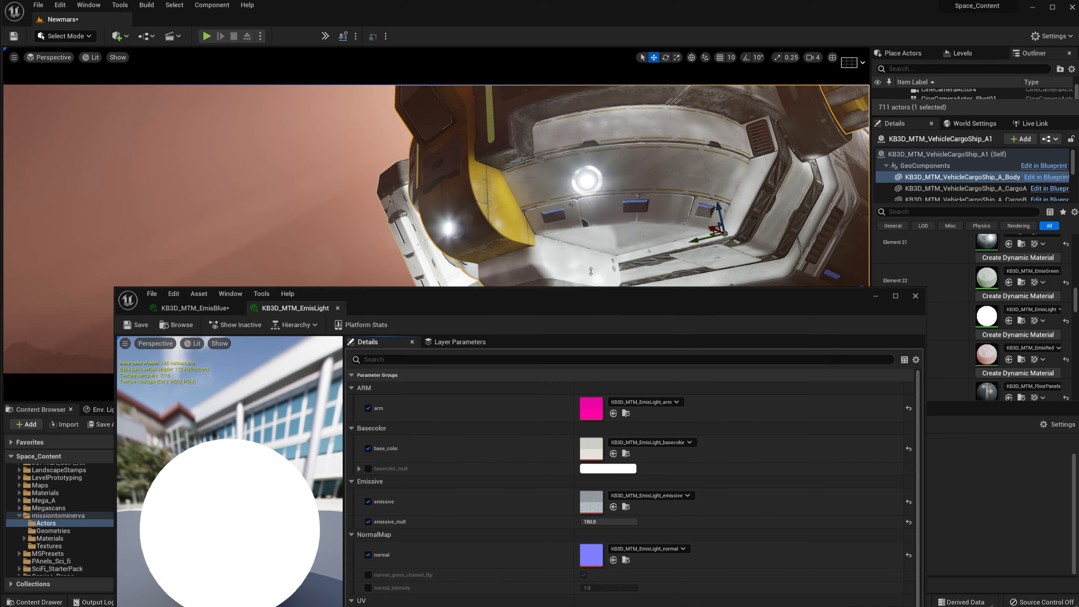
{"action": "left_click_drag", "start_coordinate": [593, 313], "coordinate": [628, 110]}
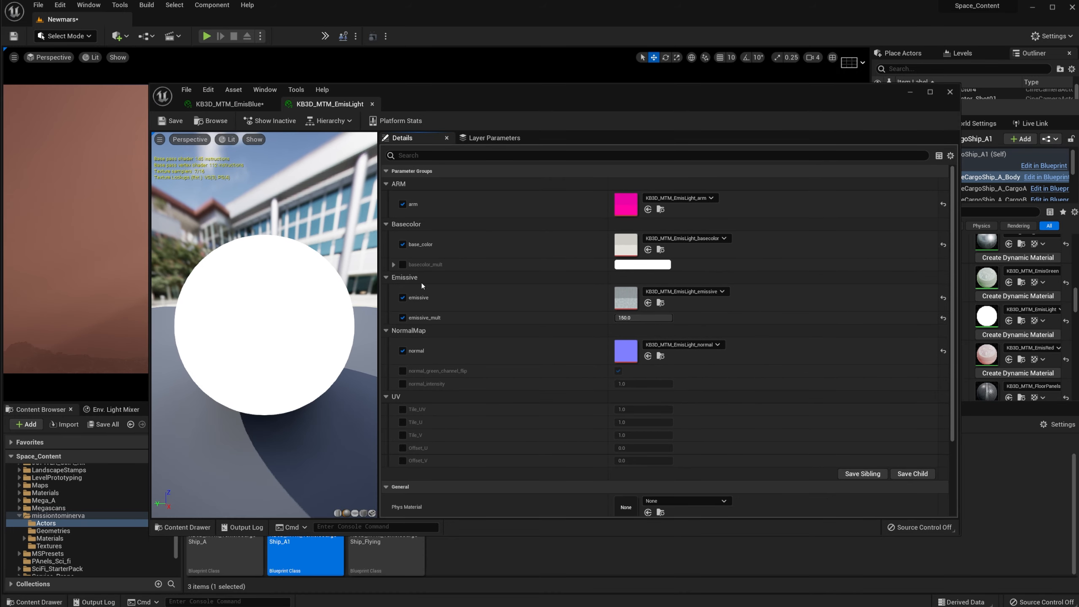
{"action": "left_click", "coordinate": [629, 317]}
{"action": "type", "text": "1"}
{"action": "key", "text": "Return"}
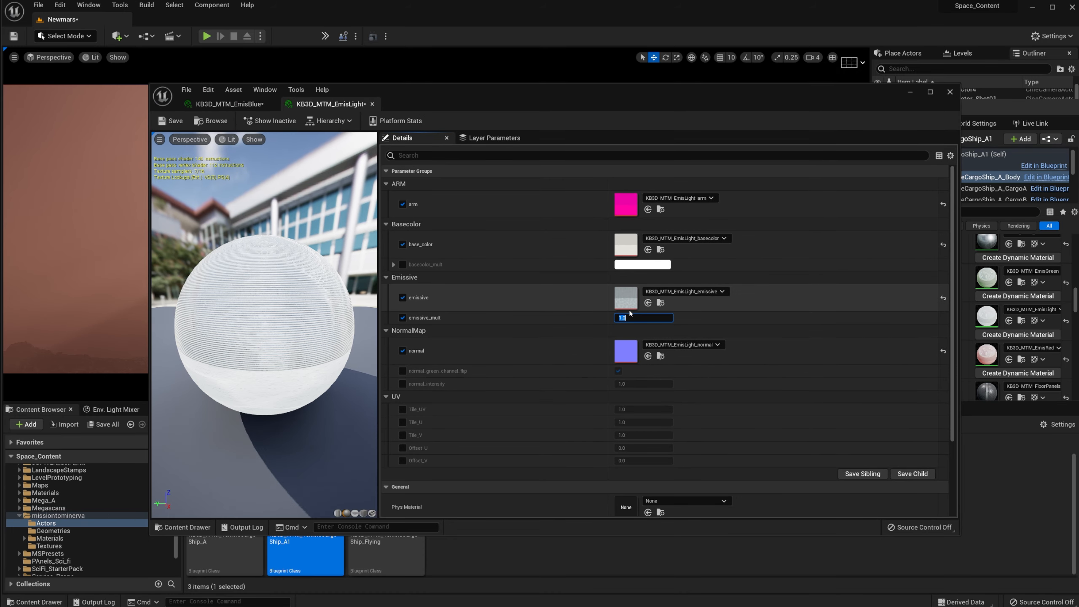
{"action": "left_click", "coordinate": [910, 92]}
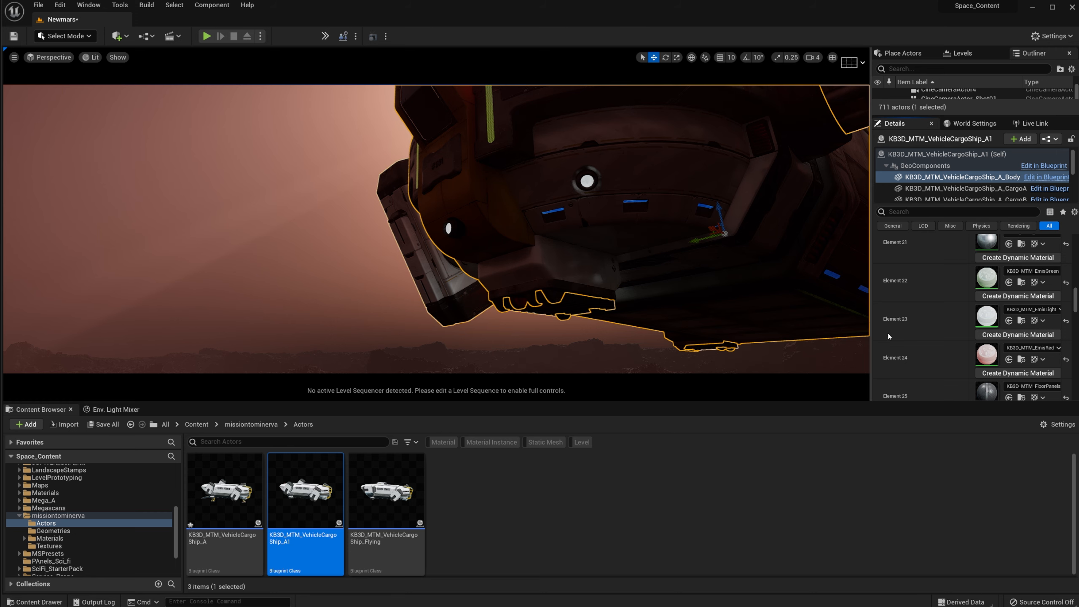
{"action": "double_click", "coordinate": [986, 319]}
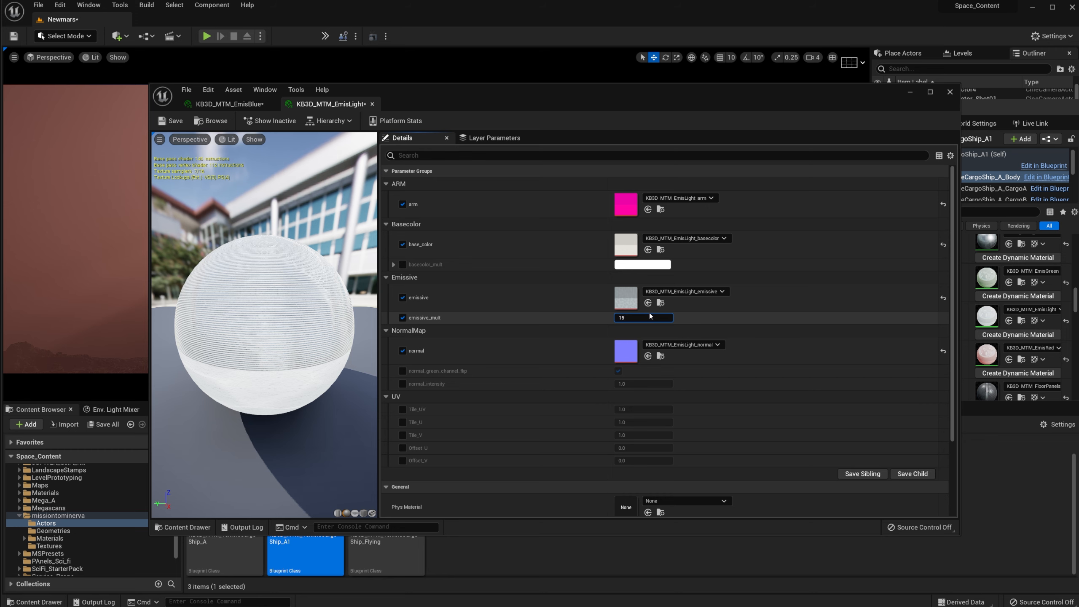
{"action": "type", "text": "0"}
{"action": "key", "text": "Return"}
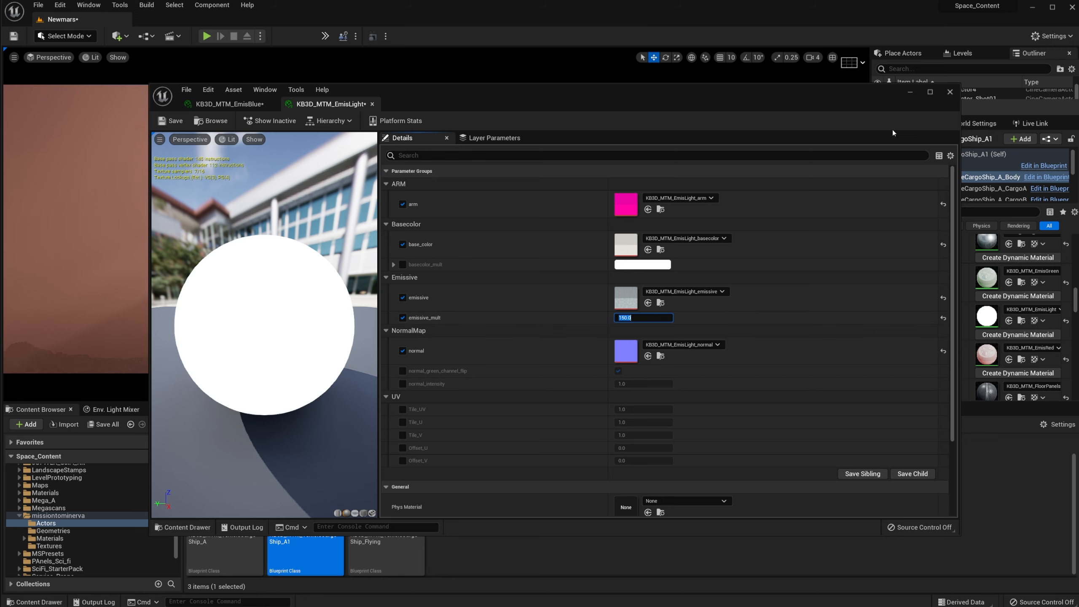
{"action": "left_click", "coordinate": [909, 92]}
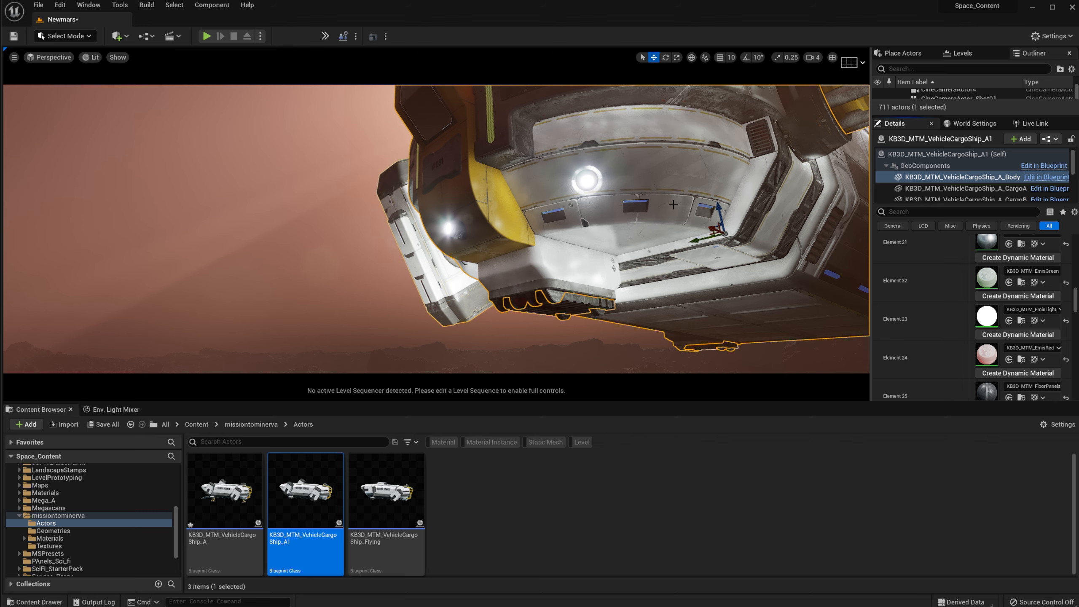
Step: Frame the selected cargo ship in the viewport and find its material slots
{"action": "right_click_drag", "start_coordinate": [673, 205], "coordinate": [672, 276]}
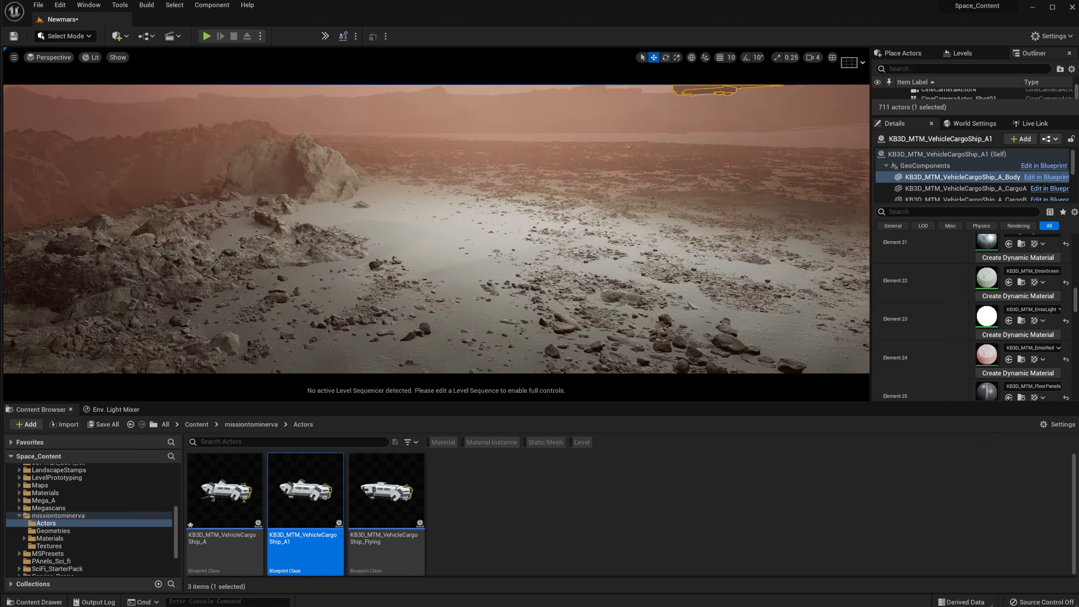
{"action": "key", "text": "f"}
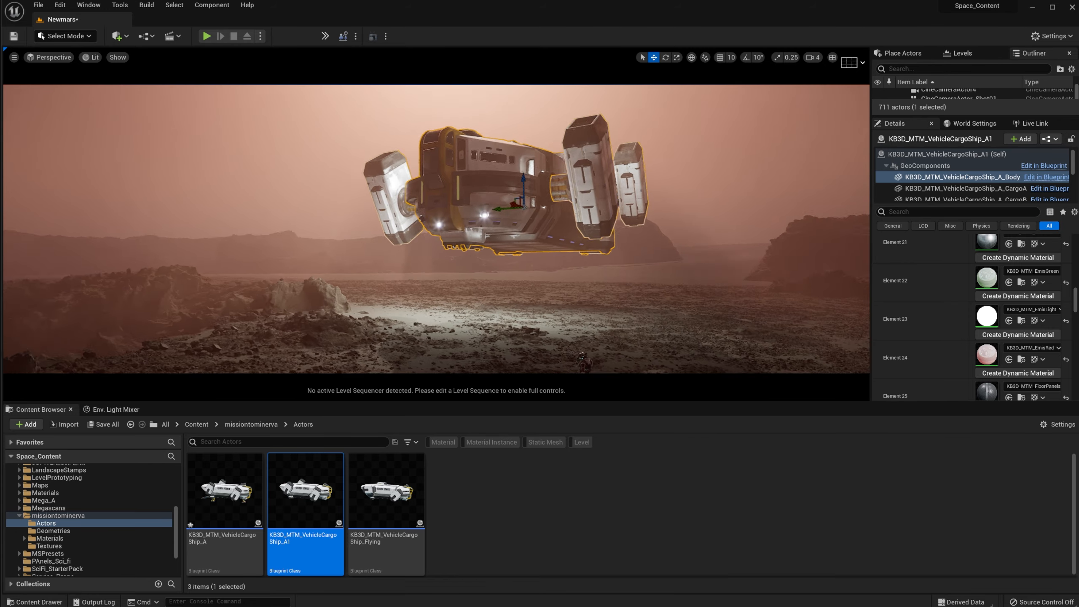
{"action": "scroll", "coordinate": [506, 204], "scroll_direction": "up", "scroll_amount": 3}
{"action": "scroll", "coordinate": [1041, 362], "scroll_direction": "up", "scroll_amount": 3}
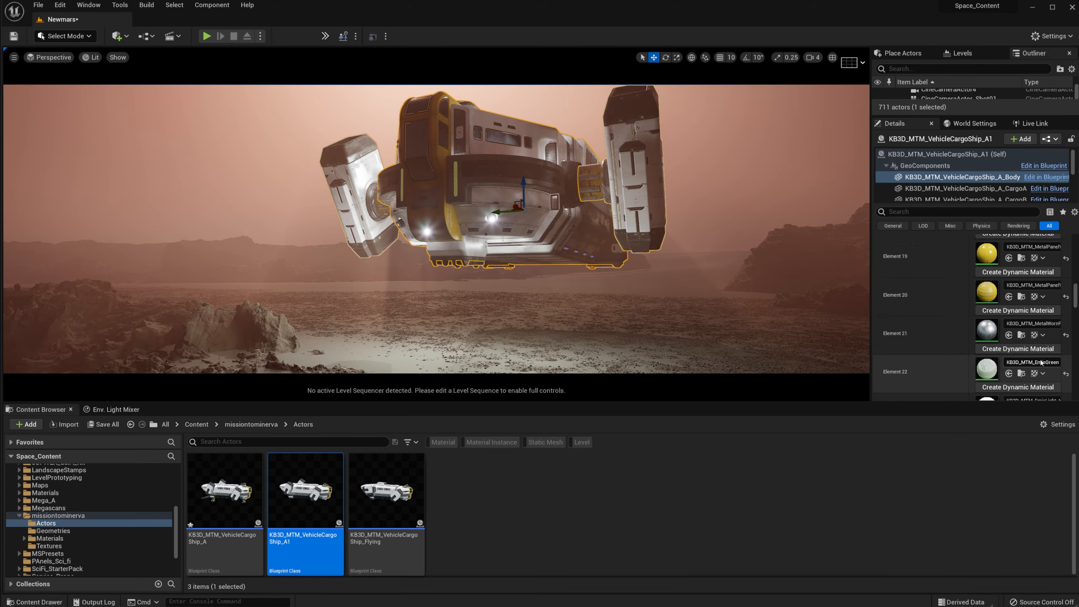
{"action": "scroll", "coordinate": [1042, 363], "scroll_direction": "down", "scroll_amount": 1}
{"action": "scroll", "coordinate": [1041, 360], "scroll_direction": "up", "scroll_amount": 4}
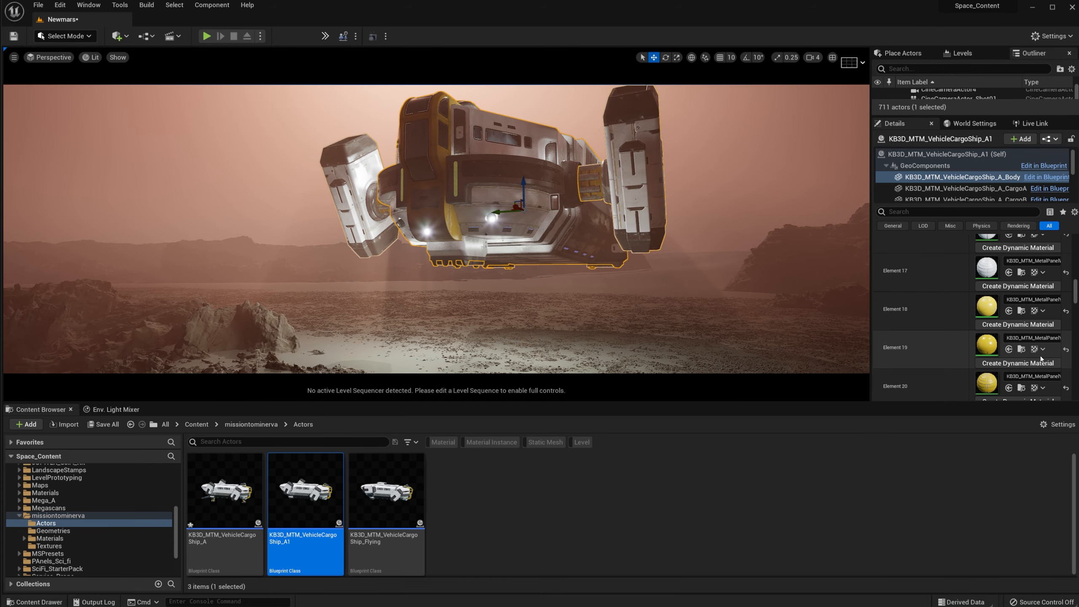
{"action": "scroll", "coordinate": [1042, 360], "scroll_direction": "down", "scroll_amount": 2}
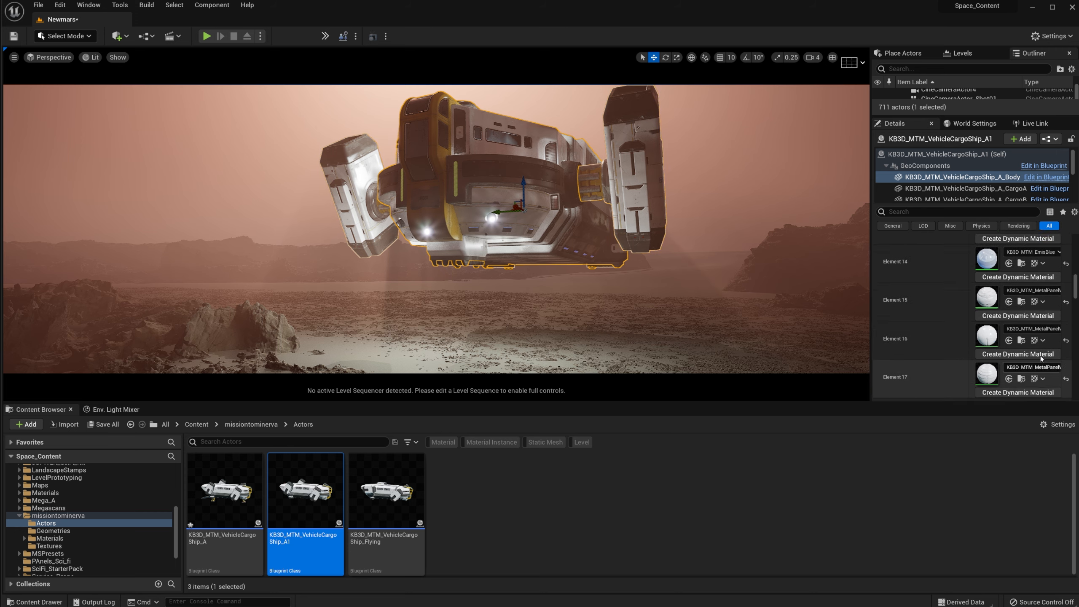
Step: Set KB3D_MTM_EmisBlue's emissive_mult to 200, save it, and view the ship's underside
{"action": "double_click", "coordinate": [984, 304]}
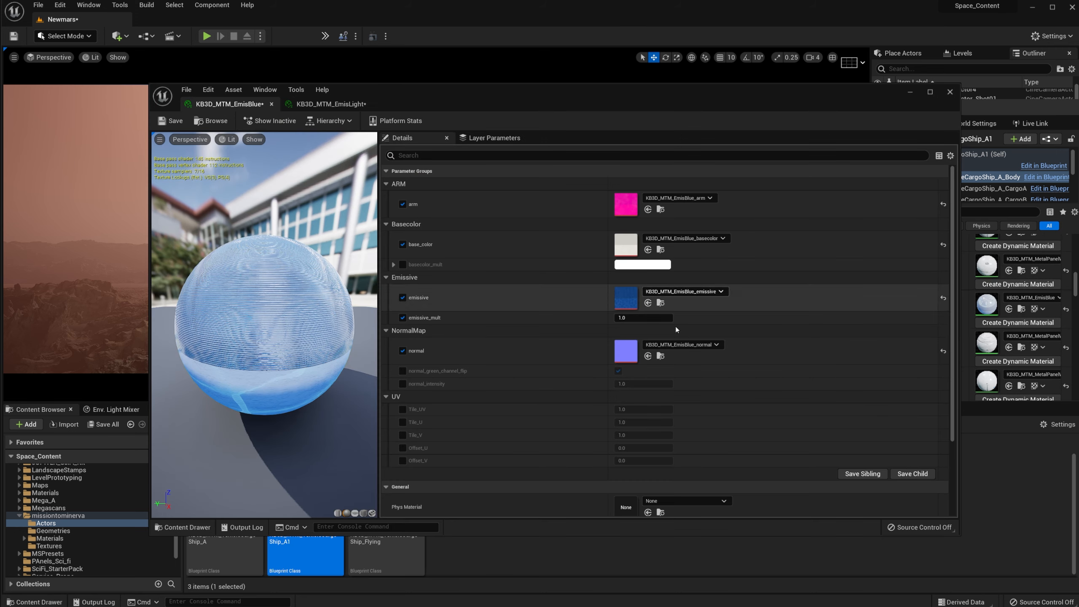
{"action": "left_click", "coordinate": [650, 319]}
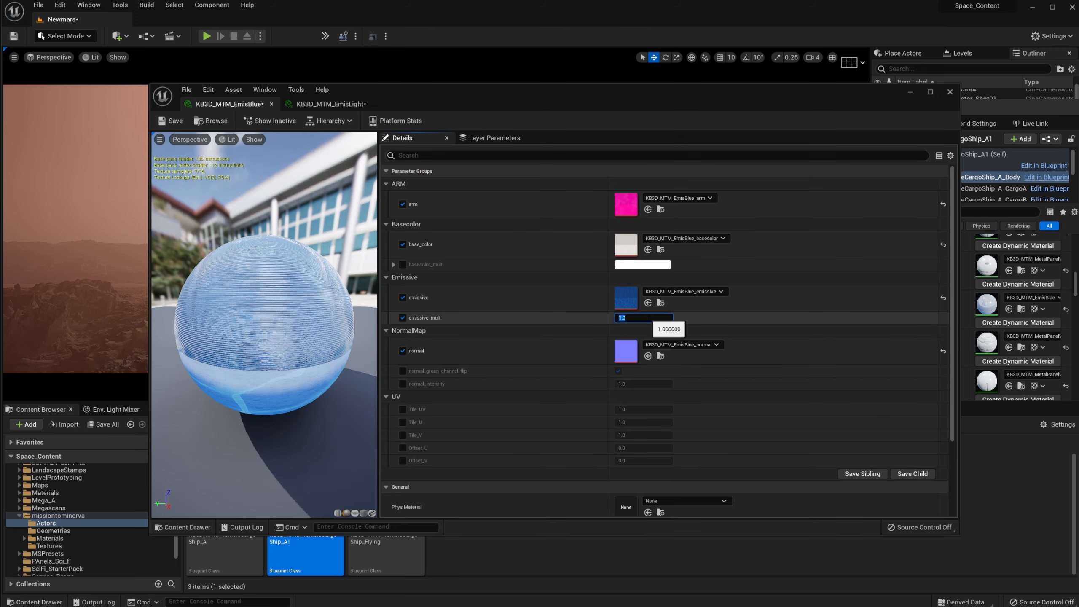
{"action": "type", "text": "200"}
{"action": "key", "text": "Return"}
{"action": "key", "text": "ctrl+s"}
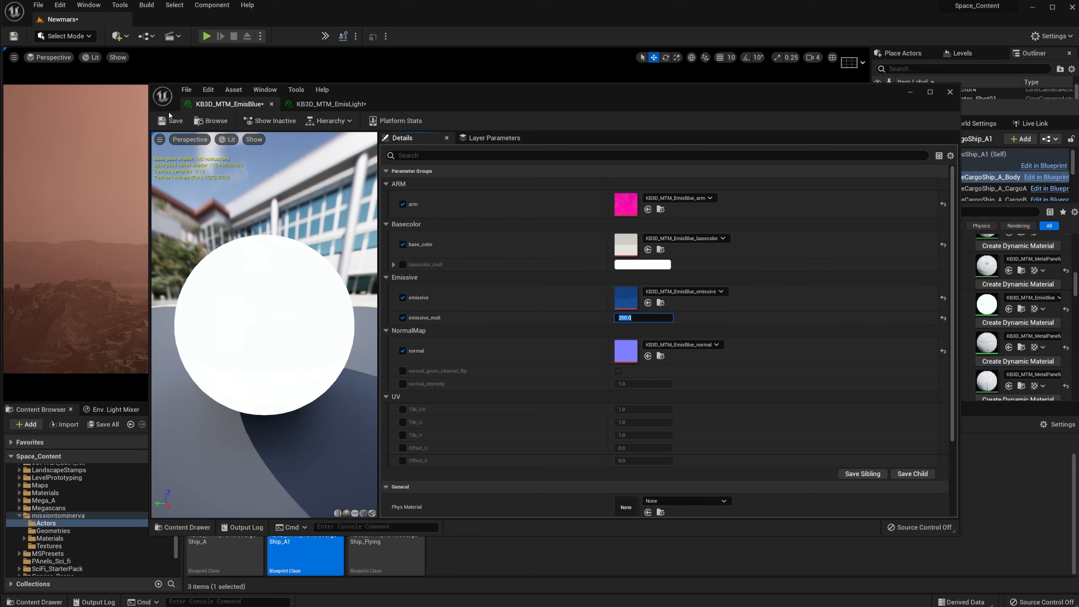
{"action": "left_click", "coordinate": [910, 92]}
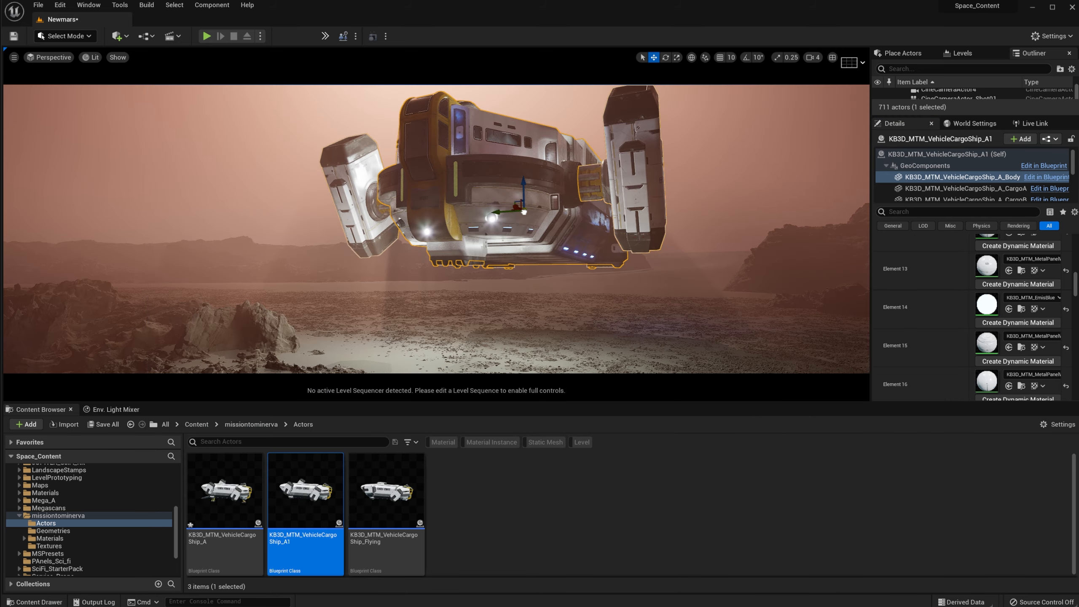
{"action": "right_click_drag", "start_coordinate": [555, 204], "coordinate": [596, 272]}
Step: Fly the camera beneath the ship's front and look up at its underside
{"action": "right_click_drag", "start_coordinate": [494, 254], "coordinate": [508, 240]}
{"action": "right_click_drag", "start_coordinate": [427, 263], "coordinate": [428, 263]}
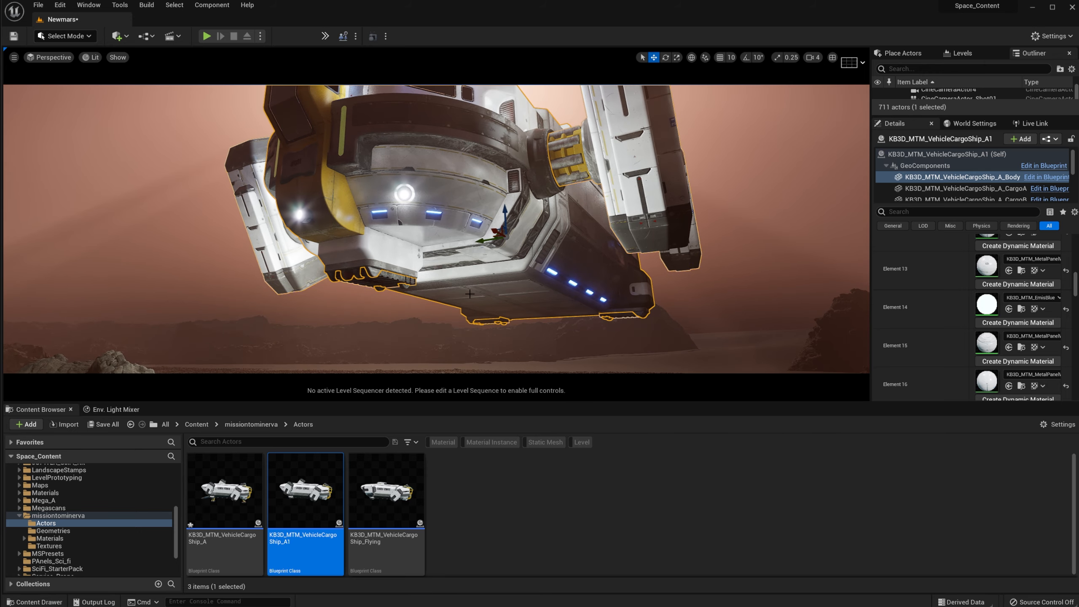
{"action": "mouse_move", "coordinate": [469, 294]}
{"action": "right_mouse_down"}
{"action": "mouse_move", "coordinate": [450, 270]}
{"action": "mouse_move", "coordinate": [444, 319]}
{"action": "mouse_move", "coordinate": [478, 317]}
{"action": "mouse_move", "coordinate": [452, 296]}
{"action": "right_mouse_up"}
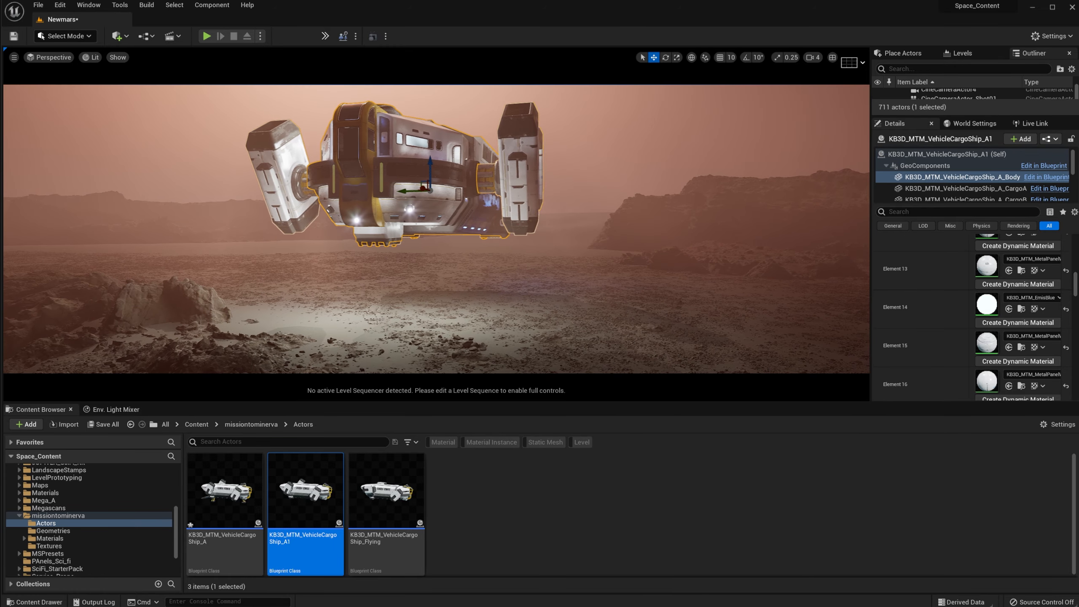
{"action": "right_click_drag", "start_coordinate": [425, 166], "coordinate": [508, 182]}
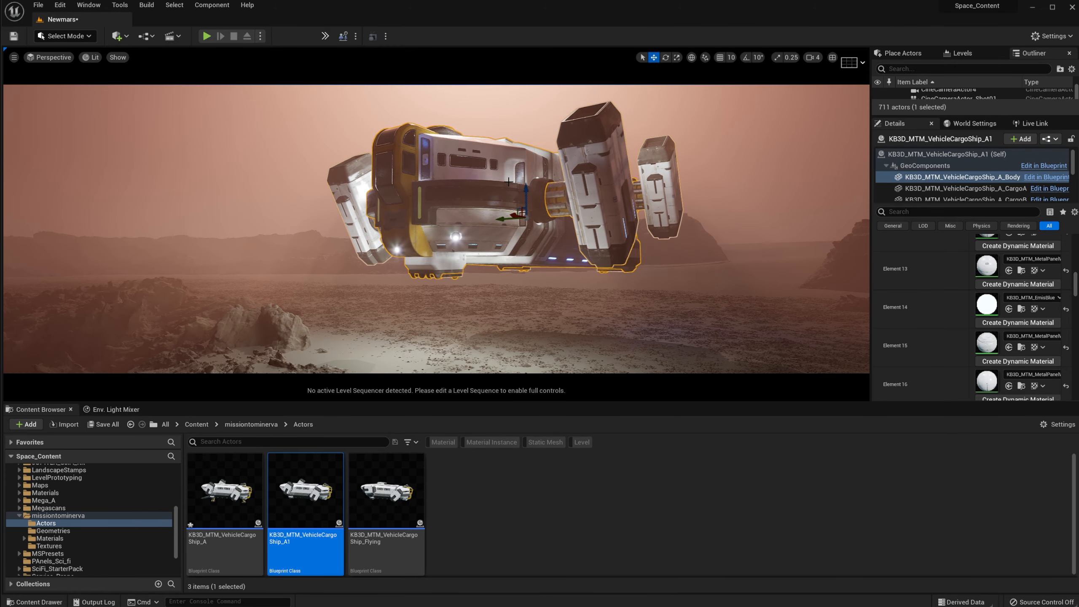
{"action": "left_click_drag", "start_coordinate": [526, 191], "coordinate": [523, 140]}
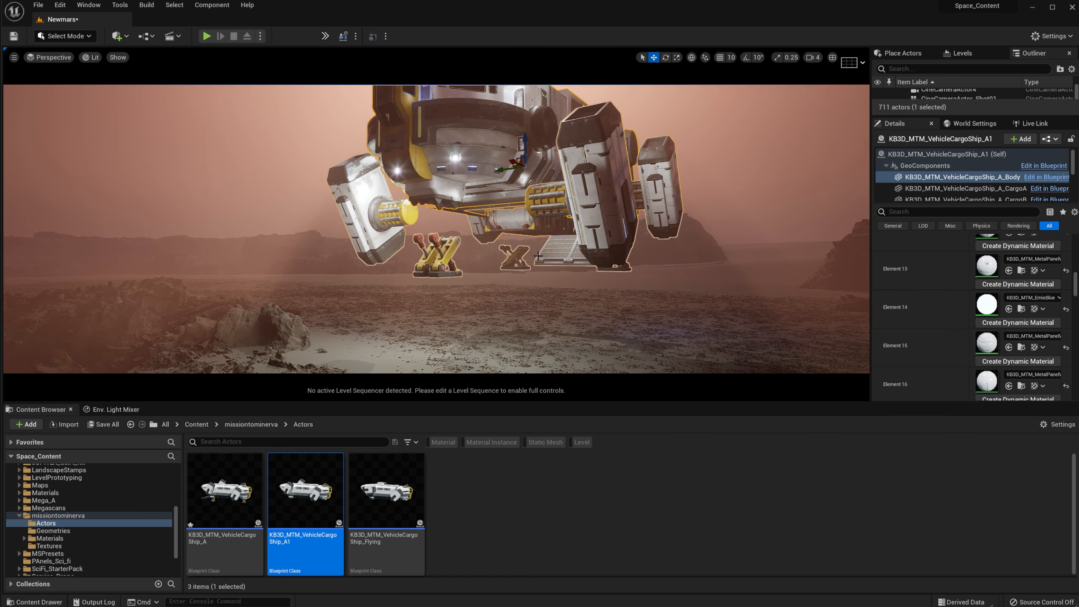
{"action": "key", "text": "ctrl+z"}
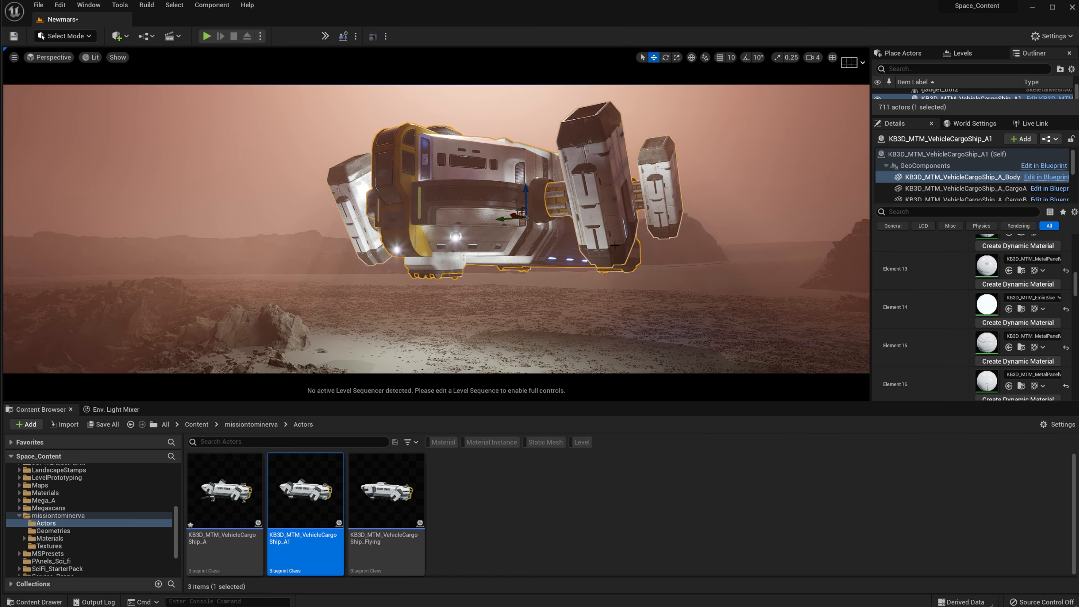
{"action": "right_click_drag", "start_coordinate": [615, 245], "coordinate": [598, 276]}
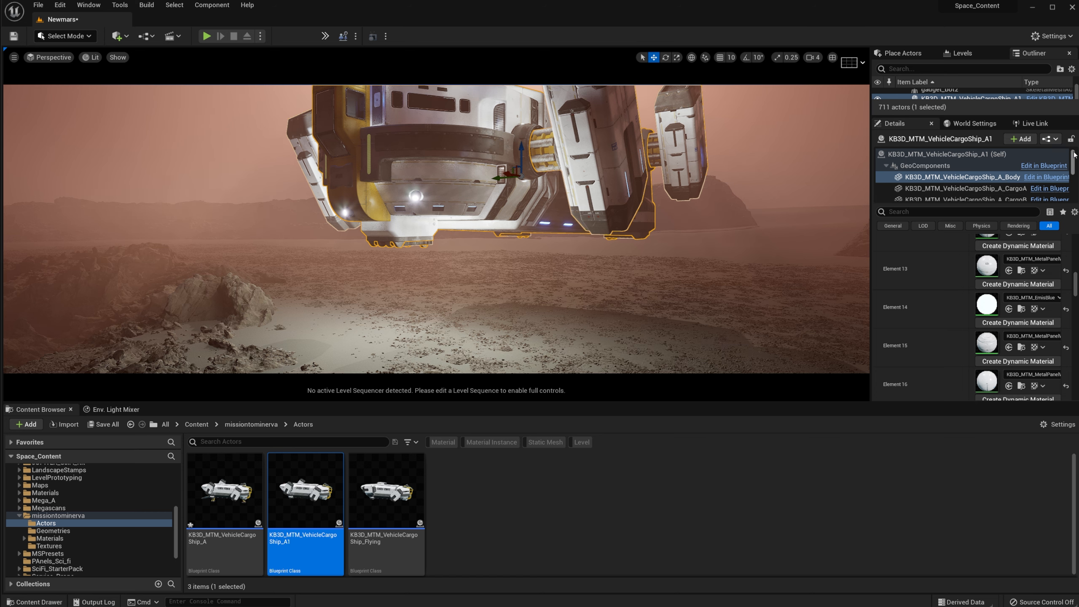
Step: Select GeoComponents and ThrusterB, then view the ship from below against the sky
{"action": "left_click", "coordinate": [935, 165]}
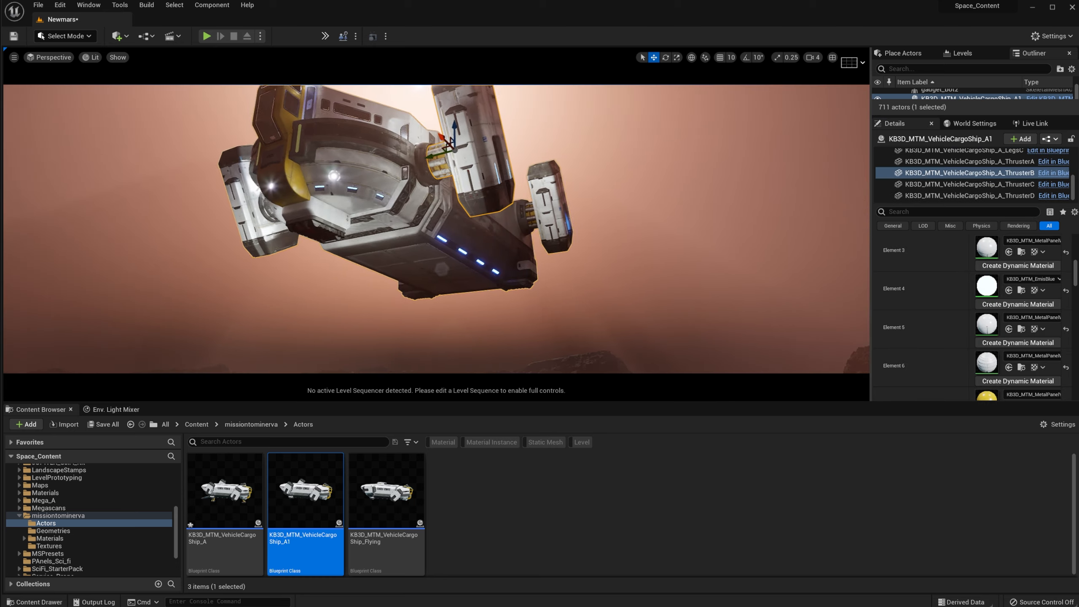
{"action": "right_click_drag", "start_coordinate": [455, 230], "coordinate": [463, 128]}
{"action": "right_click_drag", "start_coordinate": [121, 216], "coordinate": [120, 215]}
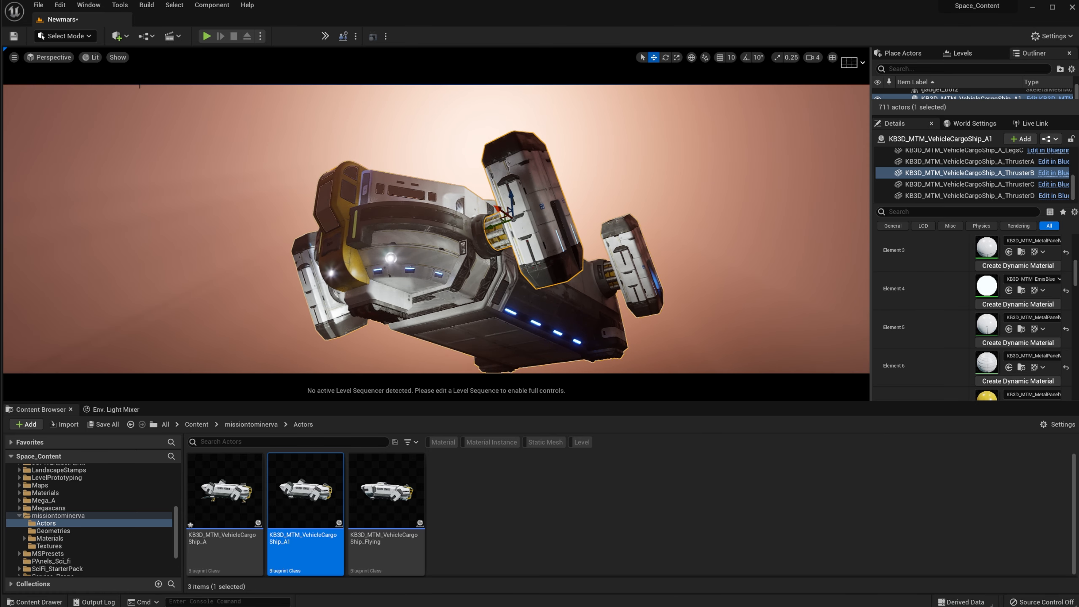
Step: Add a level sequence named tutorialship to the Newmars level and save it
{"action": "left_click", "coordinate": [172, 36]}
{"action": "left_click", "coordinate": [200, 61]}
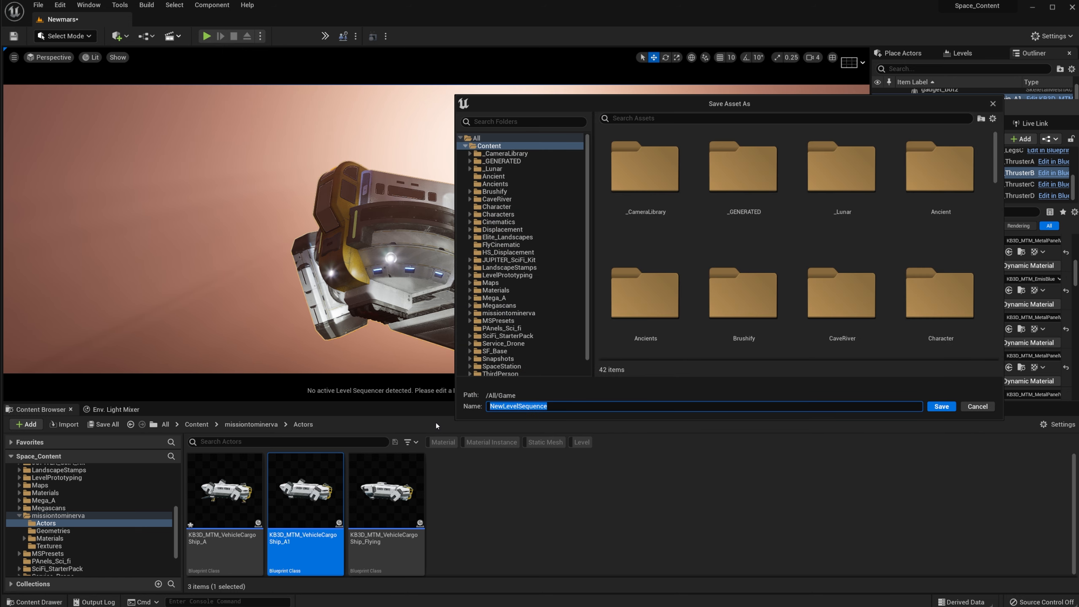
{"action": "type", "text": "tutorialship"}
{"action": "key", "text": "Return"}
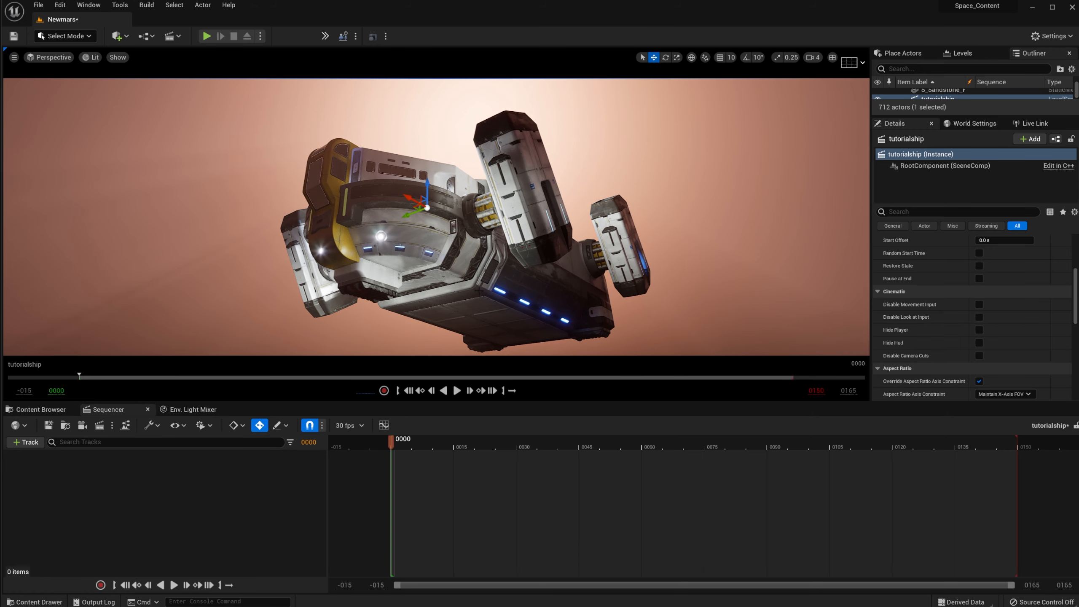
{"action": "left_click", "coordinate": [50, 426]}
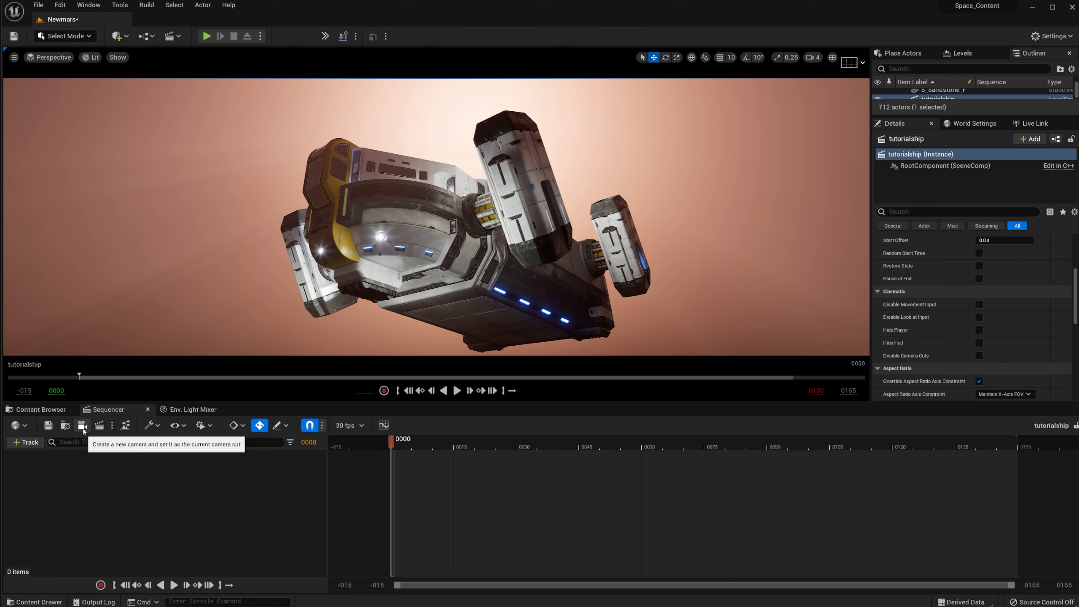
Step: Create a 30mm cine camera and position it low, looking up at the ship
{"action": "left_click", "coordinate": [83, 426]}
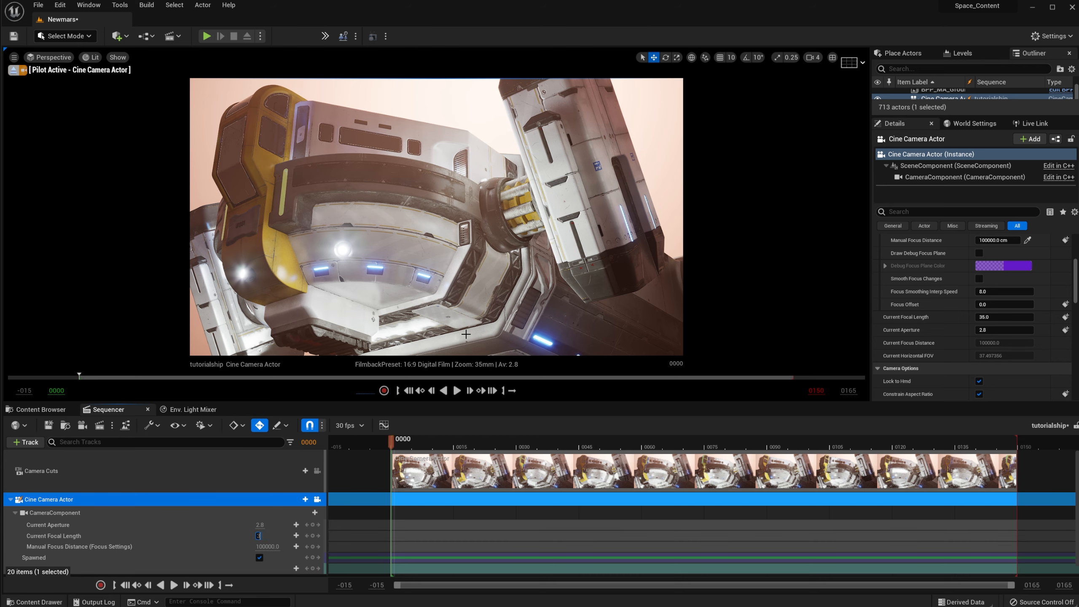
{"action": "type", "text": "0"}
{"action": "key", "text": "Return"}
{"action": "key", "text": "s"}
{"action": "right_click_drag", "start_coordinate": [437, 343], "coordinate": [437, 356]}
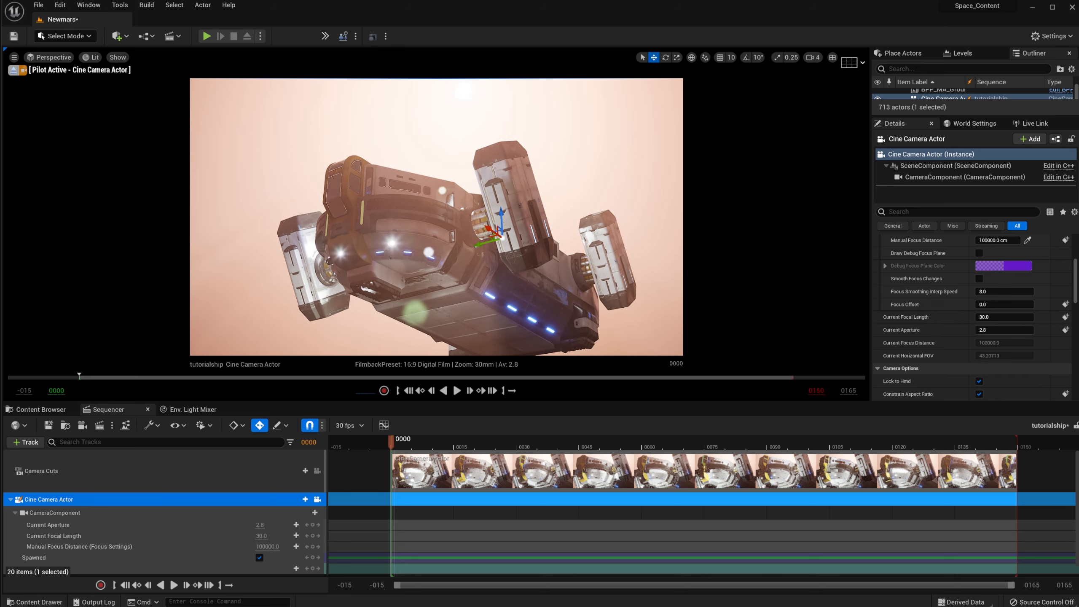
{"action": "mouse_move", "coordinate": [437, 216]}
{"action": "right_mouse_down"}
{"action": "mouse_move", "coordinate": [440, 206]}
{"action": "mouse_move", "coordinate": [441, 243]}
{"action": "mouse_move", "coordinate": [441, 233]}
{"action": "right_mouse_up"}
{"action": "key", "text": "s"}
{"action": "key", "text": "q"}
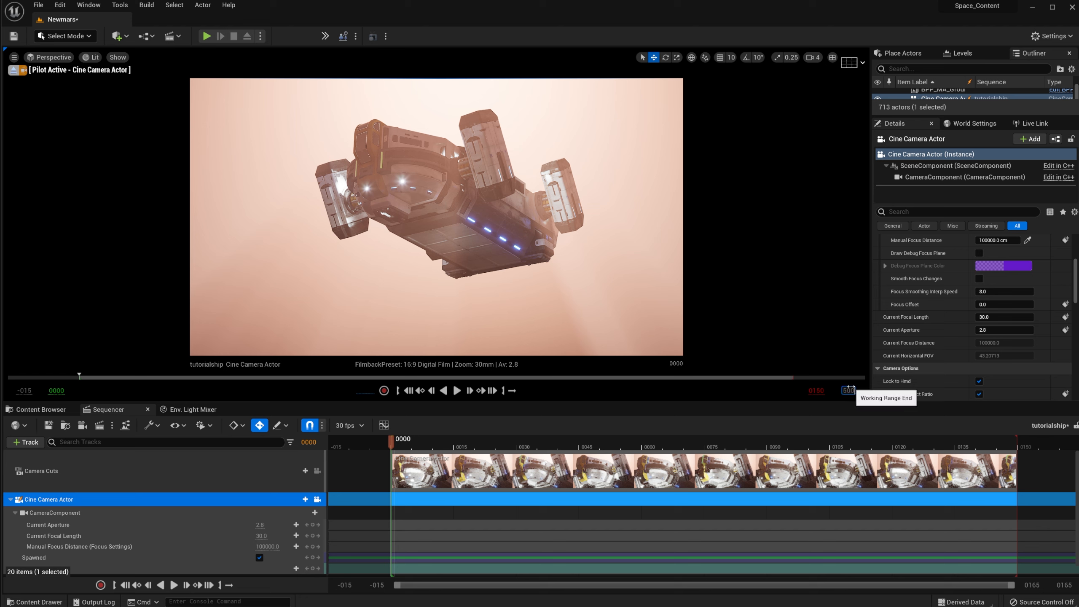
Step: Set working range end to 500 and playback end to 300, and extend the camera cut
{"action": "key", "text": "Return"}
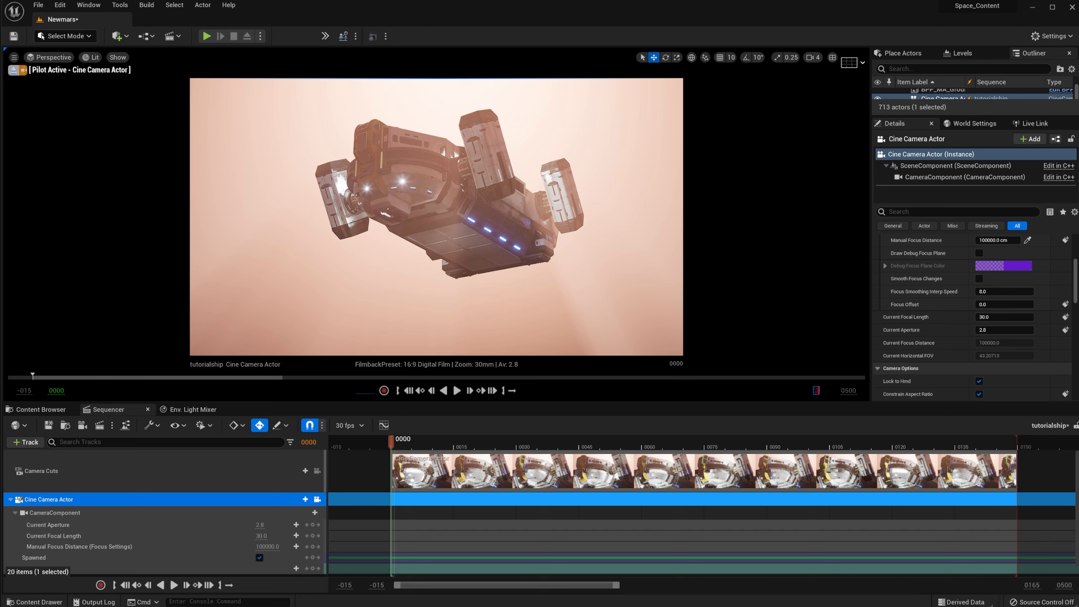
{"action": "key", "text": "Return"}
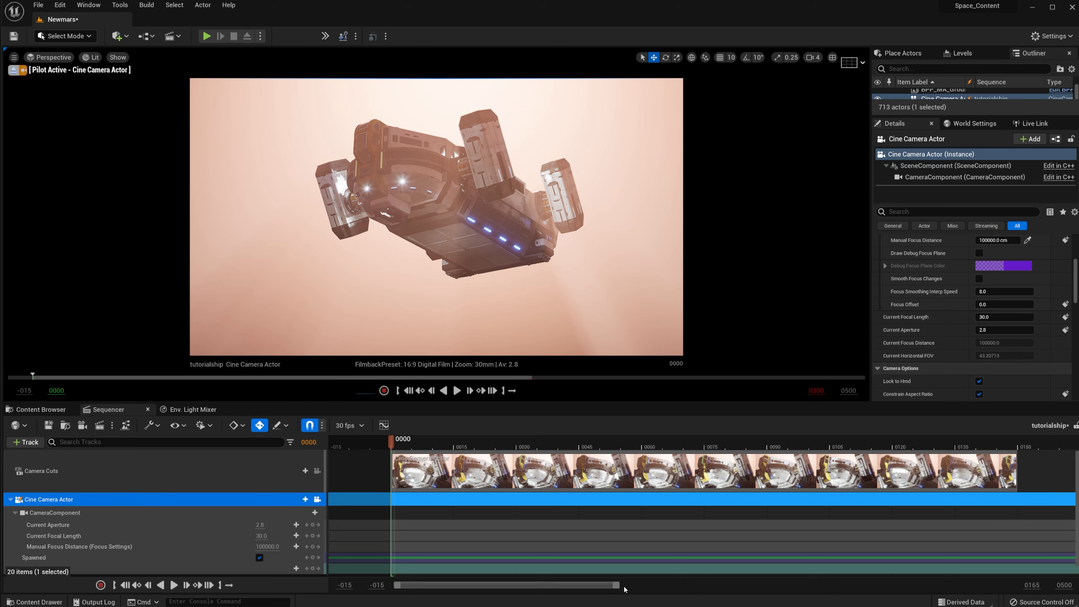
{"action": "left_click_drag", "start_coordinate": [619, 589], "coordinate": [959, 588]}
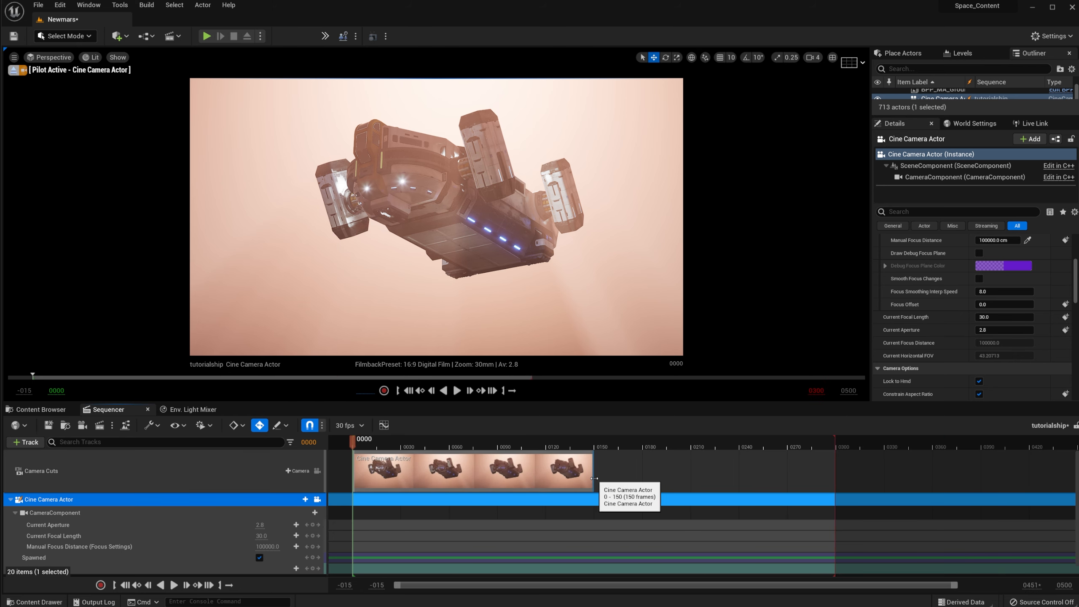
{"action": "left_click_drag", "start_coordinate": [595, 471], "coordinate": [863, 473]}
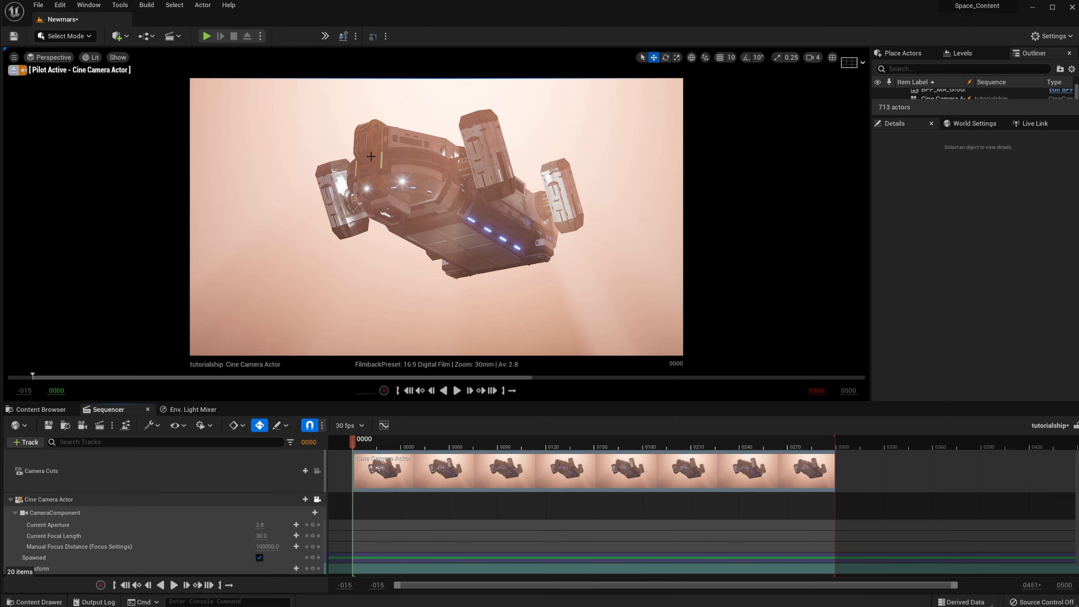
{"action": "left_click", "coordinate": [10, 500]}
{"action": "left_click", "coordinate": [480, 212]}
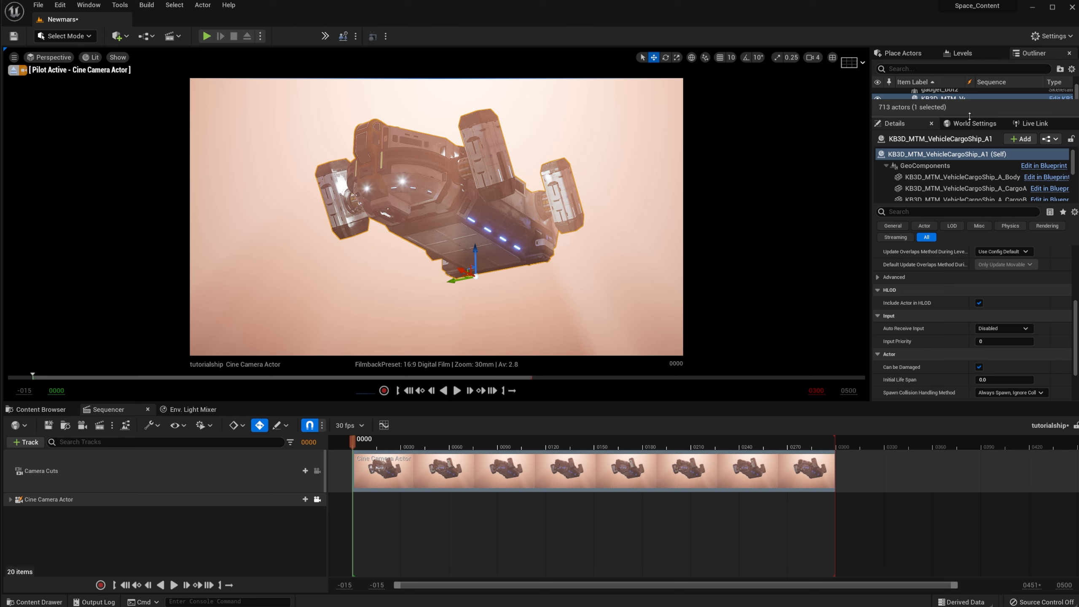
Step: Add KB3D_MTM_VehicleCargoShip_A1 to tutorialship with an expanded Transform track
{"action": "left_click_drag", "start_coordinate": [970, 116], "coordinate": [967, 188]}
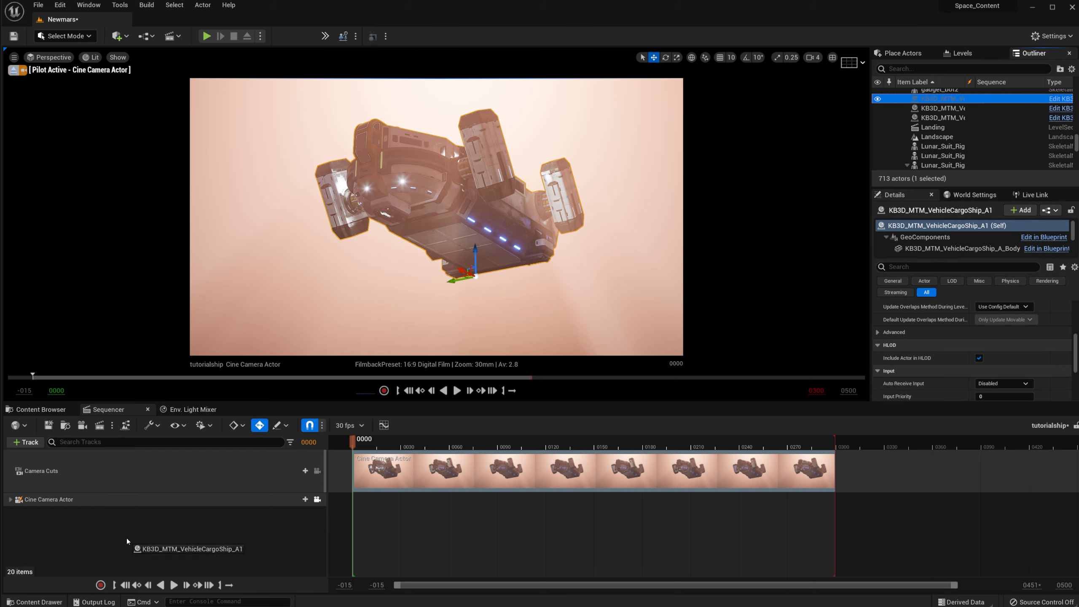
{"action": "left_click_drag", "start_coordinate": [126, 538], "coordinate": [110, 539]}
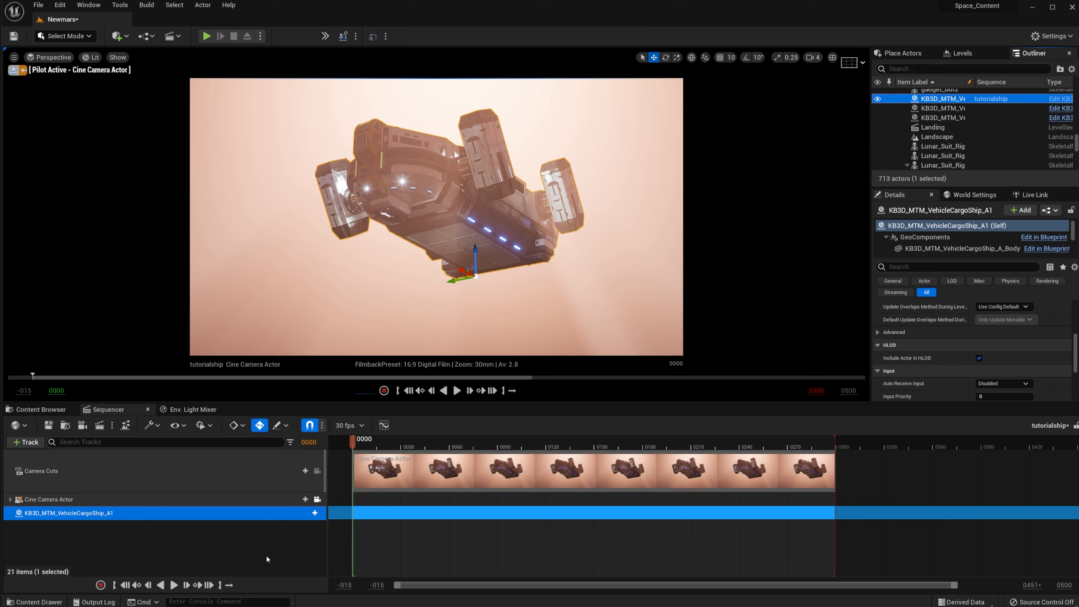
{"action": "left_click", "coordinate": [304, 513]}
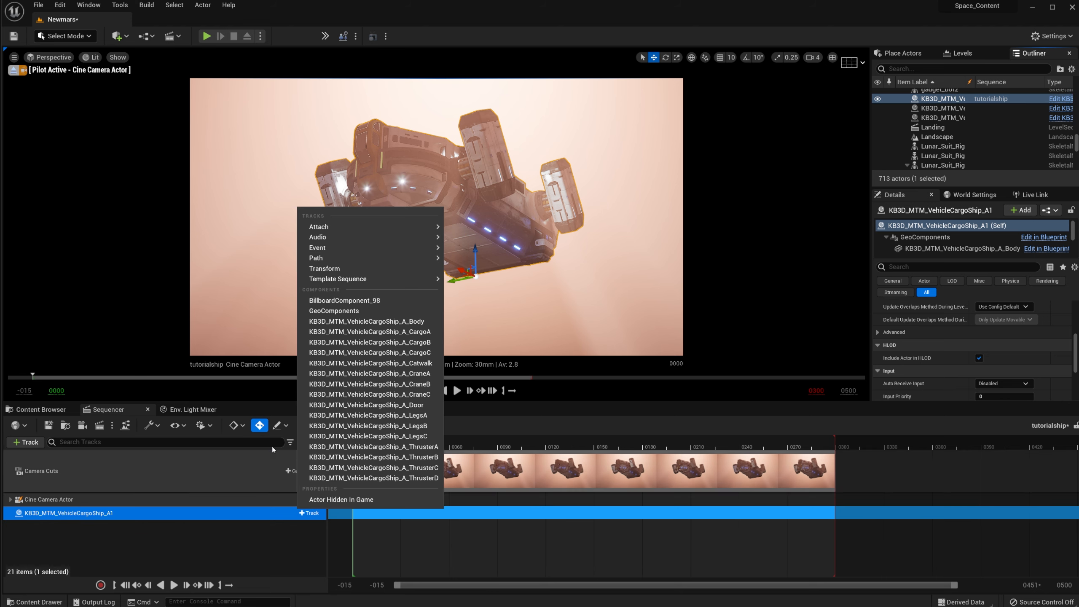
{"action": "left_click", "coordinate": [325, 268]}
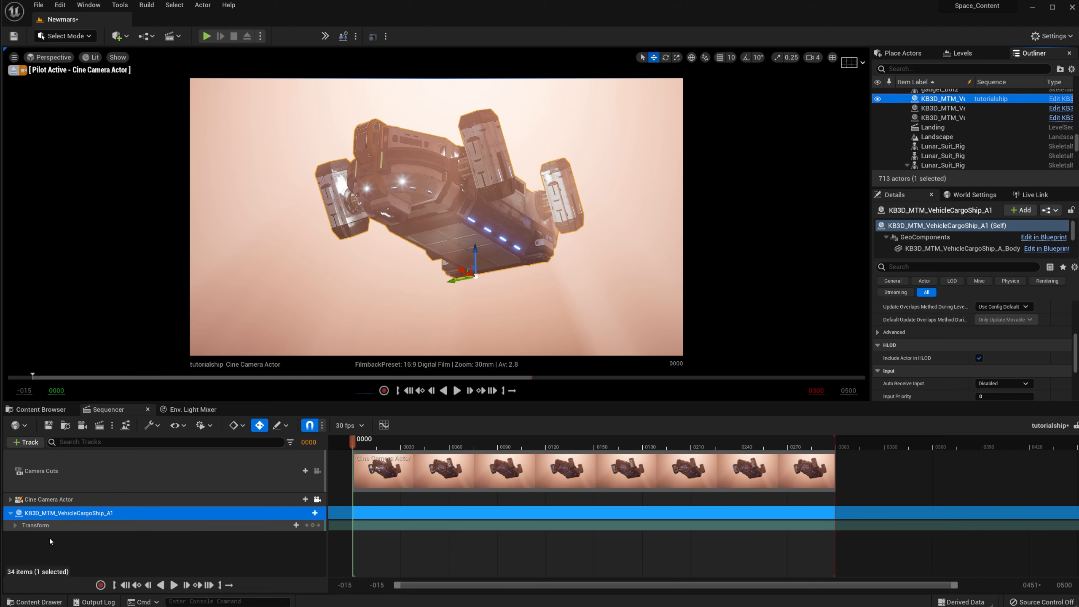
{"action": "left_click", "coordinate": [15, 525]}
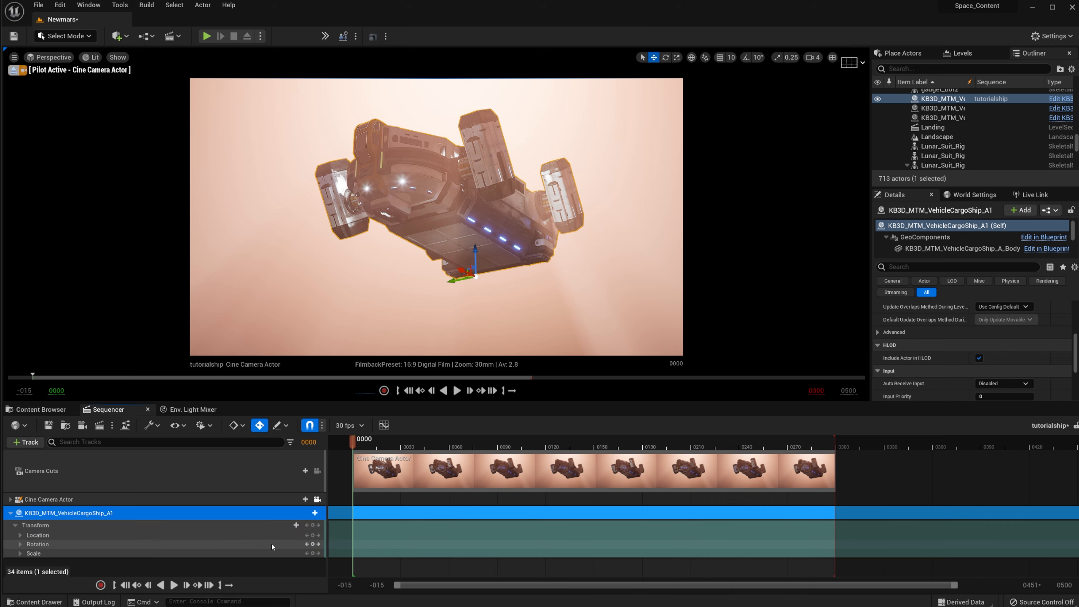
Step: Key the ship's starting transform at frame 0 with linear interpolation
{"action": "left_click", "coordinate": [313, 535]}
{"action": "right_click", "coordinate": [353, 545]}
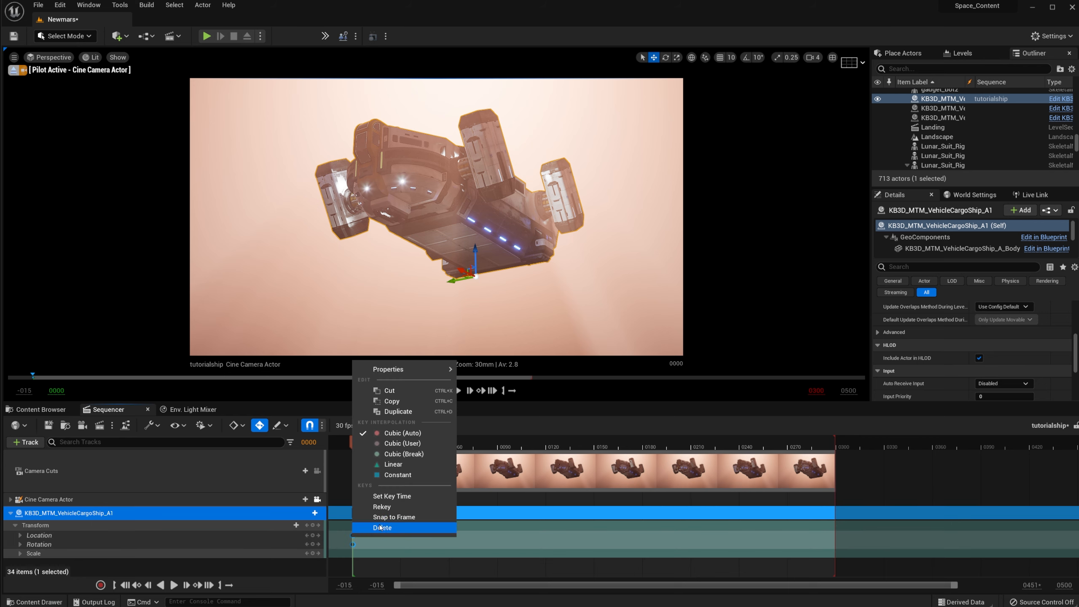
{"action": "left_click", "coordinate": [388, 463]}
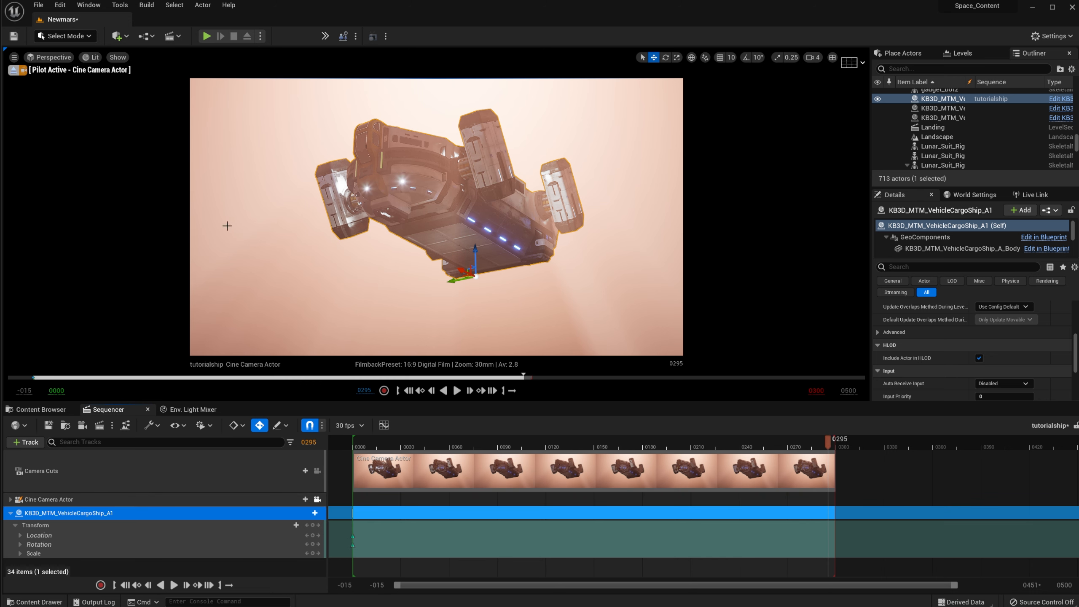
Step: Lower the ship near the astronaut at frame 295 with a linear key, then preview
{"action": "left_click", "coordinate": [13, 70]}
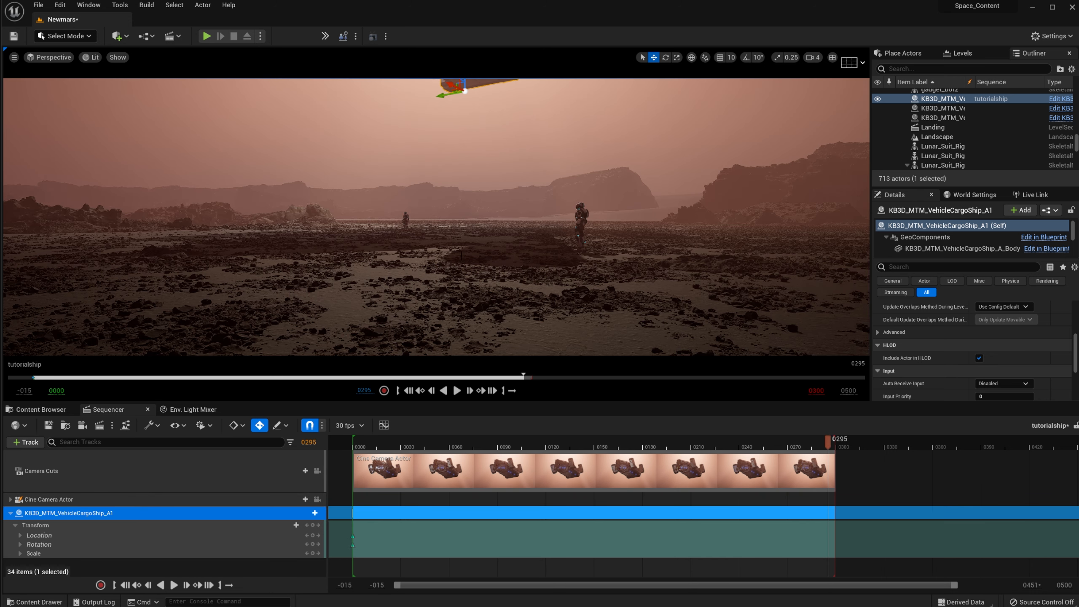
{"action": "right_click_drag", "start_coordinate": [432, 178], "coordinate": [438, 162]}
{"action": "left_click_drag", "start_coordinate": [435, 138], "coordinate": [434, 270]}
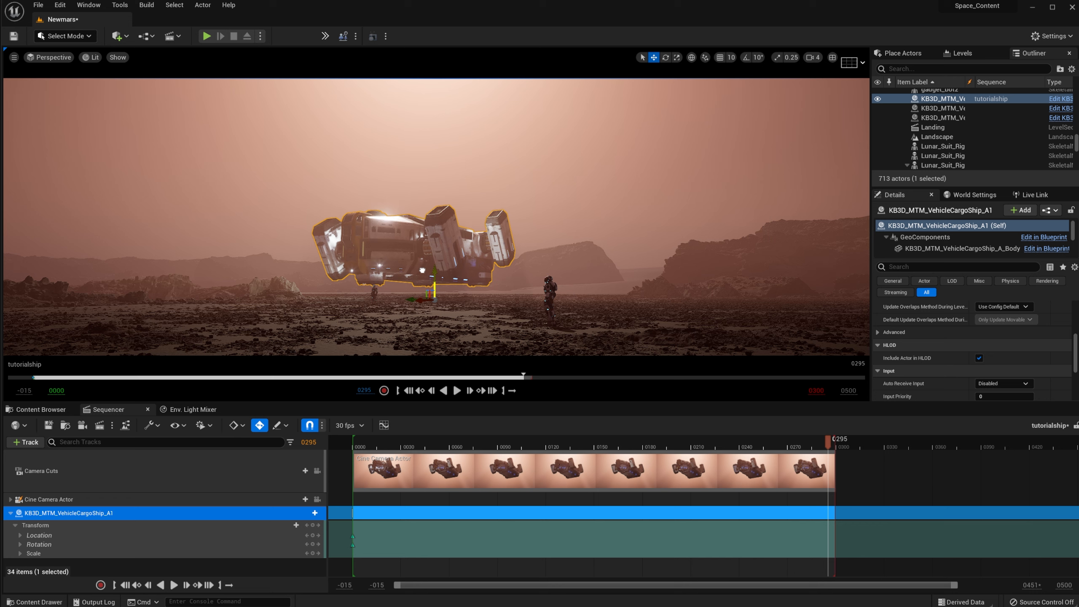
{"action": "right_click", "coordinate": [828, 535]}
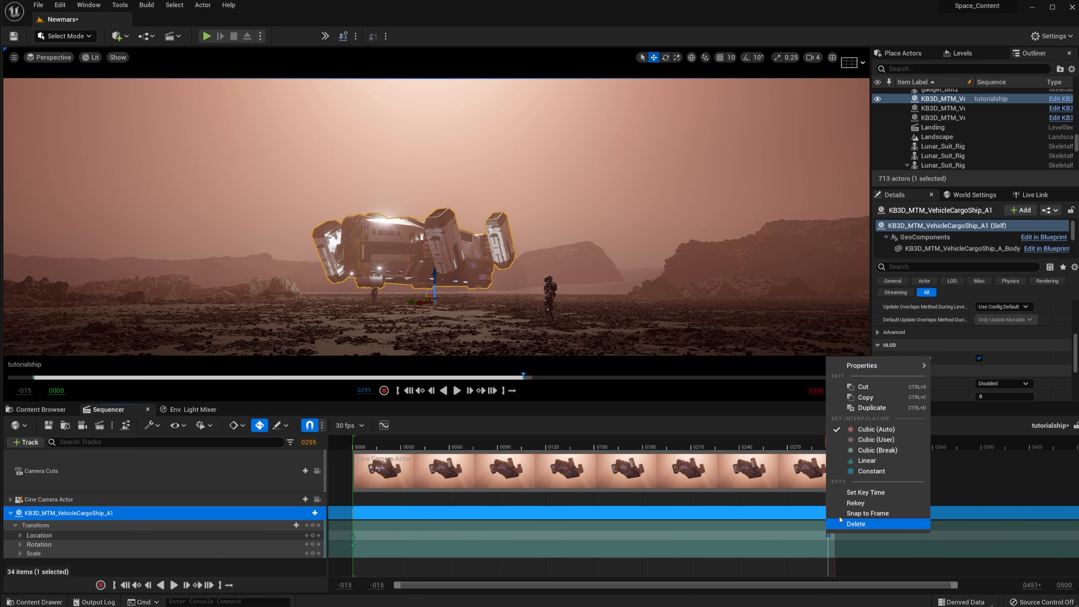
{"action": "left_click", "coordinate": [854, 460]}
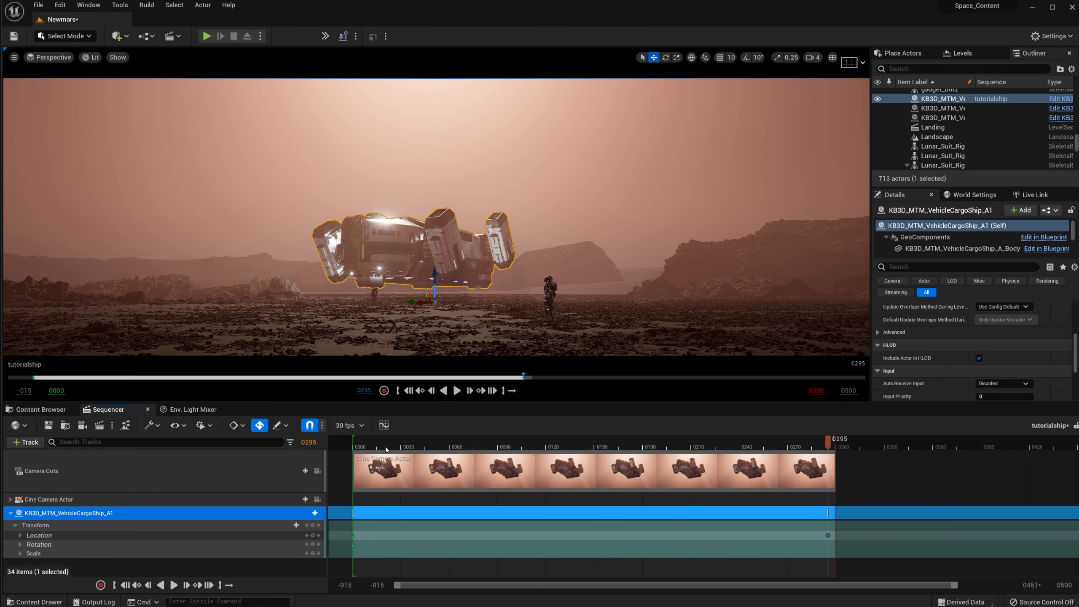
{"action": "left_click", "coordinate": [361, 448]}
{"action": "left_click_drag", "start_coordinate": [360, 448], "coordinate": [417, 448]}
{"action": "left_click", "coordinate": [456, 391]}
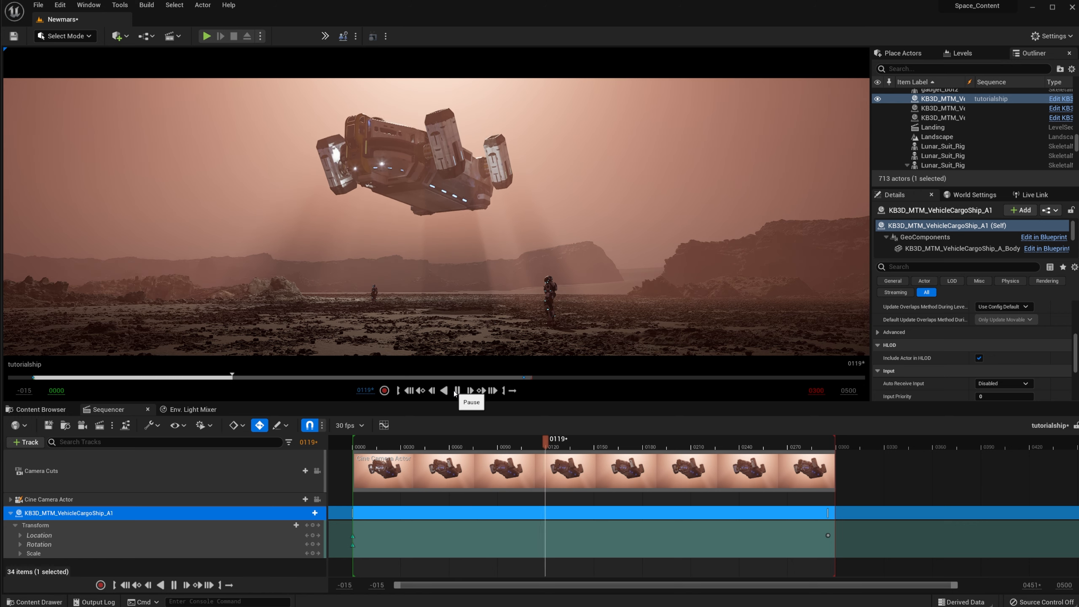
{"action": "left_click", "coordinate": [457, 391]}
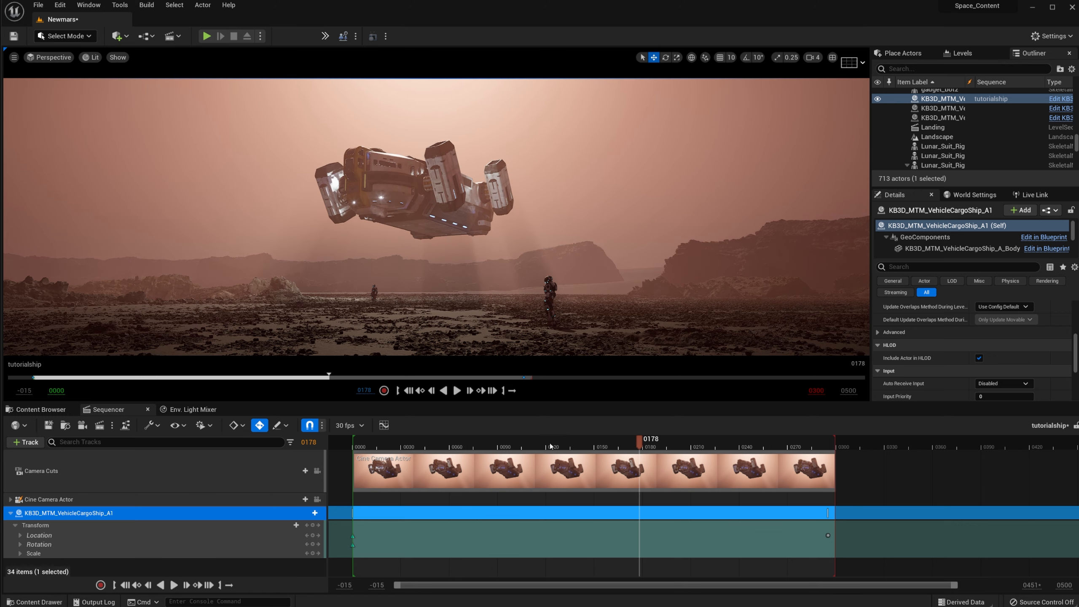
{"action": "left_click", "coordinate": [827, 536]}
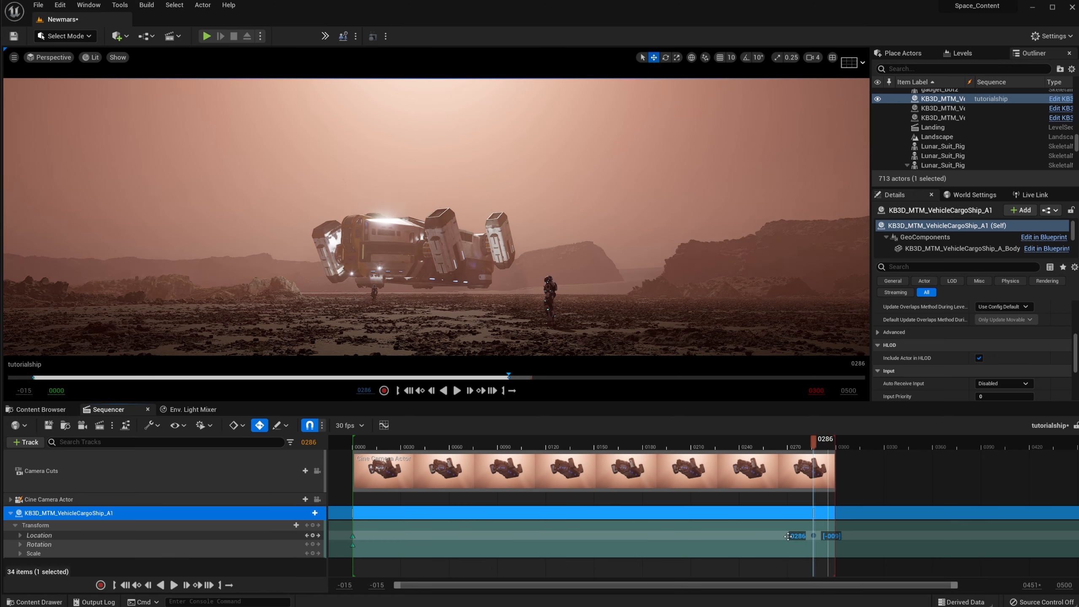
{"action": "left_click_drag", "start_coordinate": [706, 533], "coordinate": [701, 534]}
{"action": "left_click_drag", "start_coordinate": [367, 444], "coordinate": [348, 444]}
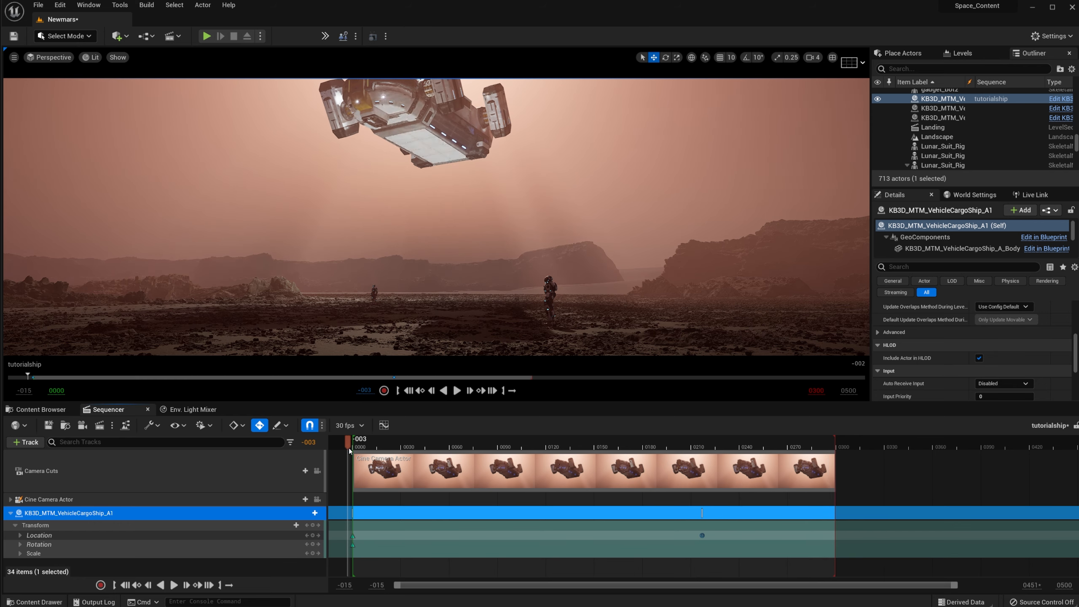
{"action": "left_click", "coordinate": [453, 394]}
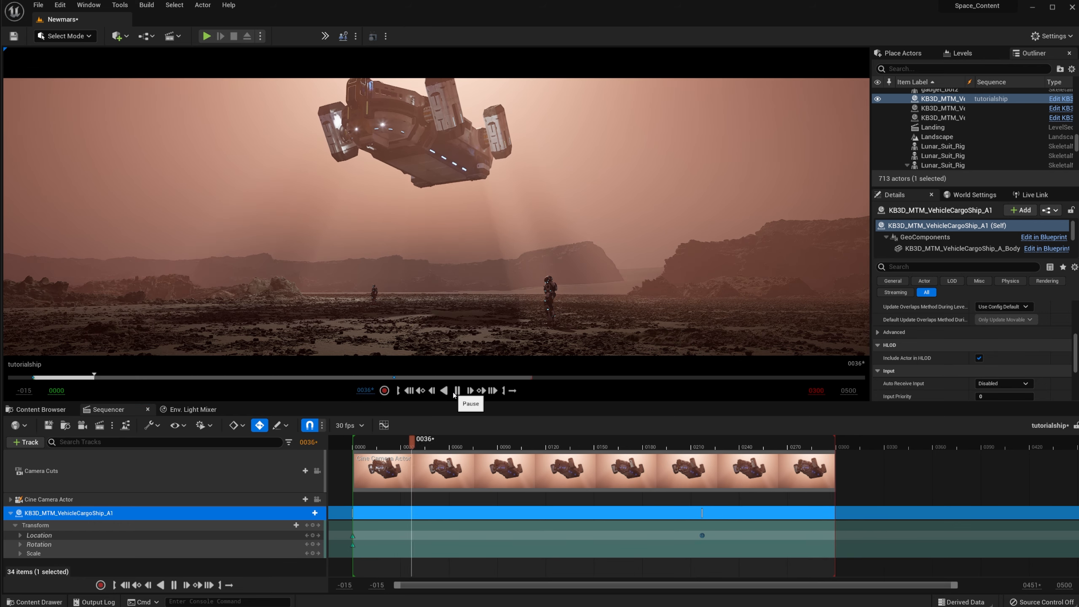
{"action": "left_click", "coordinate": [454, 394]}
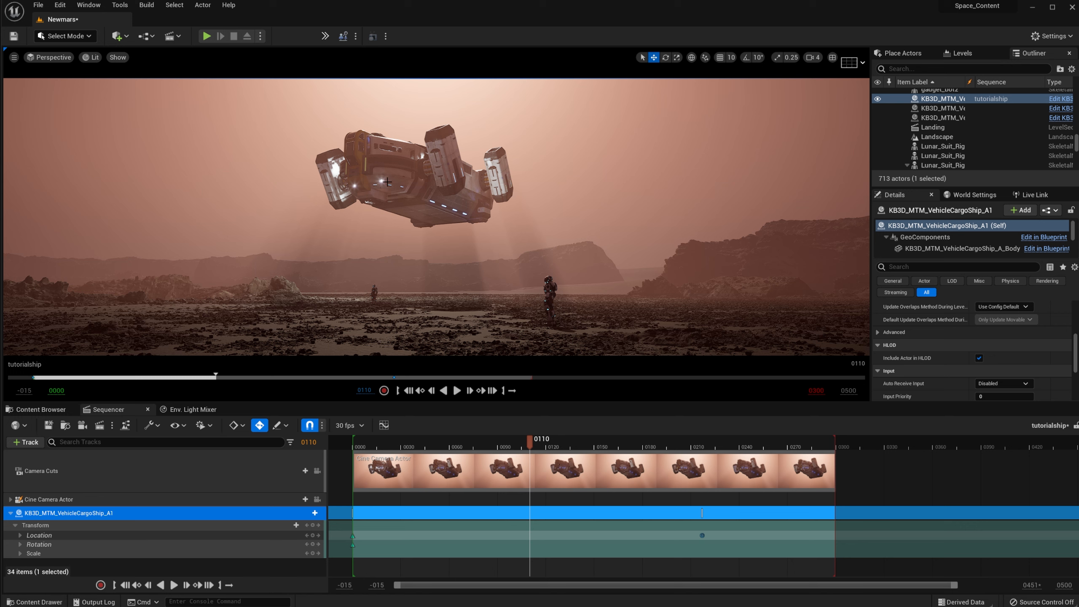
{"action": "left_click_drag", "start_coordinate": [530, 448], "coordinate": [364, 465]}
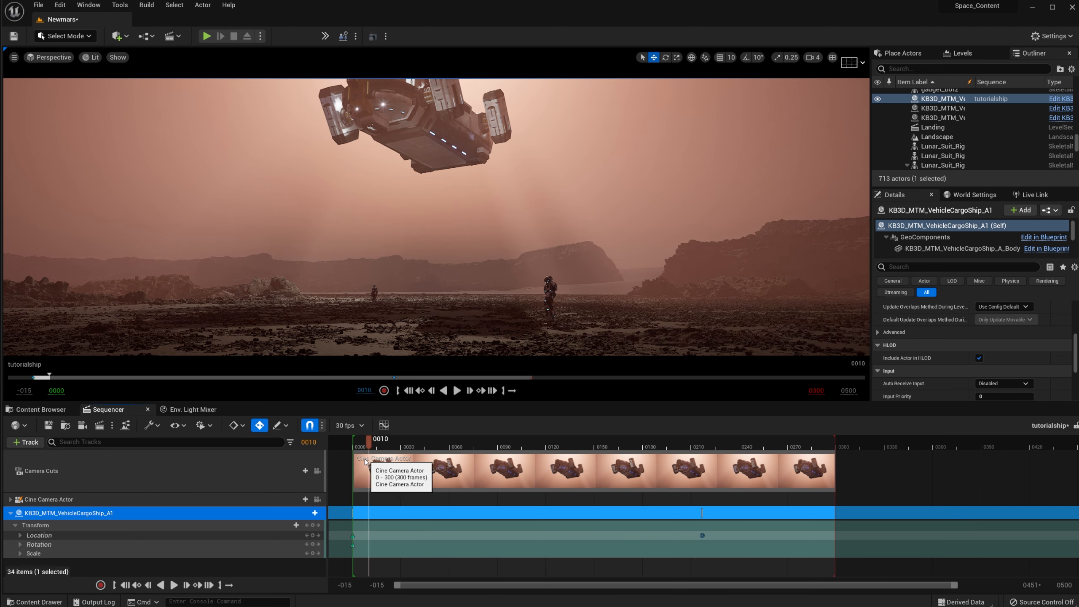
{"action": "left_click", "coordinate": [353, 536]}
{"action": "mouse_move", "coordinate": [355, 434]}
{"action": "left_mouse_down"}
{"action": "mouse_move", "coordinate": [410, 443]}
{"action": "mouse_move", "coordinate": [357, 451]}
{"action": "left_mouse_up"}
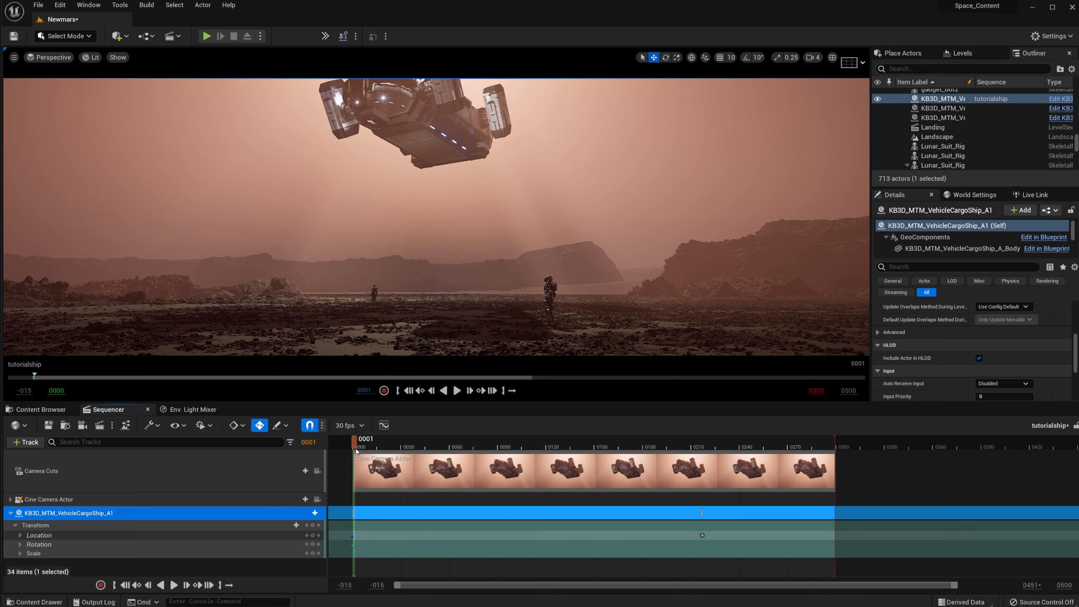
Step: Look through the Cine Camera Actor and scrub to the ship's landing key
{"action": "right_click", "coordinate": [105, 195]}
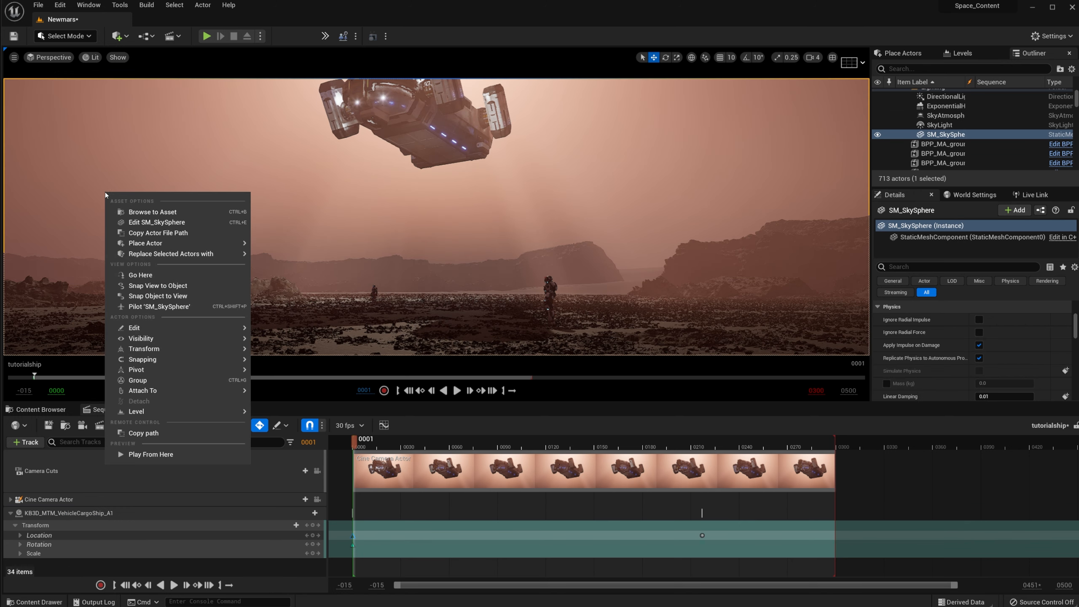
{"action": "left_click", "coordinate": [58, 62]}
{"action": "left_click", "coordinate": [101, 220]}
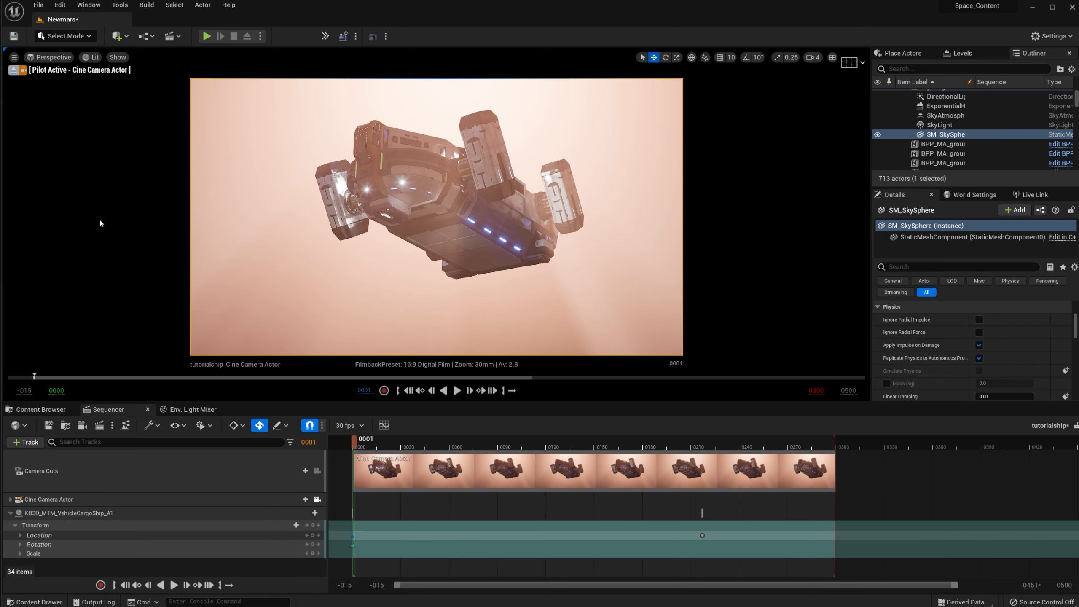
{"action": "left_click_drag", "start_coordinate": [356, 444], "coordinate": [702, 448]}
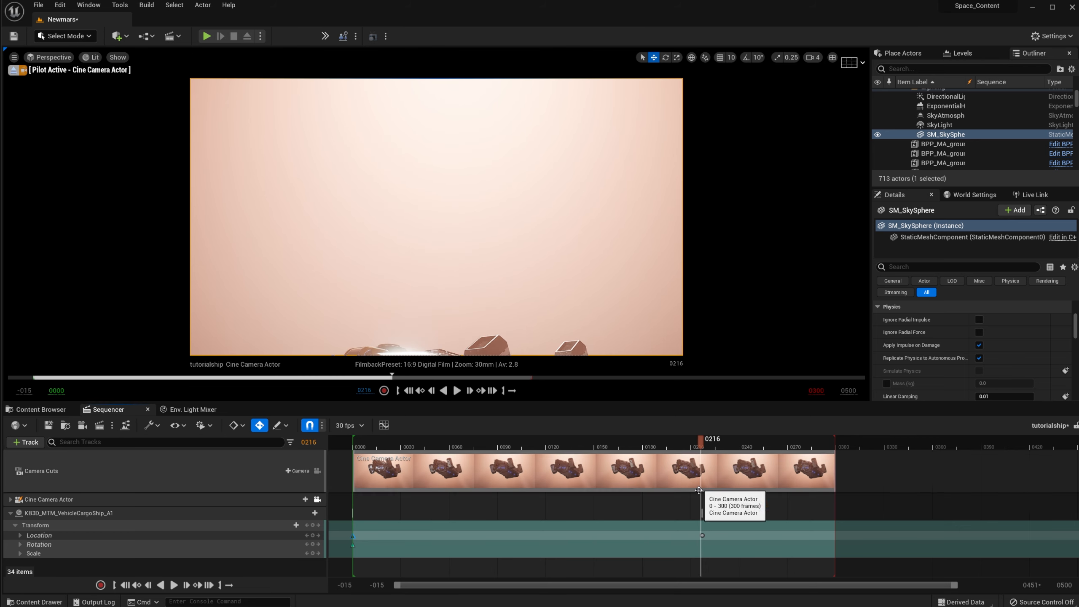
{"action": "left_click", "coordinate": [703, 536]}
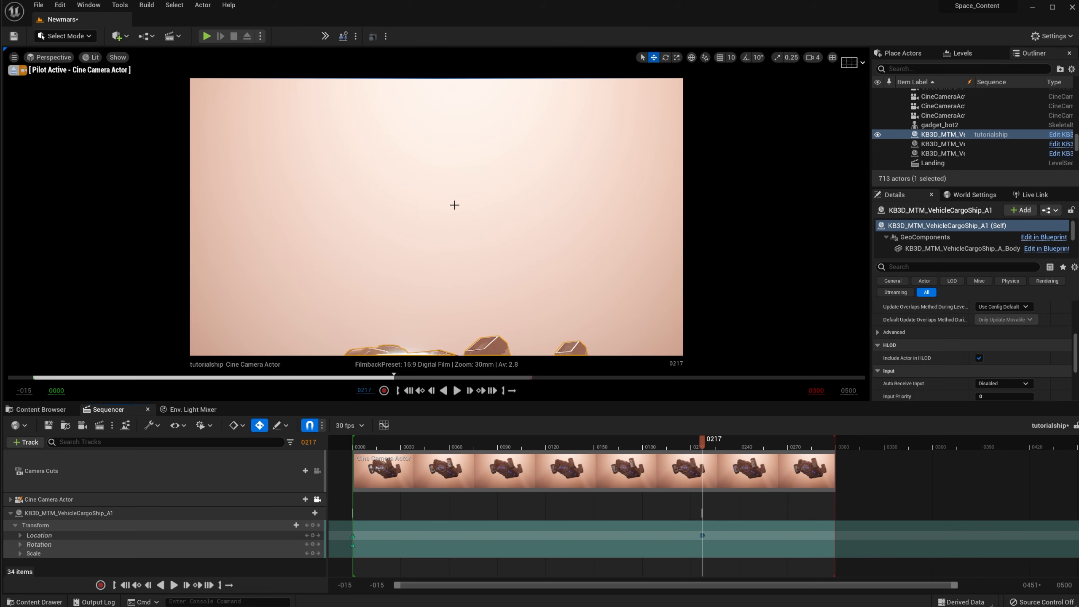
Step: Jump to frame 0 and expand the camera's Location, Rotation and Scale channels
{"action": "left_click", "coordinate": [11, 500]}
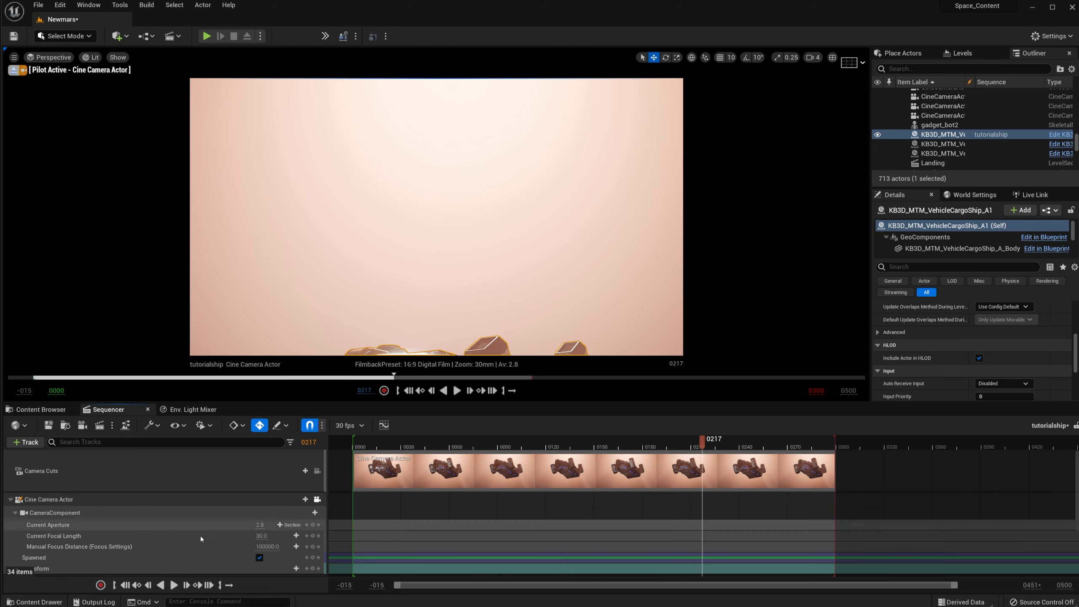
{"action": "left_click", "coordinate": [364, 391]}
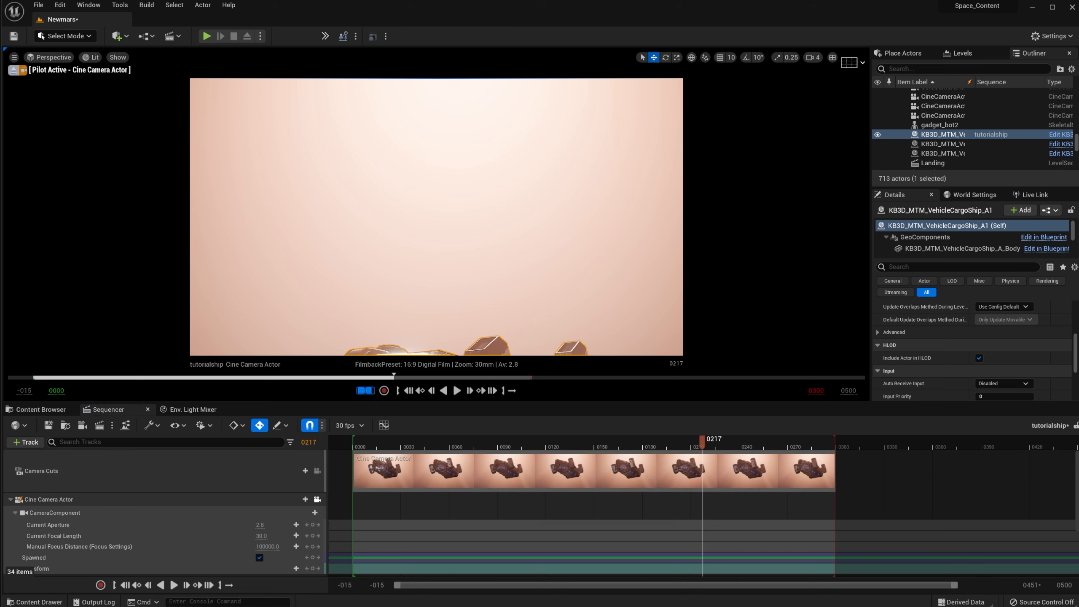
{"action": "type", "text": "0"}
{"action": "key", "text": "Return"}
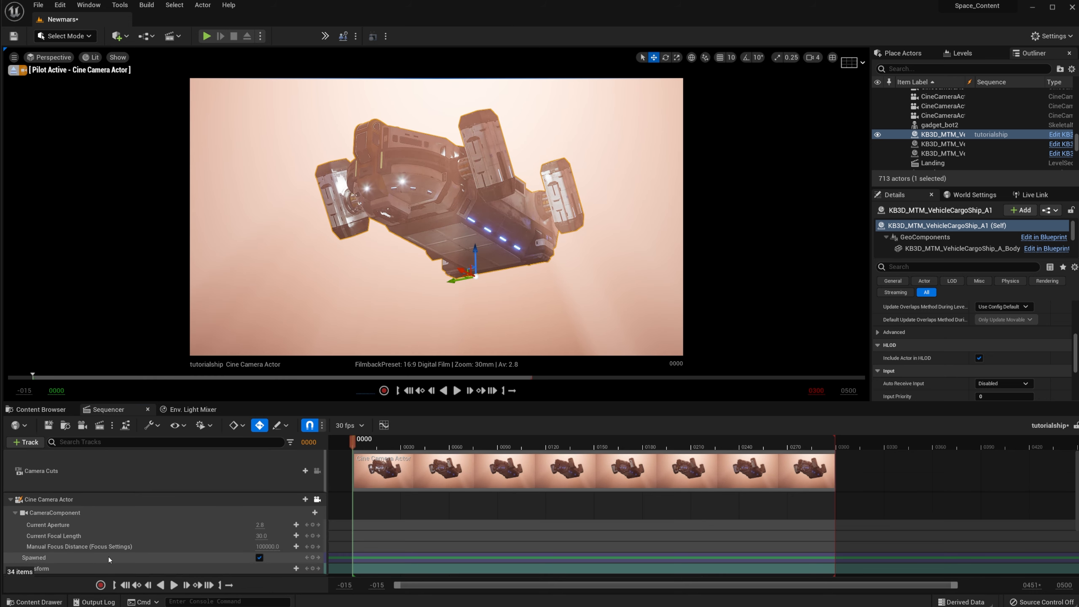
{"action": "scroll", "coordinate": [95, 537], "scroll_direction": "down", "scroll_amount": 2}
{"action": "left_click", "coordinate": [15, 539]}
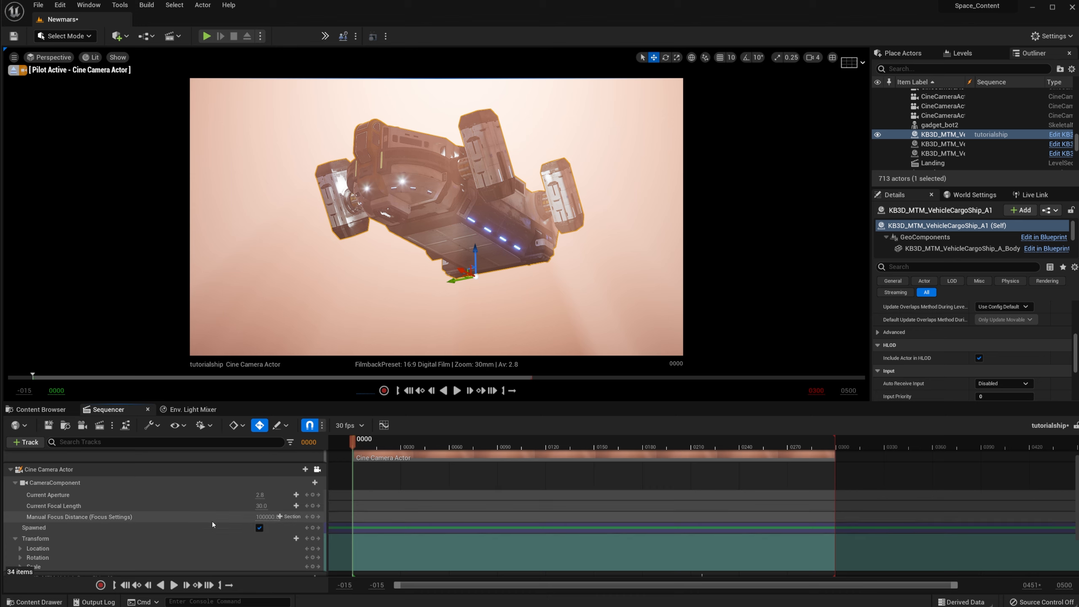
{"action": "scroll", "coordinate": [213, 522], "scroll_direction": "down", "scroll_amount": 1}
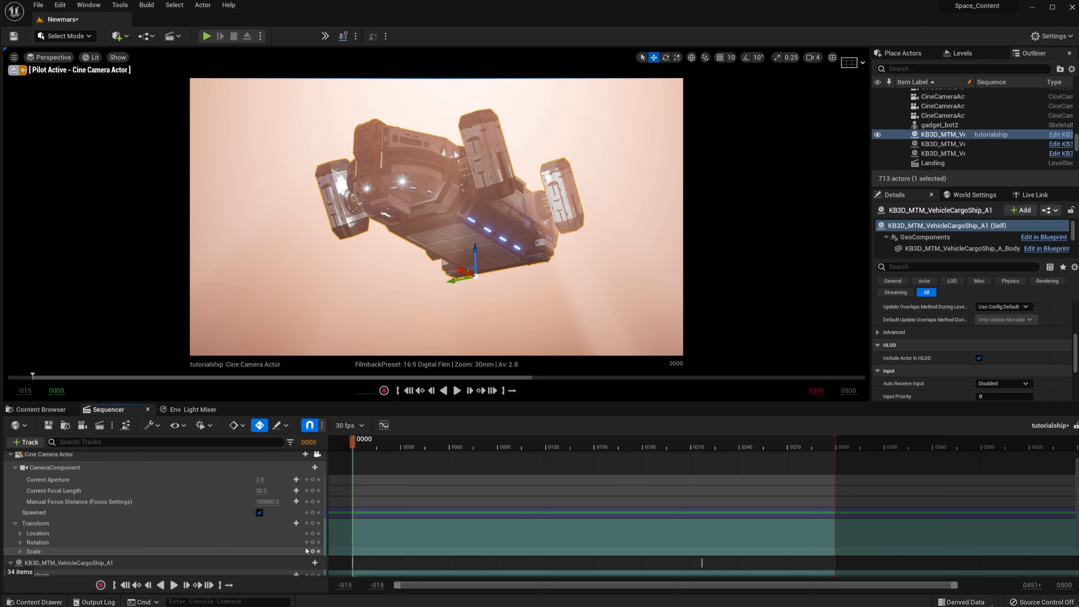
Step: Key the camera's location at frame 0, then tilt it onto the landing site at frame 217
{"action": "left_click", "coordinate": [313, 533]}
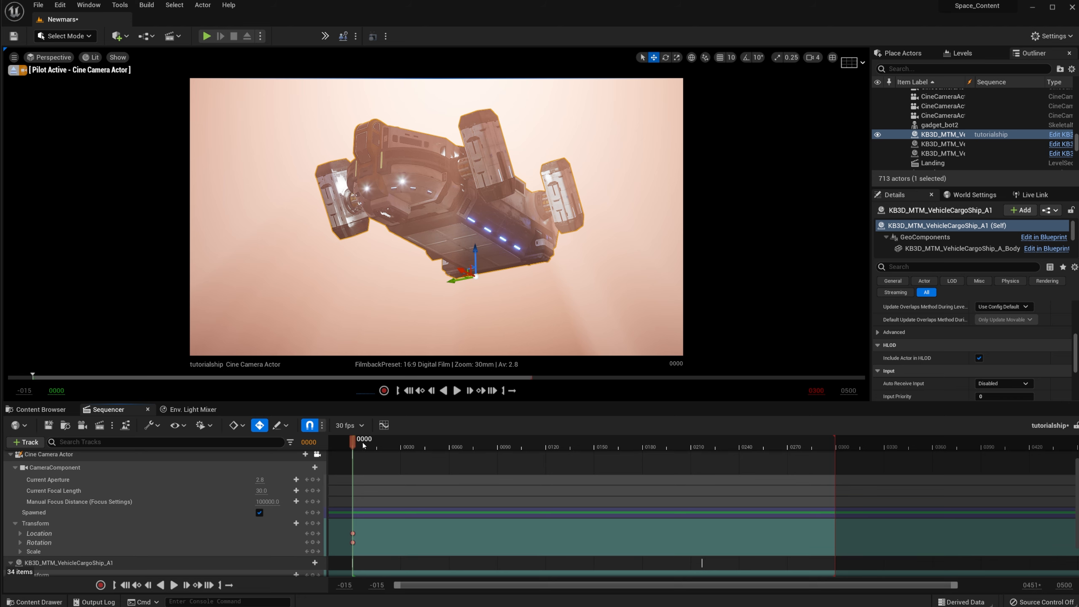
{"action": "left_click_drag", "start_coordinate": [397, 446], "coordinate": [585, 446]}
{"action": "scroll", "coordinate": [629, 502], "scroll_direction": "down", "scroll_amount": 3}
{"action": "left_click", "coordinate": [702, 540]}
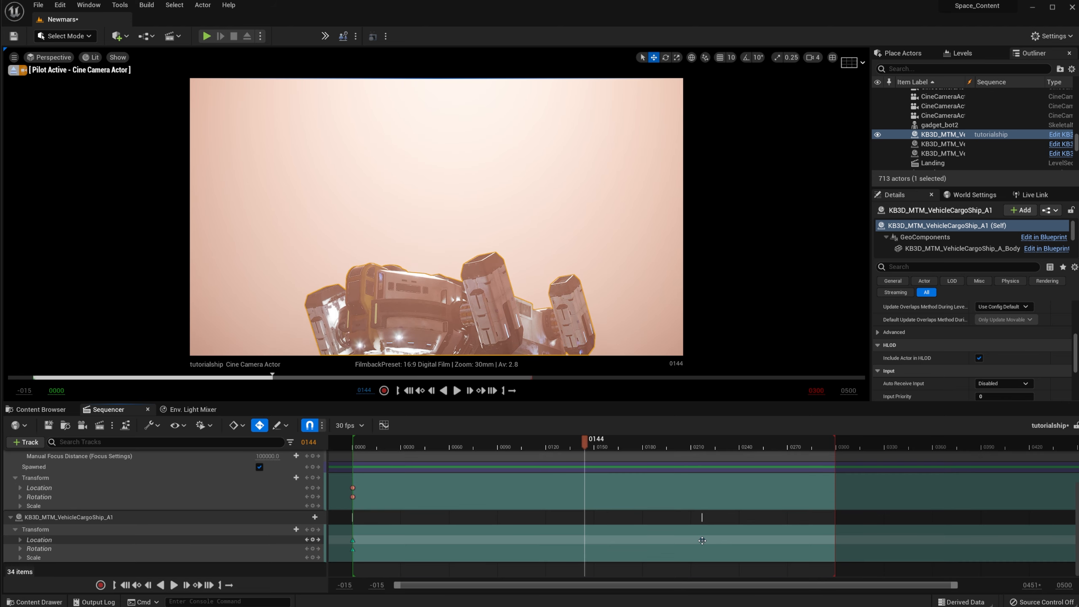
{"action": "right_click_drag", "start_coordinate": [506, 270], "coordinate": [511, 385]}
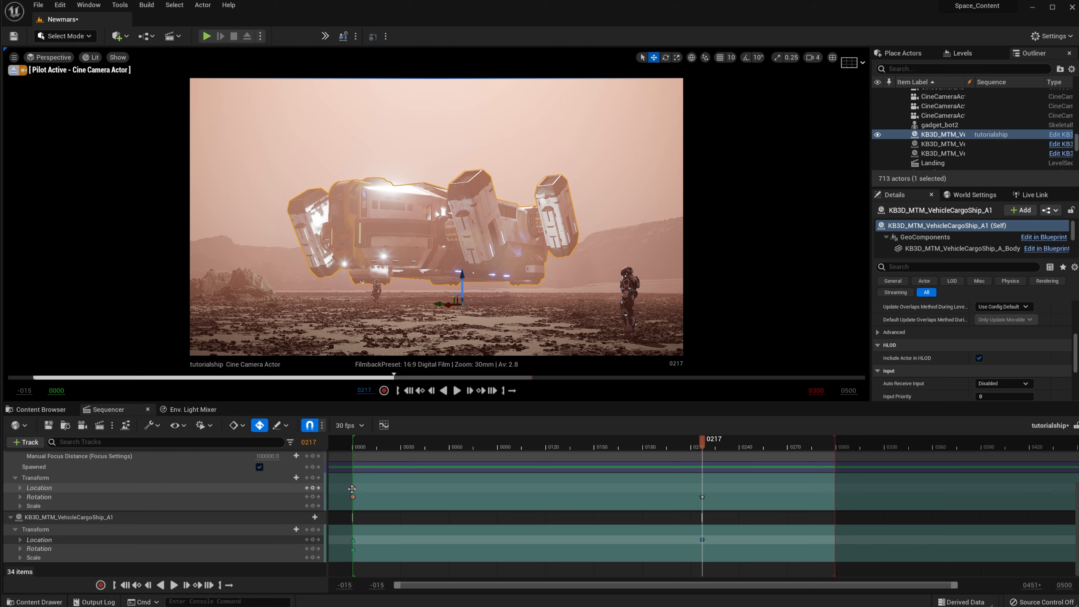
Step: Play and scrub through the camera move from the hovering ship to the landing
{"action": "left_click", "coordinate": [353, 488]}
{"action": "left_click", "coordinate": [456, 390]}
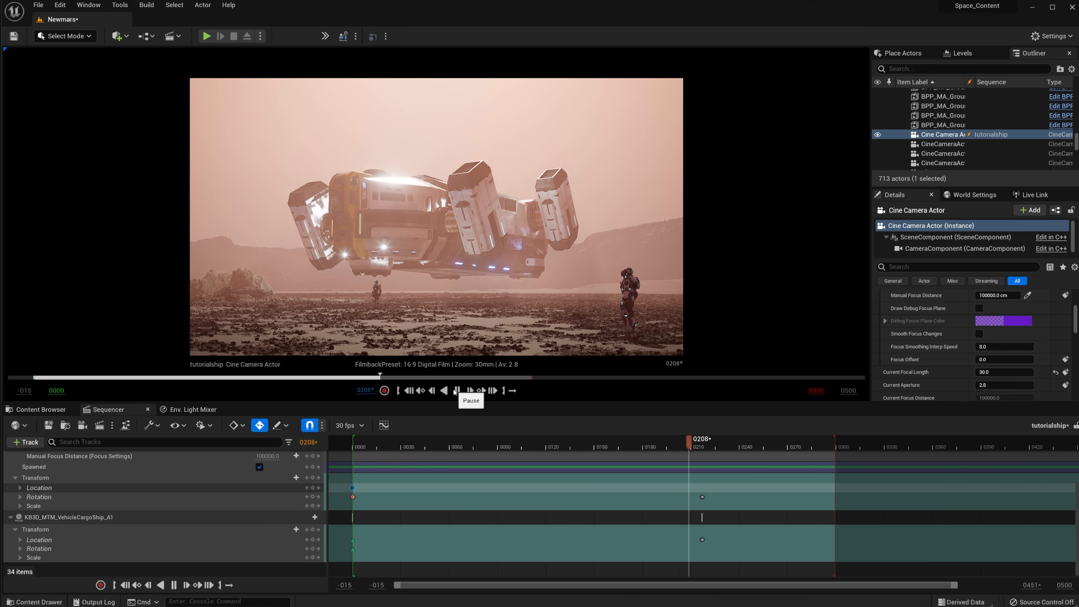
{"action": "left_click", "coordinate": [457, 390]}
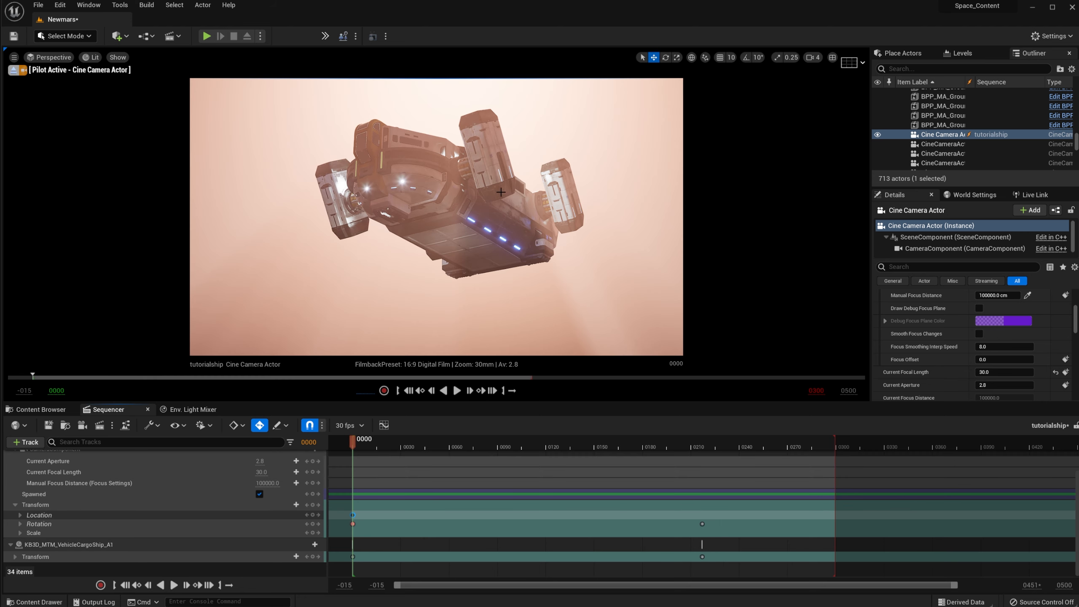
{"action": "left_click_drag", "start_coordinate": [356, 444], "coordinate": [355, 479]}
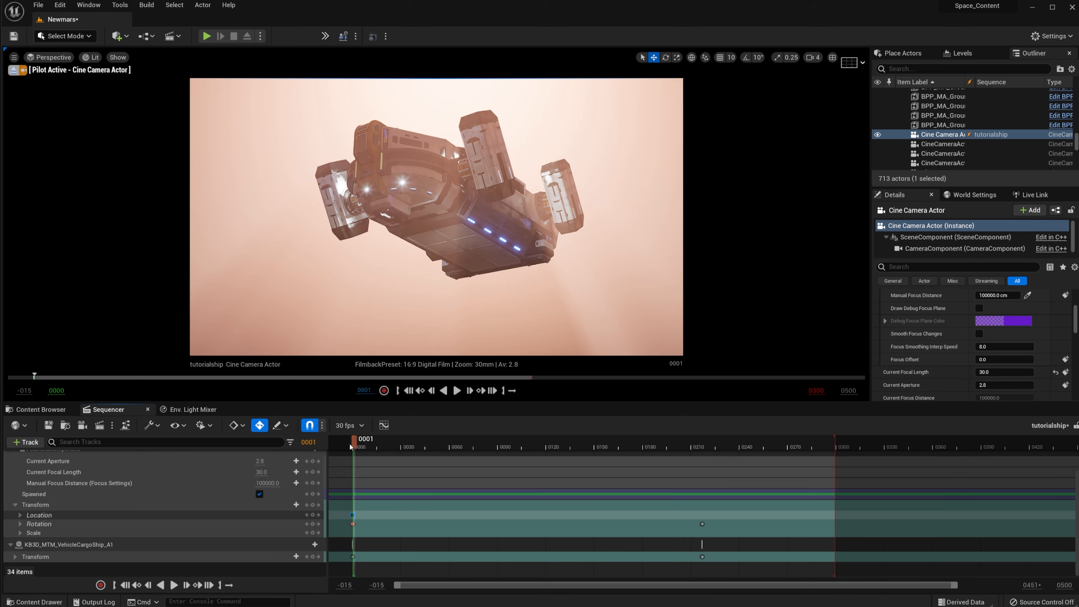
{"action": "left_click_drag", "start_coordinate": [351, 445], "coordinate": [617, 465]}
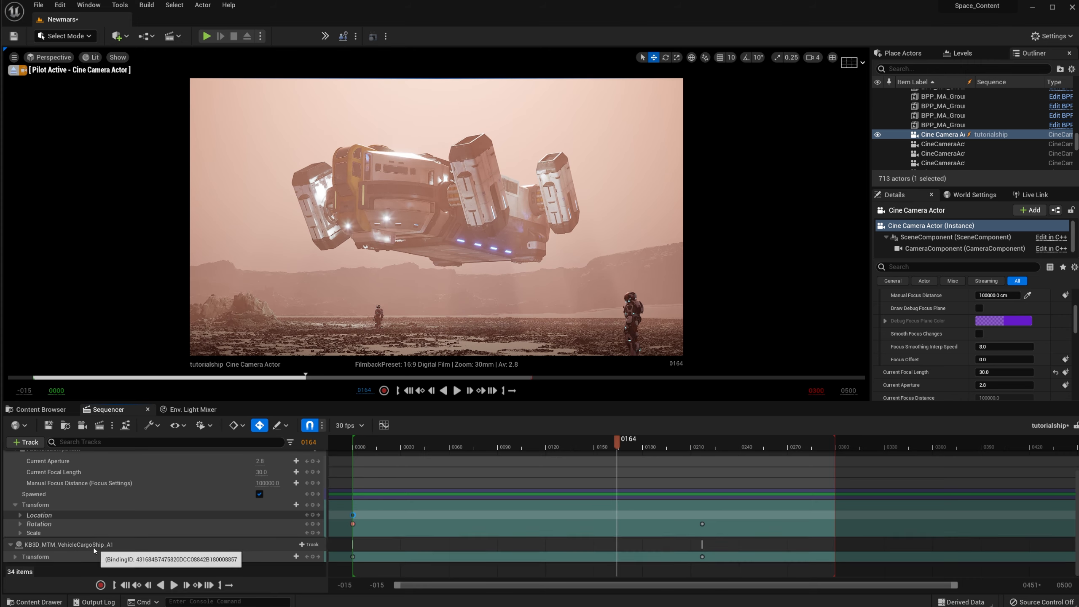
{"action": "left_click", "coordinate": [33, 545]}
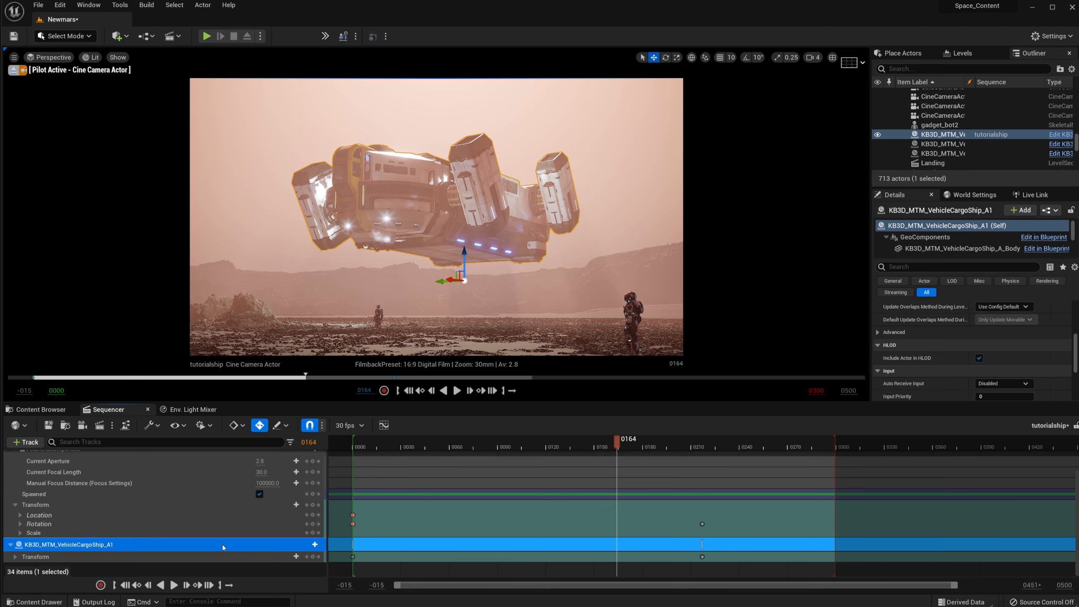
Step: Add LegsA, LegsB and LegsC component tracks under the cargo ship's row
{"action": "left_click", "coordinate": [310, 545]}
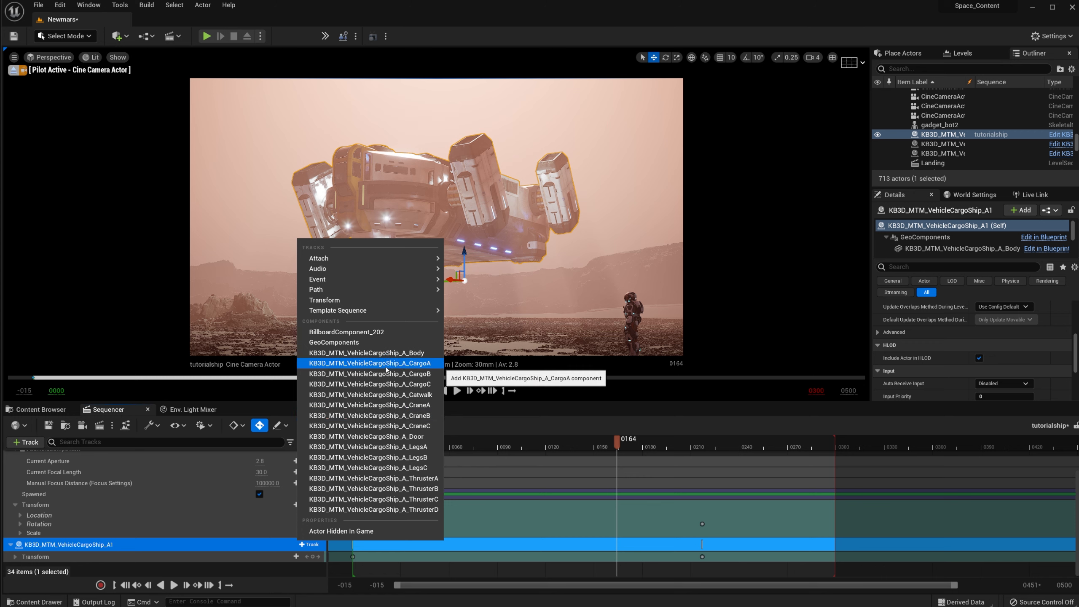
{"action": "left_click", "coordinate": [412, 448]}
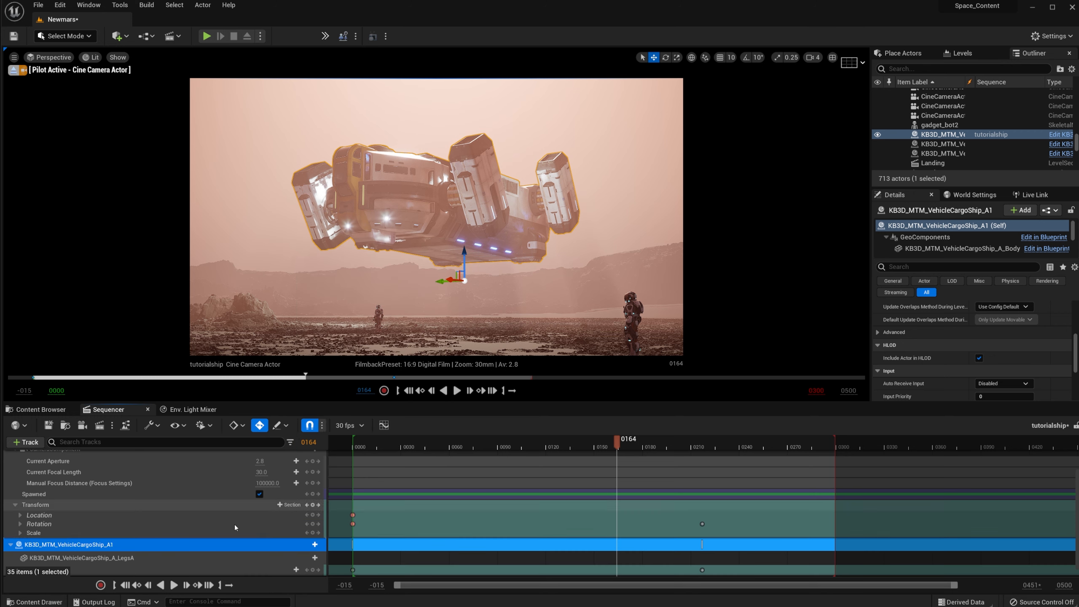
{"action": "left_click", "coordinate": [309, 544]}
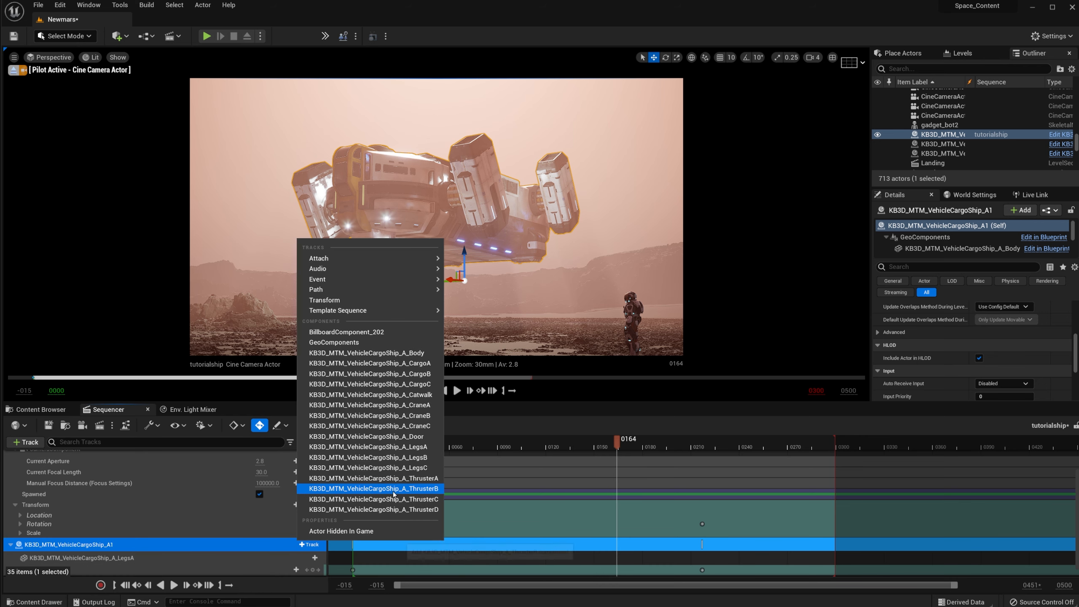
{"action": "left_click", "coordinate": [382, 457]}
{"action": "left_click", "coordinate": [313, 546]}
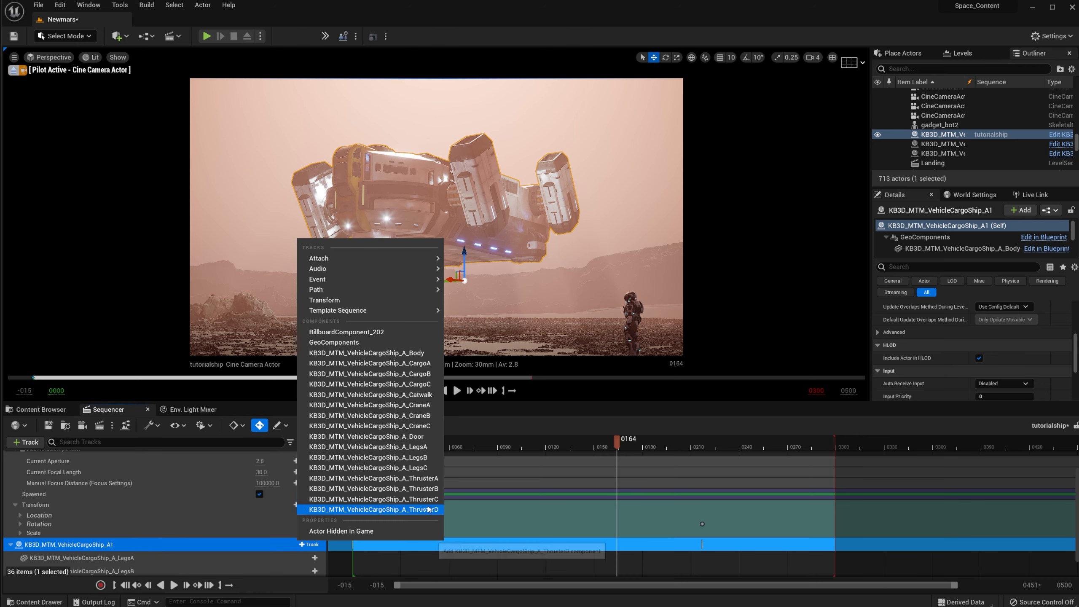
{"action": "left_click", "coordinate": [383, 468]}
{"action": "scroll", "coordinate": [287, 521], "scroll_direction": "down", "scroll_amount": 2}
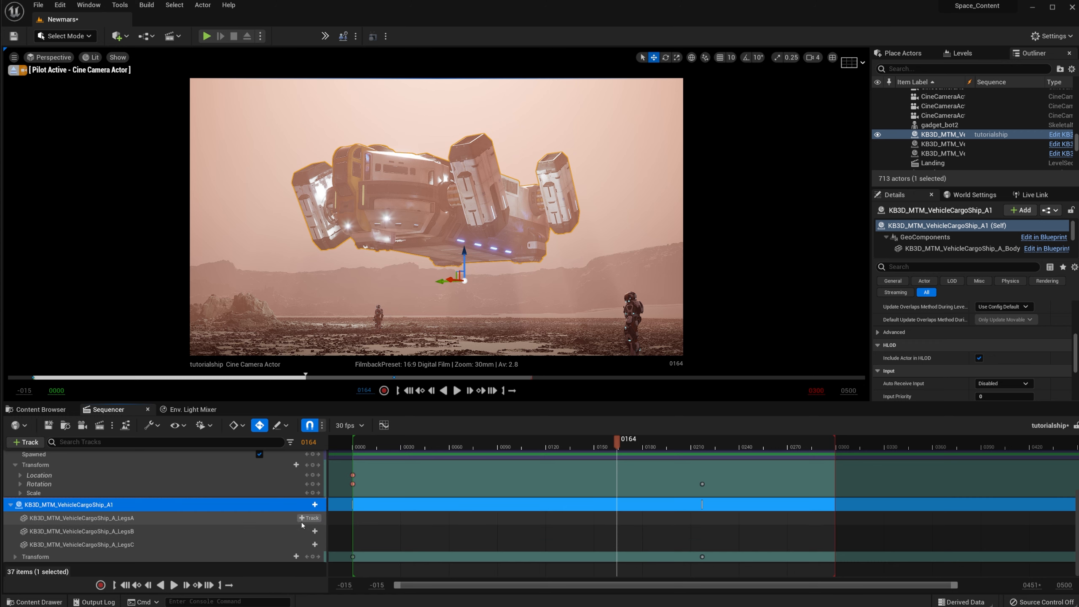
Step: Add Transform tracks to the LegsA, LegsB and LegsC components
{"action": "left_click", "coordinate": [307, 521]}
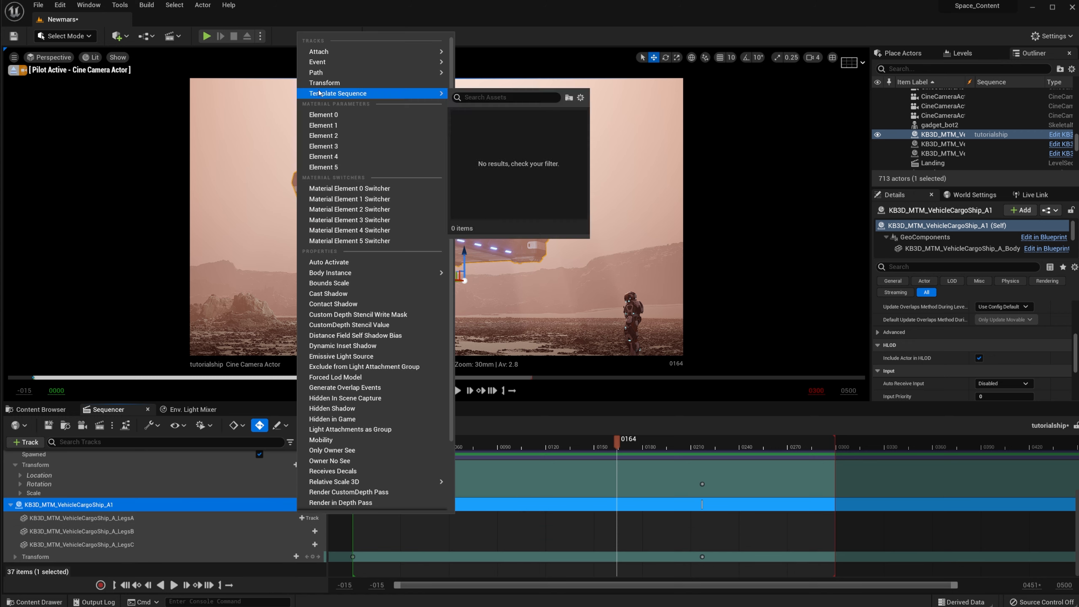
{"action": "left_click", "coordinate": [338, 84]}
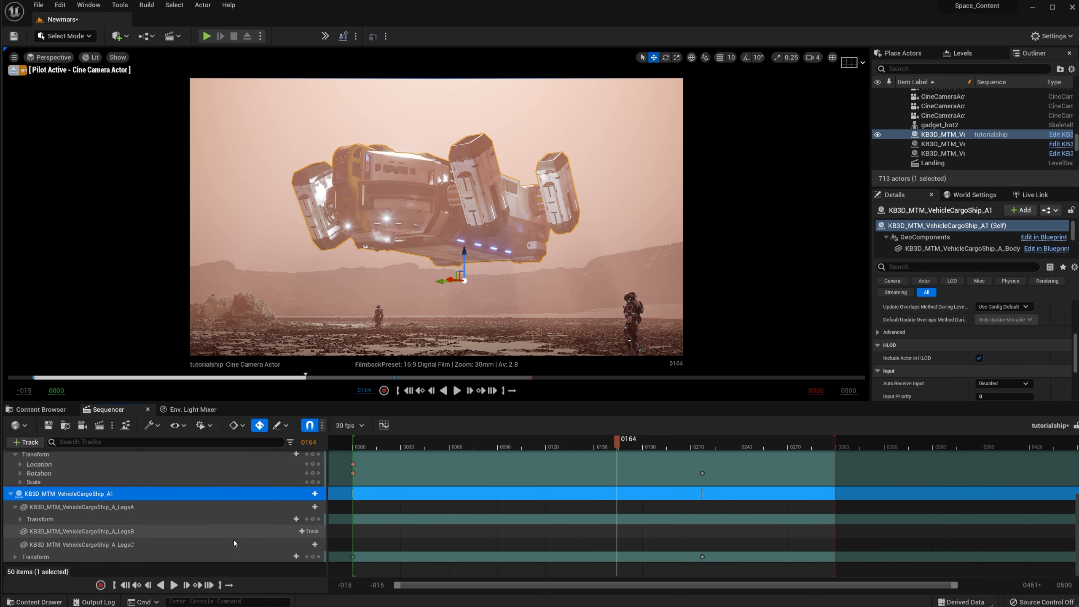
{"action": "left_click", "coordinate": [306, 533]}
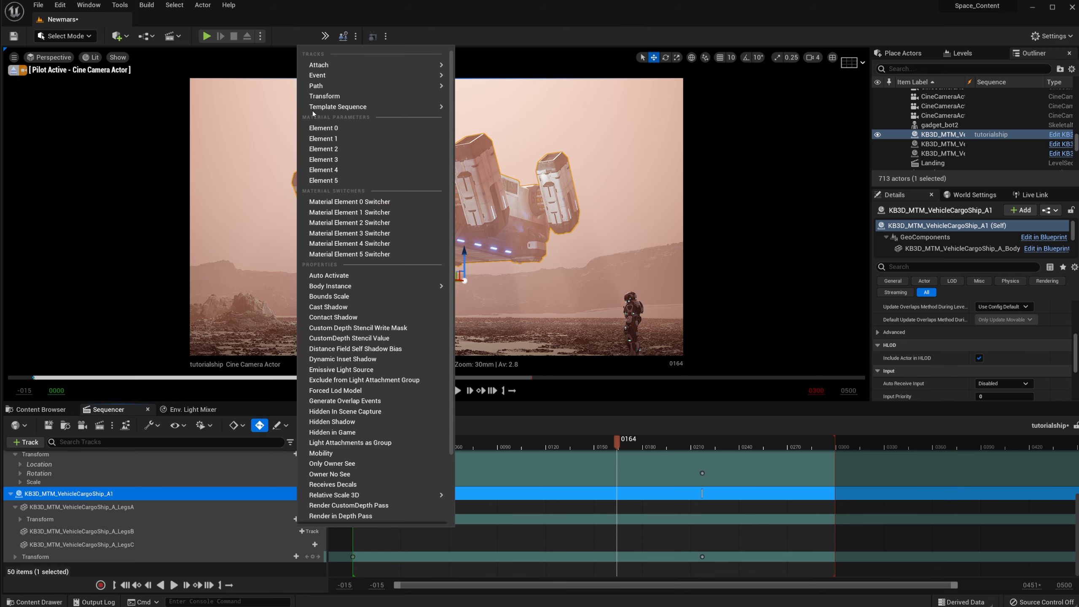
{"action": "left_click", "coordinate": [324, 96]}
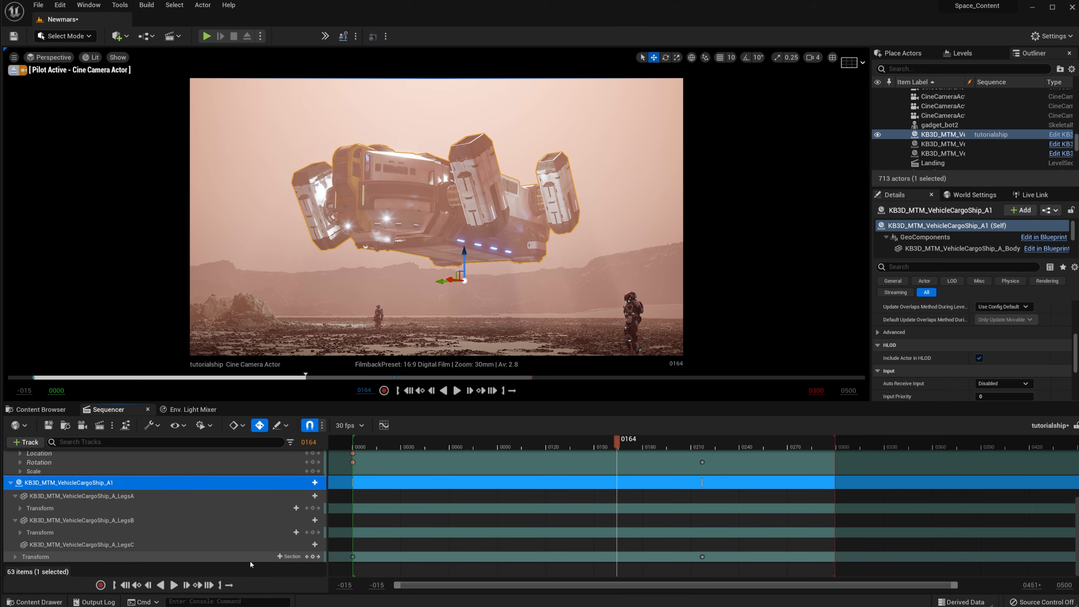
{"action": "left_click", "coordinate": [200, 543]}
{"action": "left_click", "coordinate": [309, 545]}
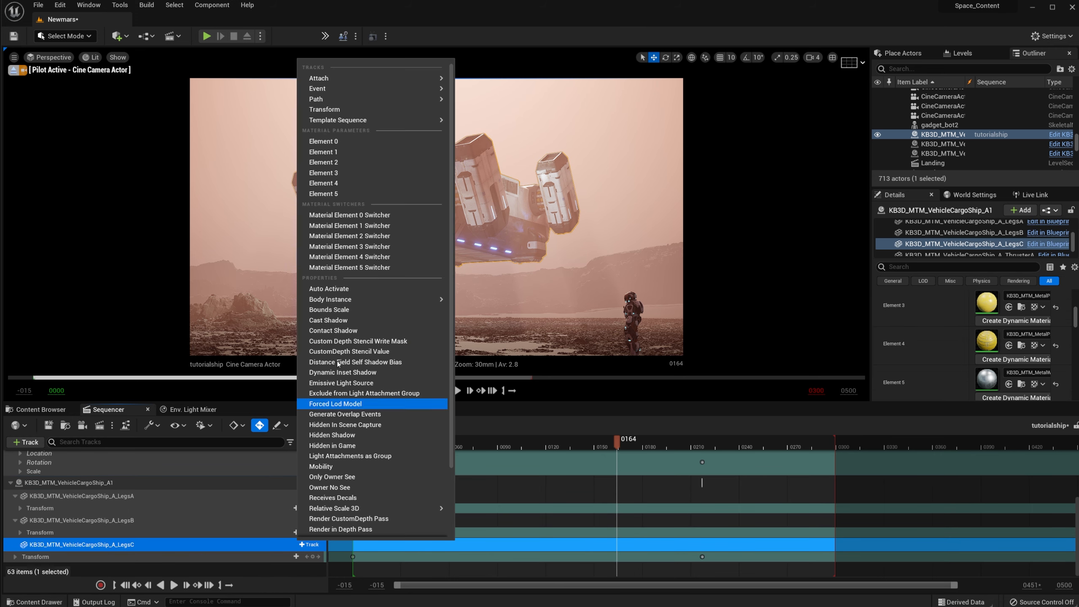
{"action": "left_click", "coordinate": [328, 110]}
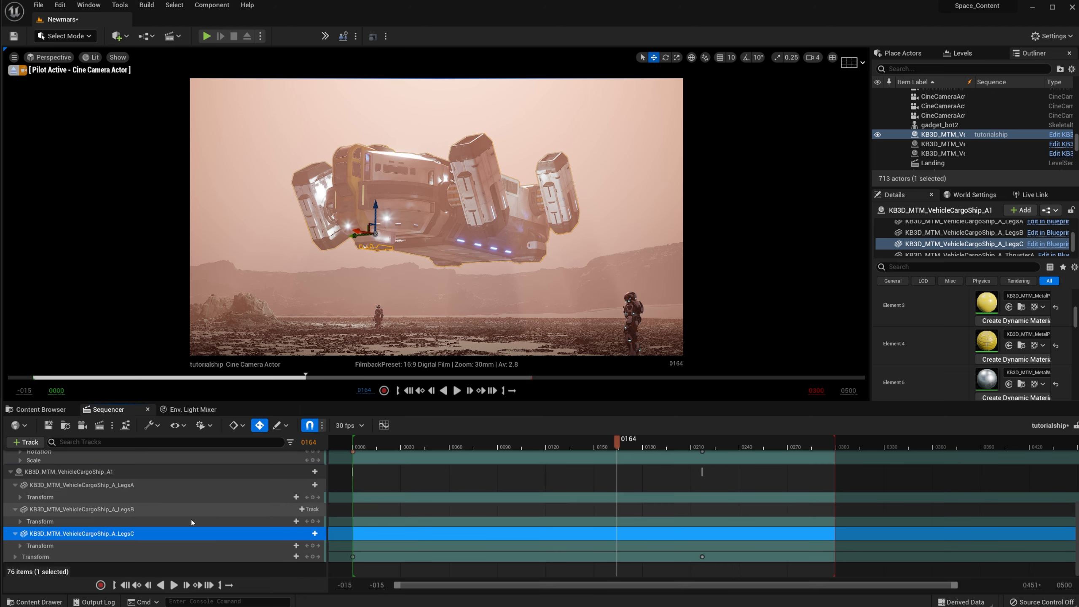
Step: Return to frame 0000 and key the LegsA and LegsC Transform tracks there
{"action": "left_click", "coordinate": [353, 557]}
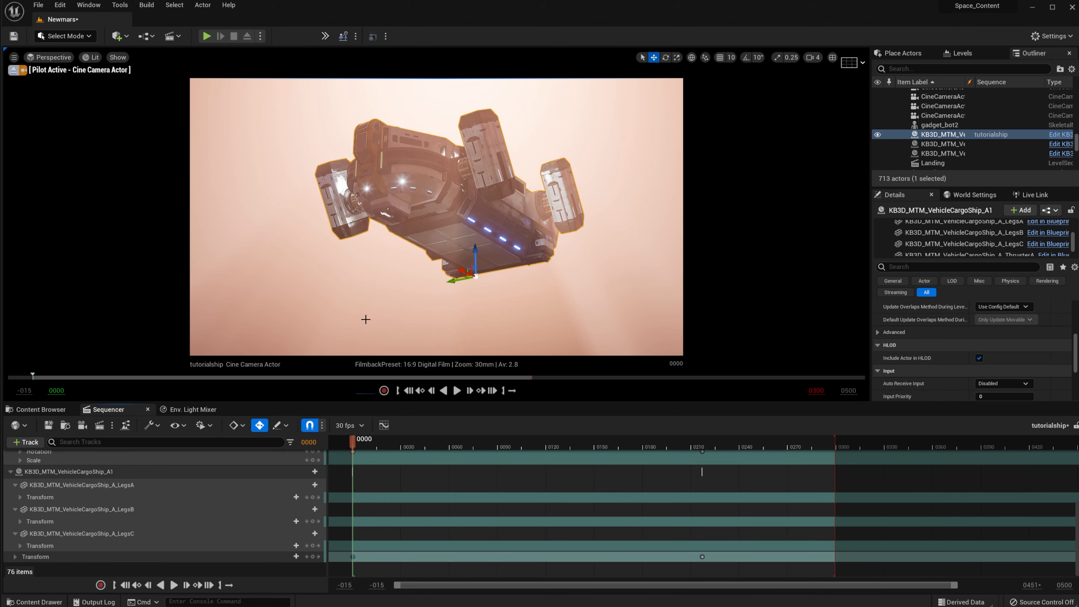
{"action": "left_click", "coordinate": [47, 498]}
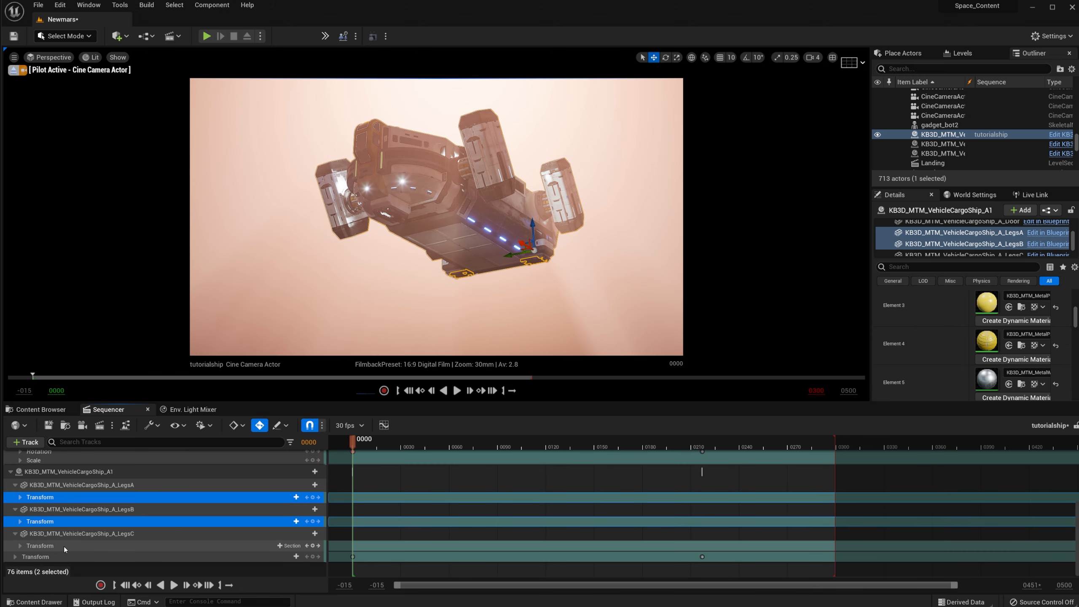
{"action": "left_click", "coordinate": [64, 546], "text": "ctrl"}
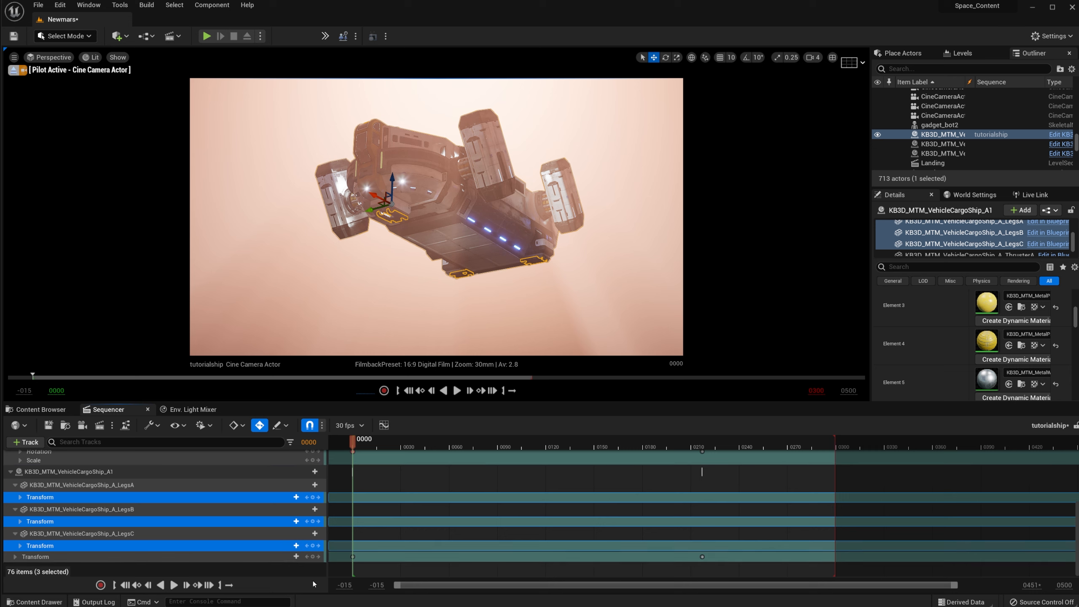
{"action": "left_click", "coordinate": [313, 546]}
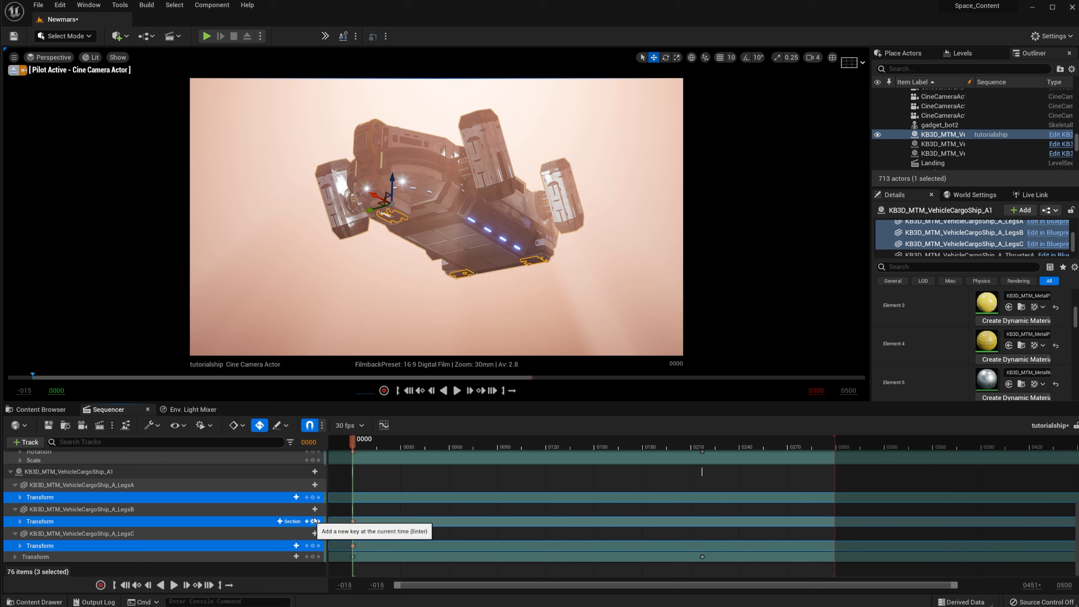
{"action": "left_click", "coordinate": [313, 497]}
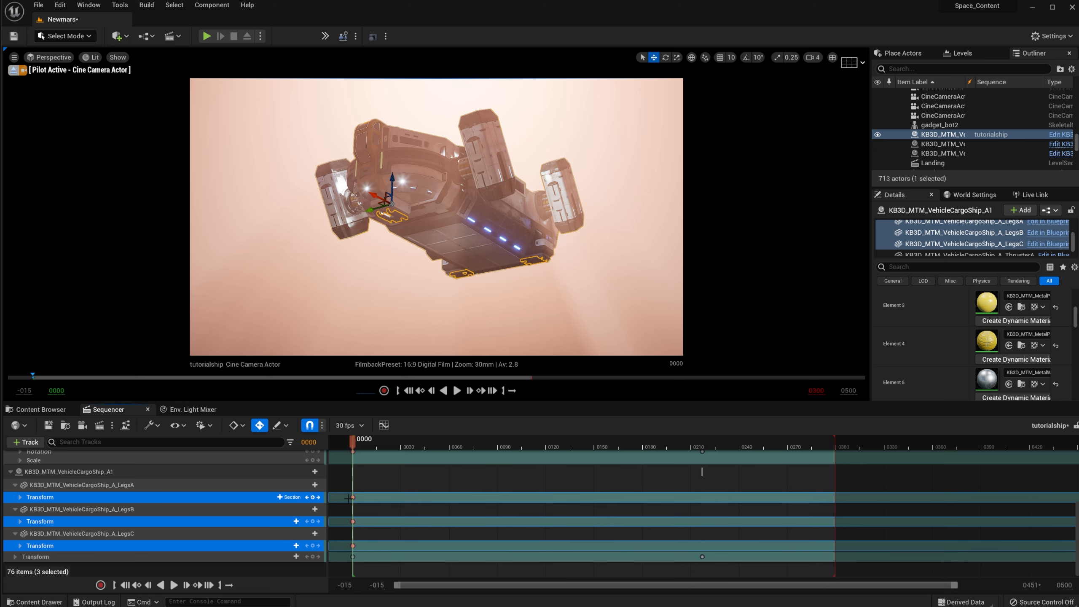
Step: Select the three frame-0000 leg keys, scrub toward touchdown, and set the gizmo to Local space
{"action": "left_click_drag", "start_coordinate": [345, 492], "coordinate": [365, 550]}
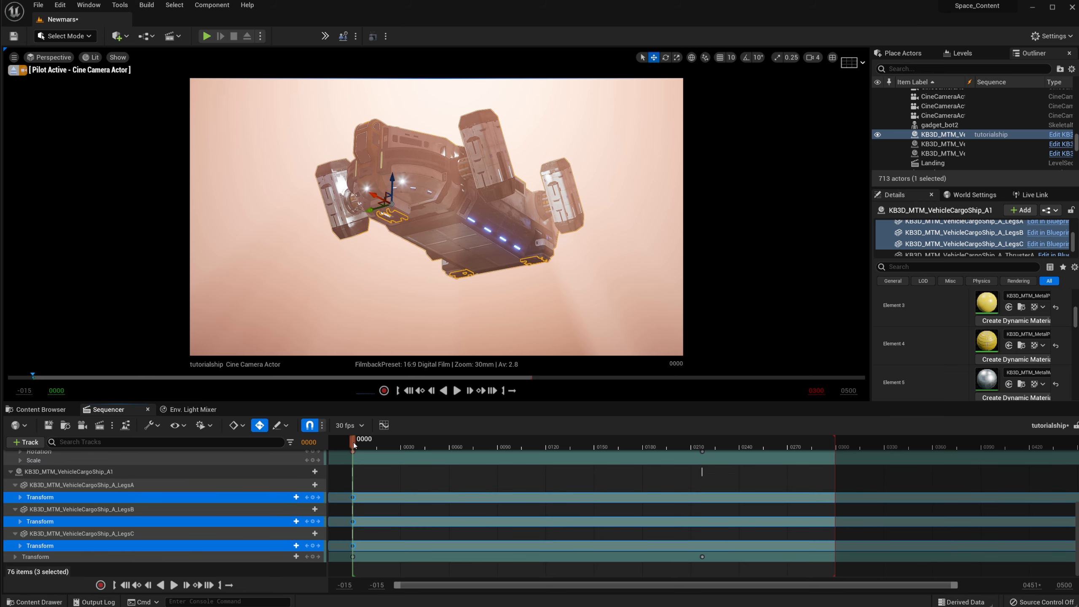
{"action": "left_click_drag", "start_coordinate": [354, 444], "coordinate": [553, 489]}
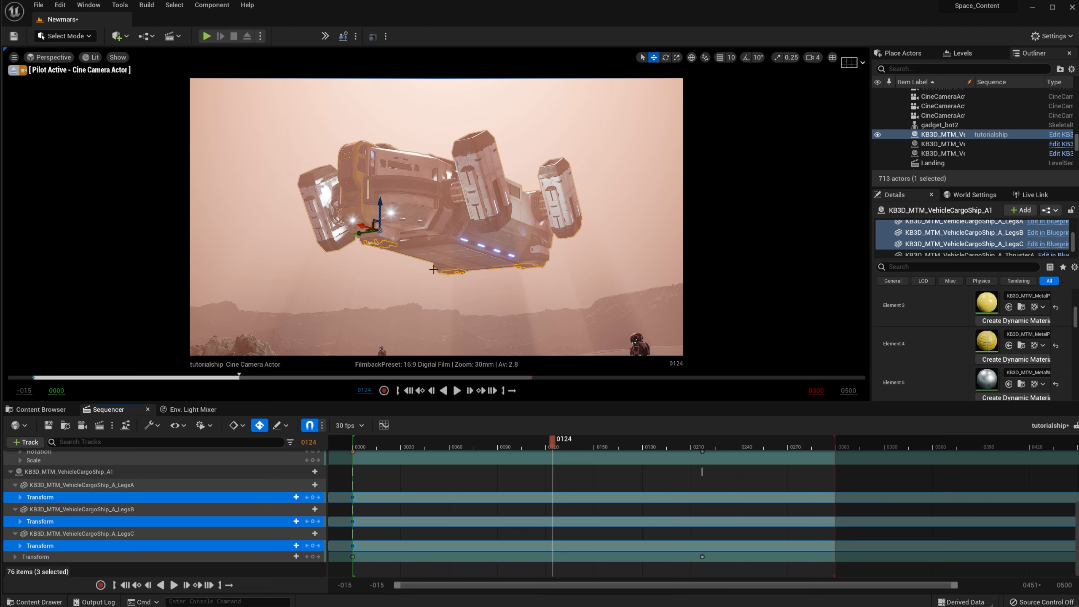
{"action": "left_click", "coordinate": [692, 58]}
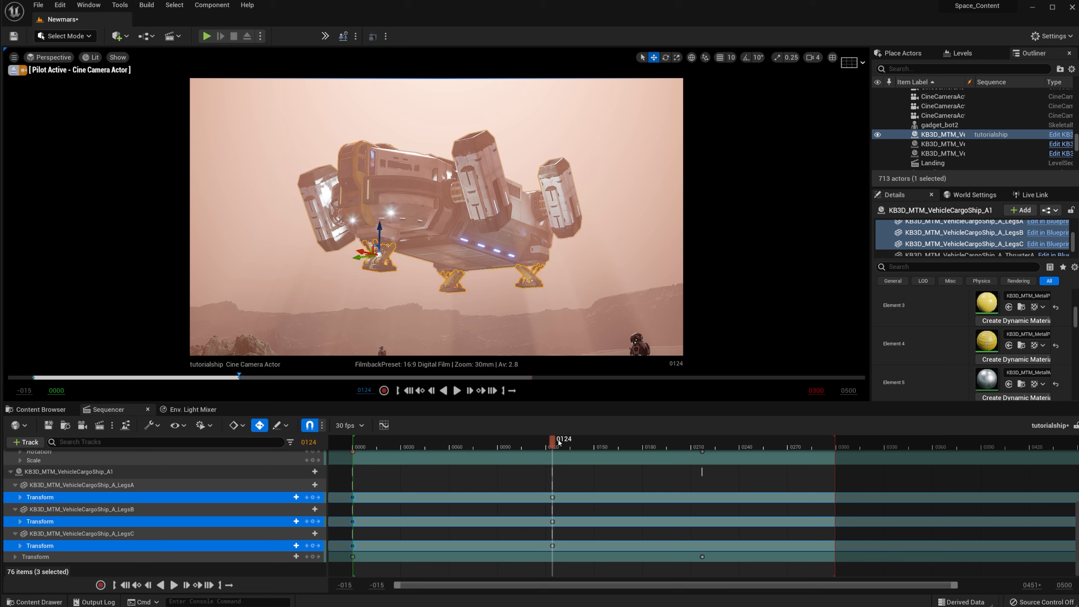
{"action": "left_click_drag", "start_coordinate": [559, 442], "coordinate": [630, 526]}
Step: Shift the extended-leg keys later to frame 0161, then check the legs at frame 0113
{"action": "left_click_drag", "start_coordinate": [535, 483], "coordinate": [559, 551]}
{"action": "left_click_drag", "start_coordinate": [552, 497], "coordinate": [636, 510]}
{"action": "left_click_drag", "start_coordinate": [604, 456], "coordinate": [534, 475]}
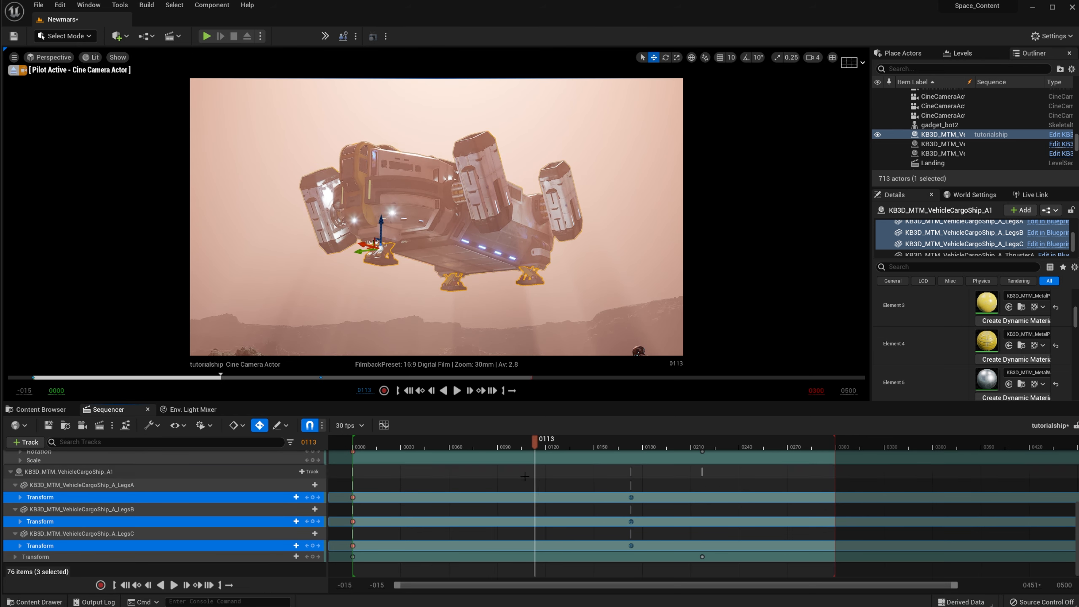
{"action": "left_click_drag", "start_coordinate": [336, 483], "coordinate": [348, 499]}
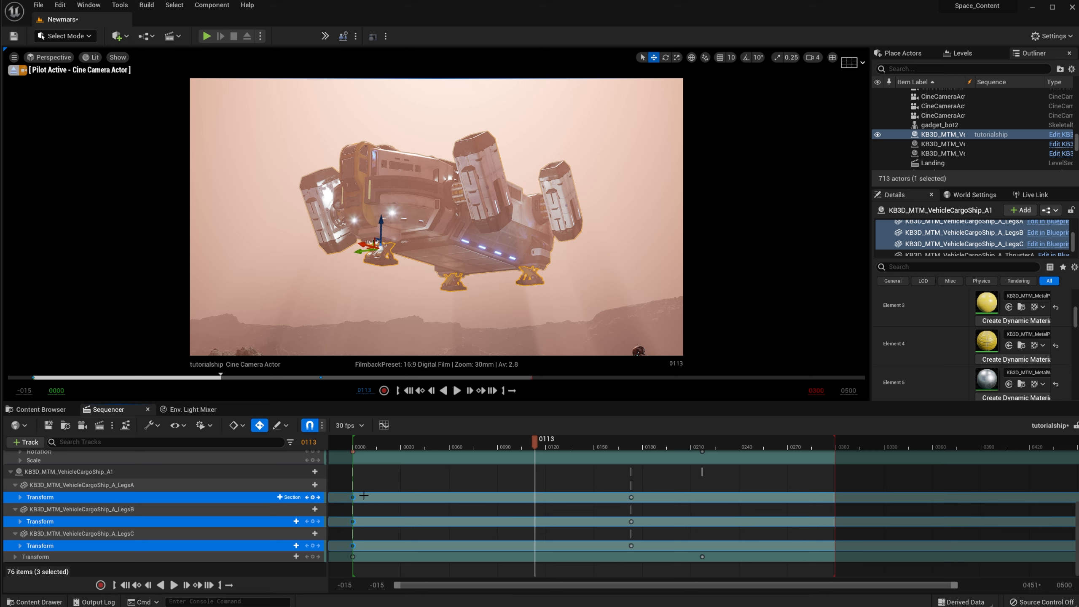
Step: Move the retracted-leg keys to about frame 0120 and preview the landing from frame 0107
{"action": "key", "text": "Up"}
{"action": "left_click_drag", "start_coordinate": [373, 499], "coordinate": [564, 500]}
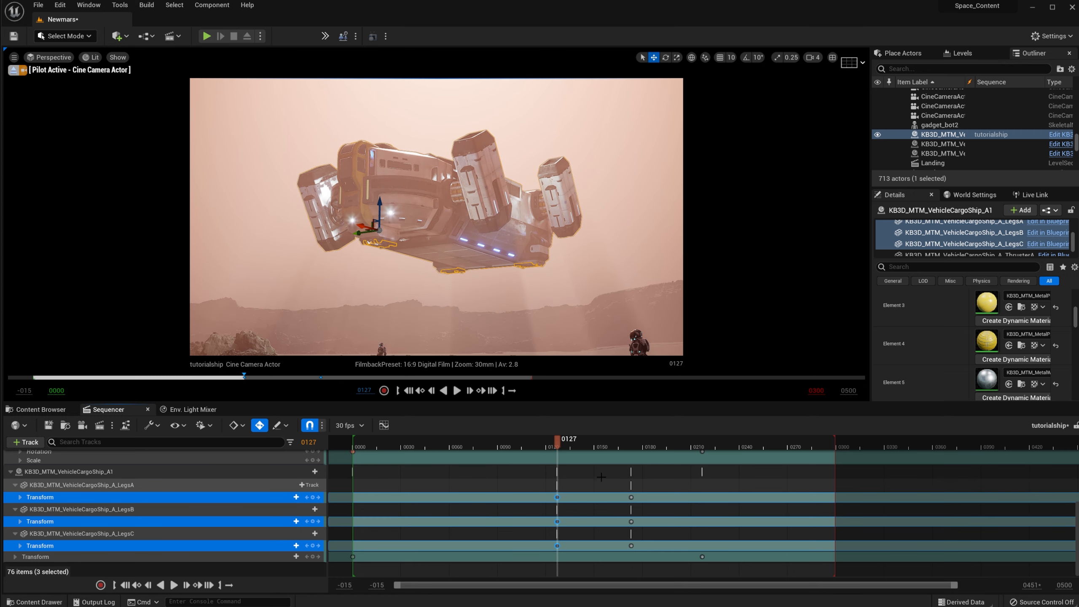
{"action": "left_click_drag", "start_coordinate": [562, 445], "coordinate": [525, 445]}
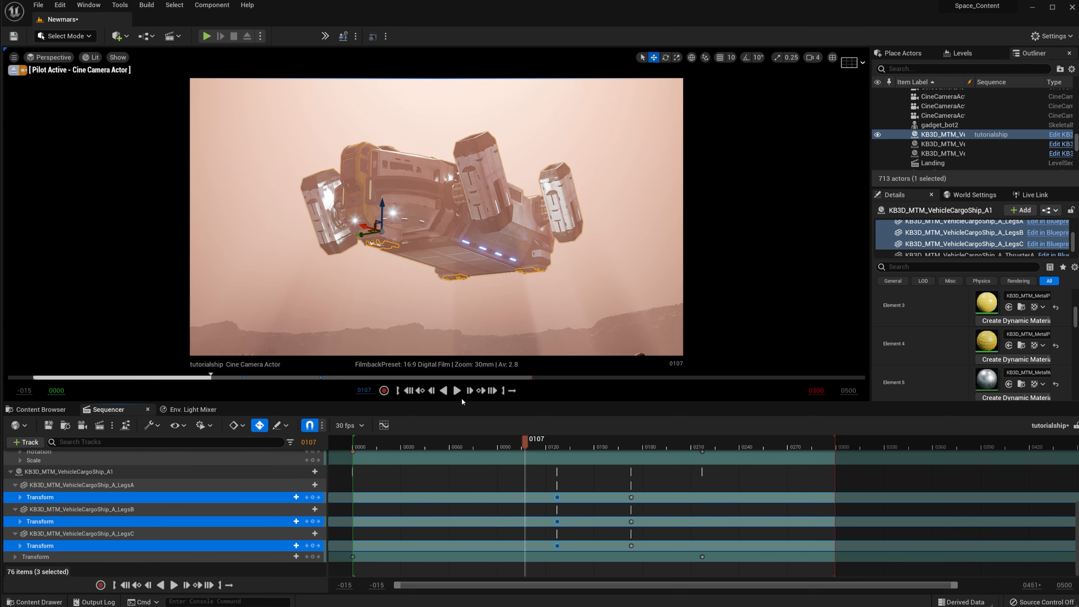
{"action": "left_click", "coordinate": [457, 391]}
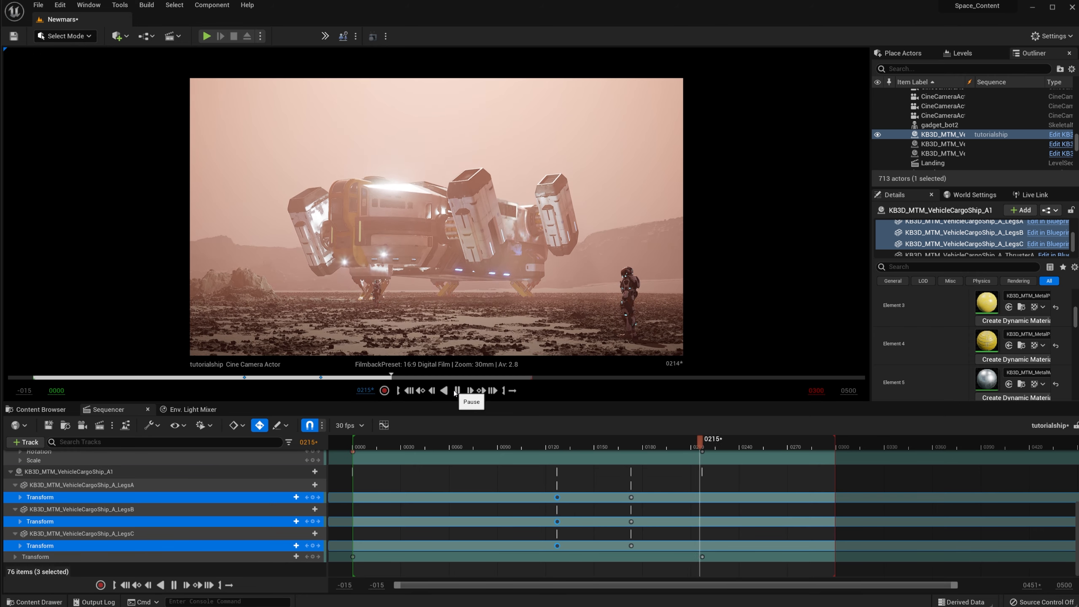
Step: Raise the cargo ship slightly at its frame-0217 landing key
{"action": "left_click", "coordinate": [456, 391]}
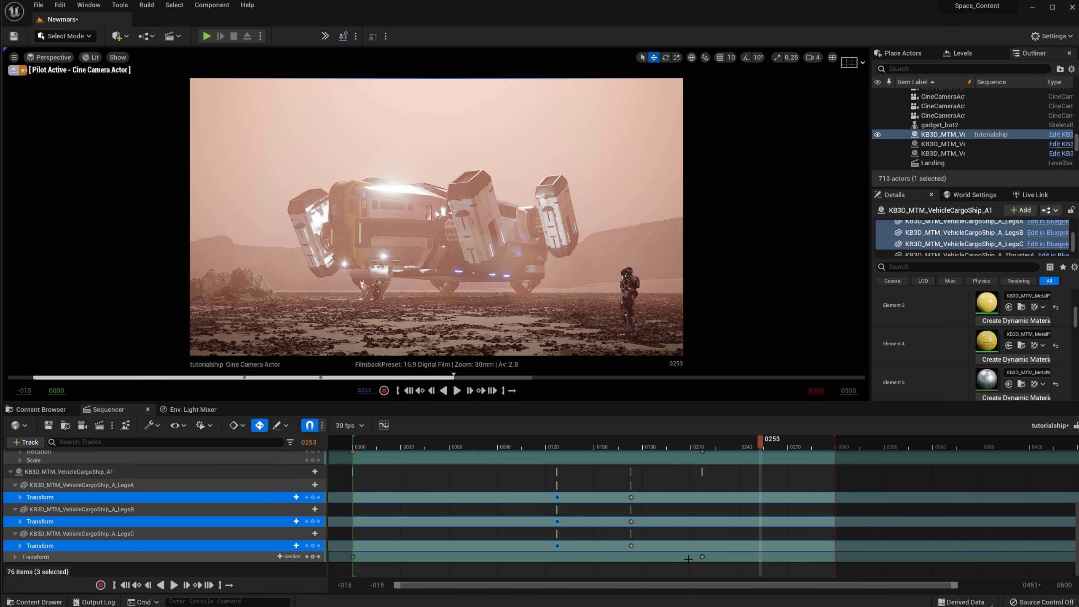
{"action": "left_click", "coordinate": [705, 557]}
{"action": "left_click", "coordinate": [701, 556]}
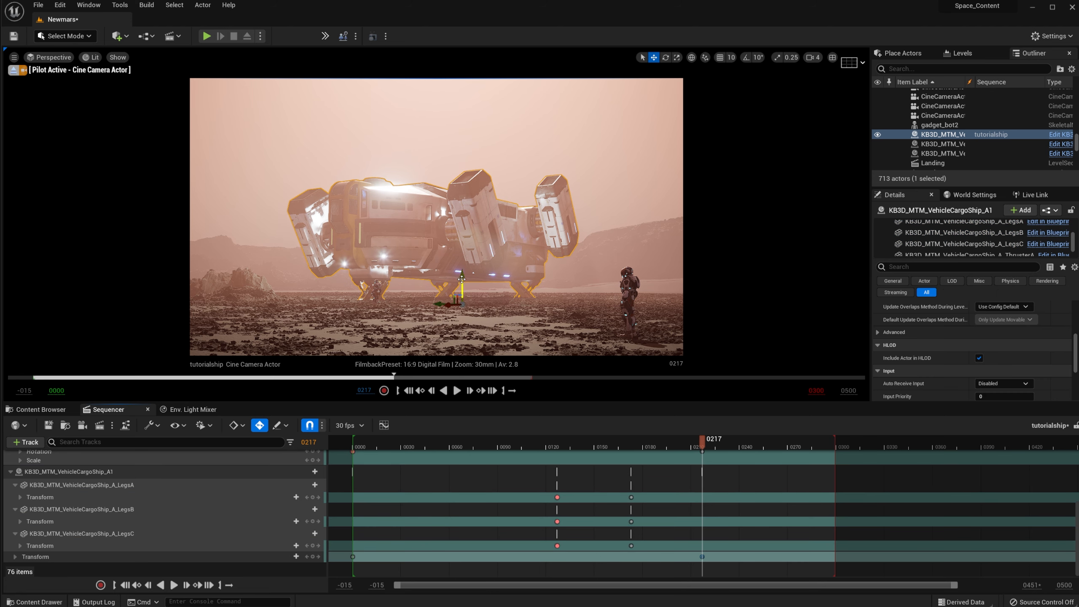
{"action": "left_click_drag", "start_coordinate": [462, 278], "coordinate": [467, 272]}
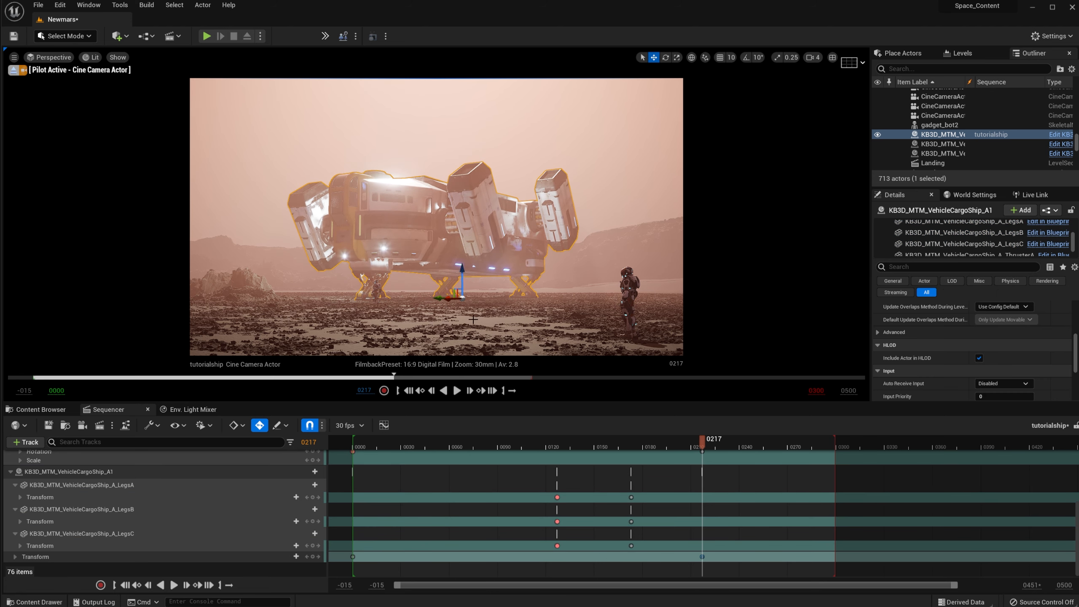
Step: Replay the full descent and landing, then scrub back to frame 0153 to check the hover
{"action": "left_click_drag", "start_coordinate": [380, 448], "coordinate": [359, 440]}
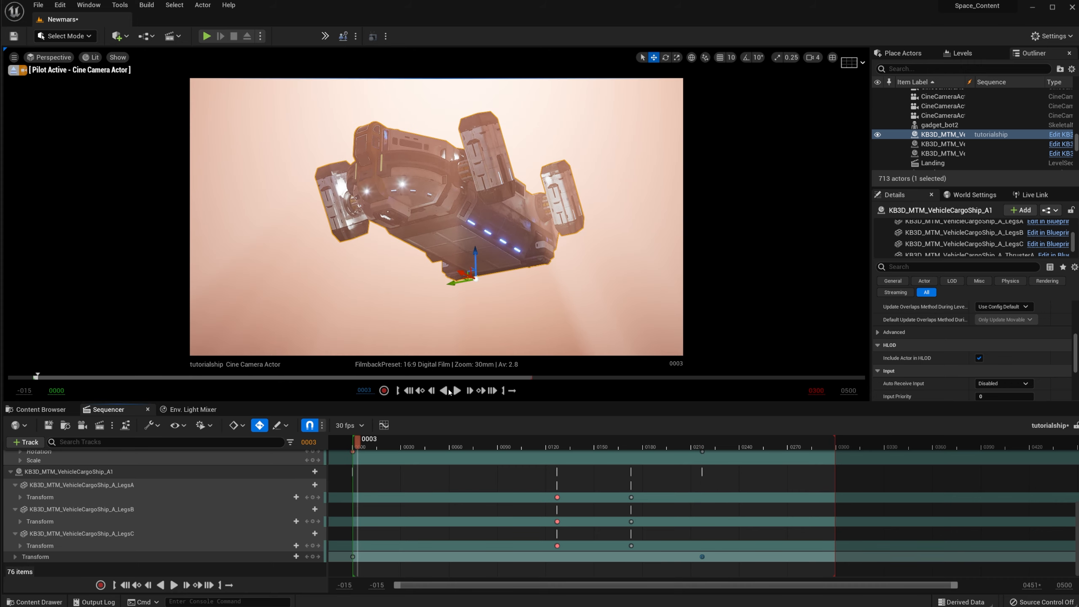
{"action": "left_click", "coordinate": [454, 392]}
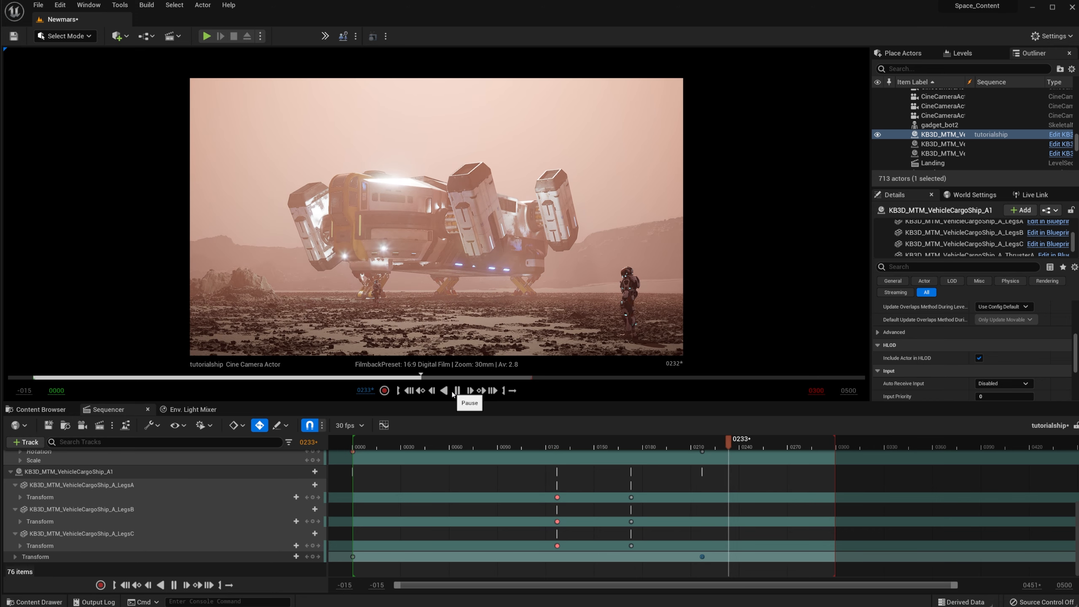
{"action": "left_click", "coordinate": [453, 395]}
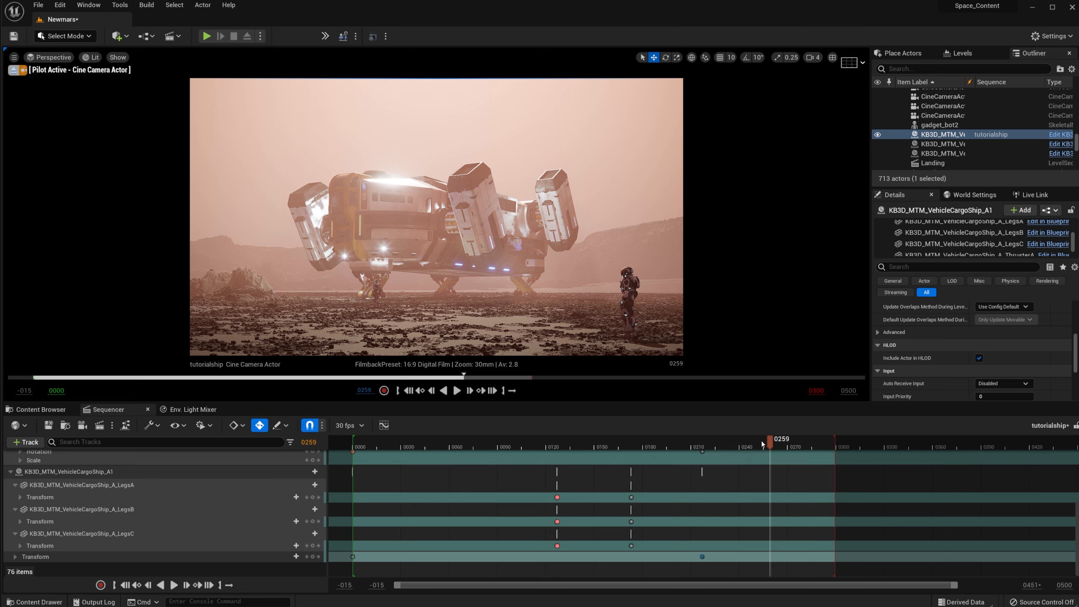
{"action": "left_click_drag", "start_coordinate": [764, 442], "coordinate": [360, 497]}
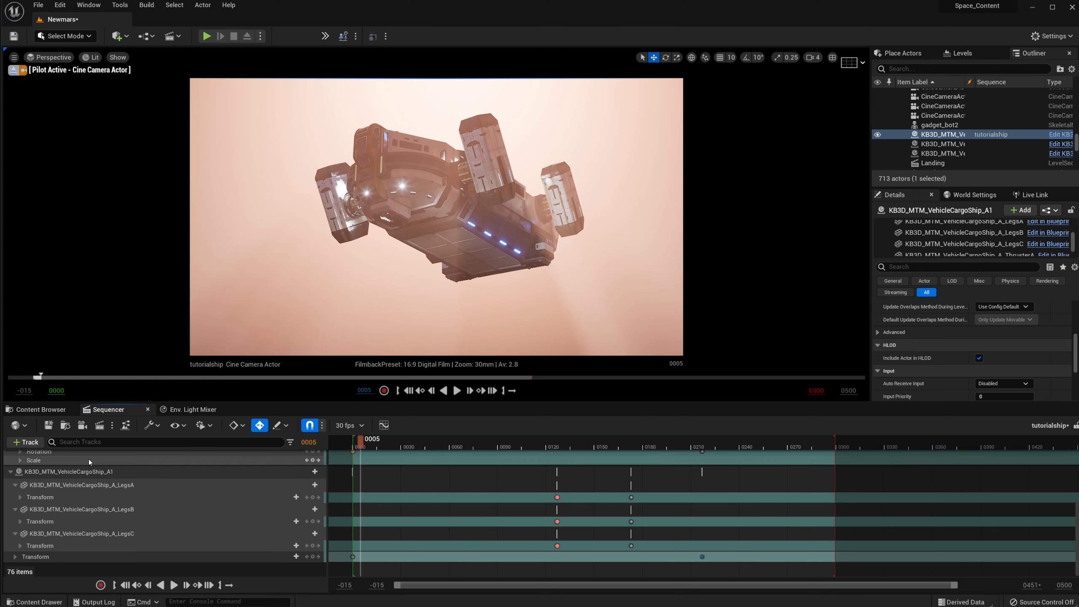
Step: Collapse the LegsA, LegsB and LegsC tracks and browse the ship's addable tracks without adding any
{"action": "left_click", "coordinate": [15, 487]}
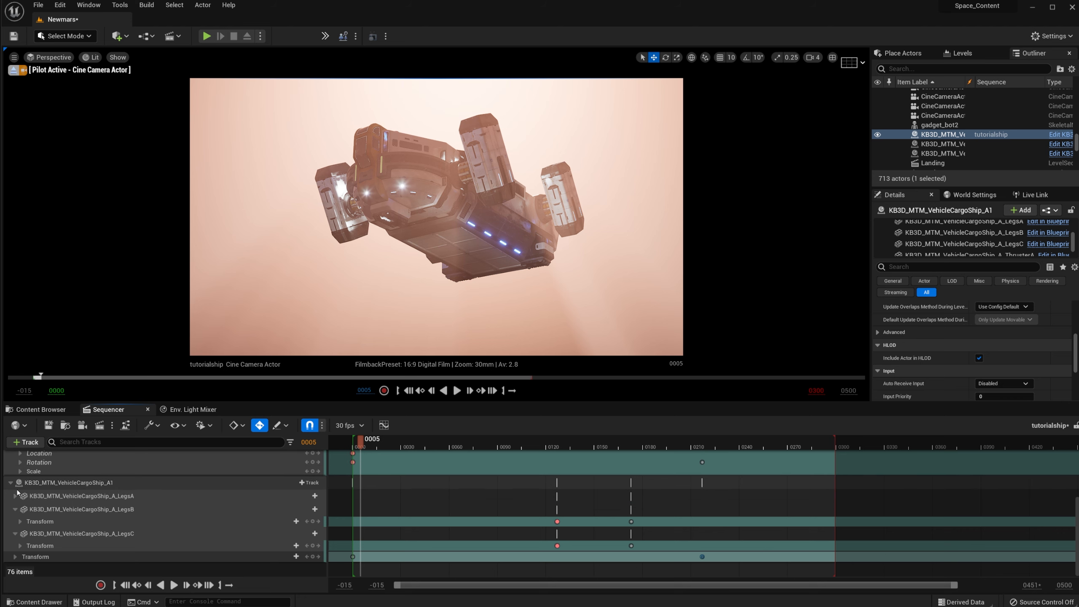
{"action": "left_click", "coordinate": [16, 510]}
{"action": "left_click", "coordinate": [16, 534]}
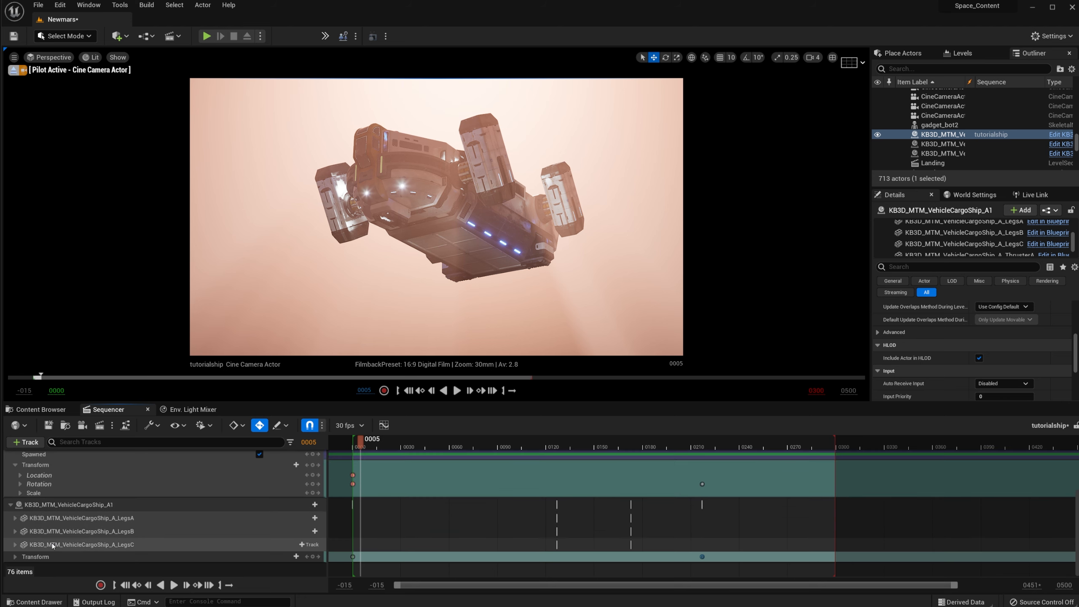
{"action": "left_click", "coordinate": [309, 505]}
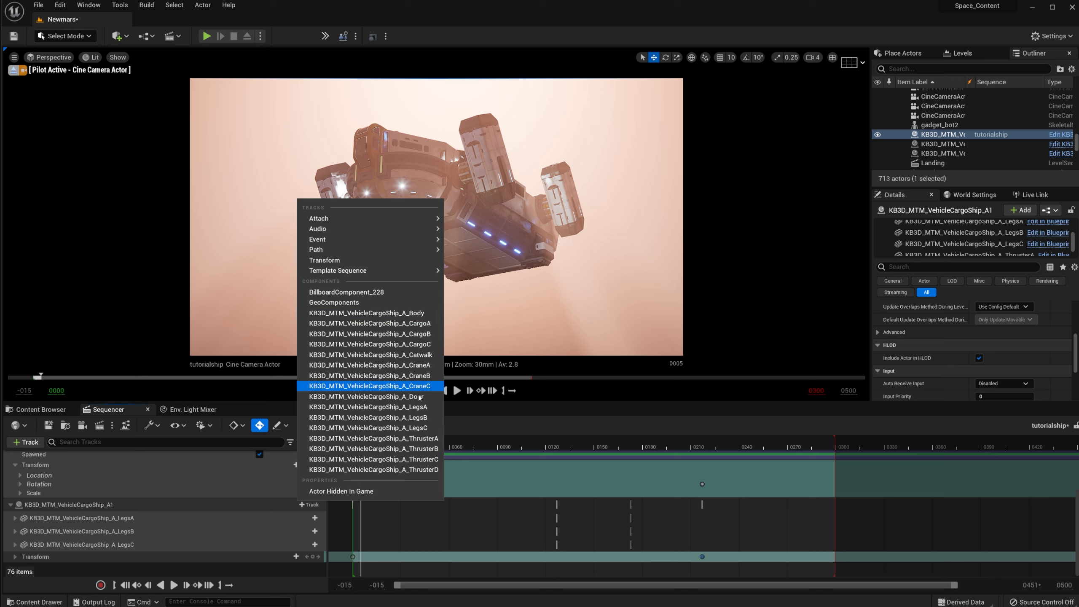
{"action": "left_click", "coordinate": [483, 184]}
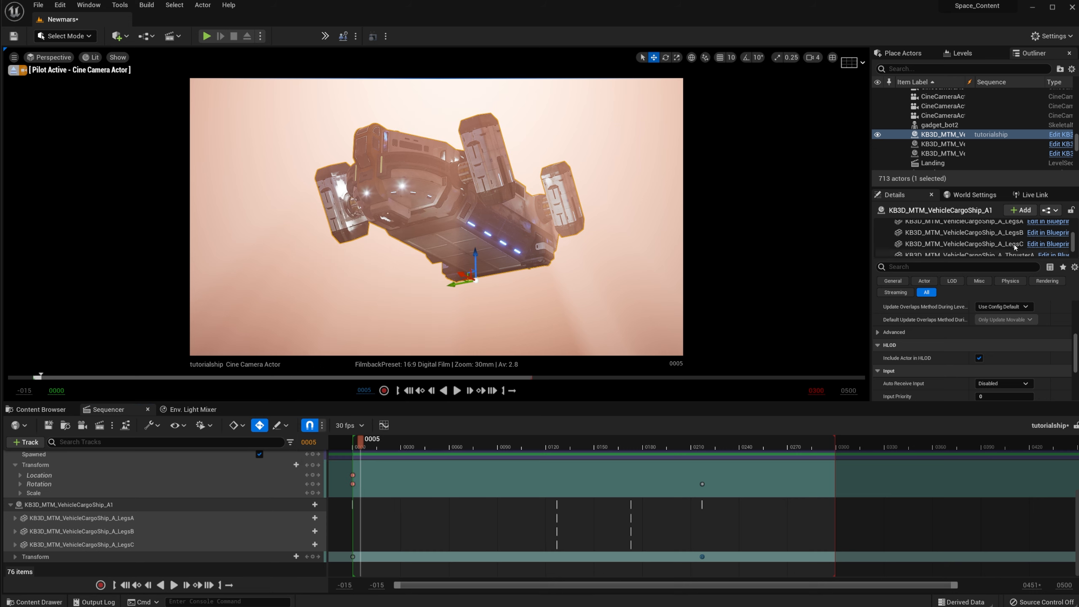
Step: Select ThrusterA, ThrusterB and ThrusterC in the Details component list, ending on ThrusterB
{"action": "scroll", "coordinate": [1015, 247], "scroll_direction": "up", "scroll_amount": 3}
{"action": "scroll", "coordinate": [1014, 245], "scroll_direction": "down", "scroll_amount": 3}
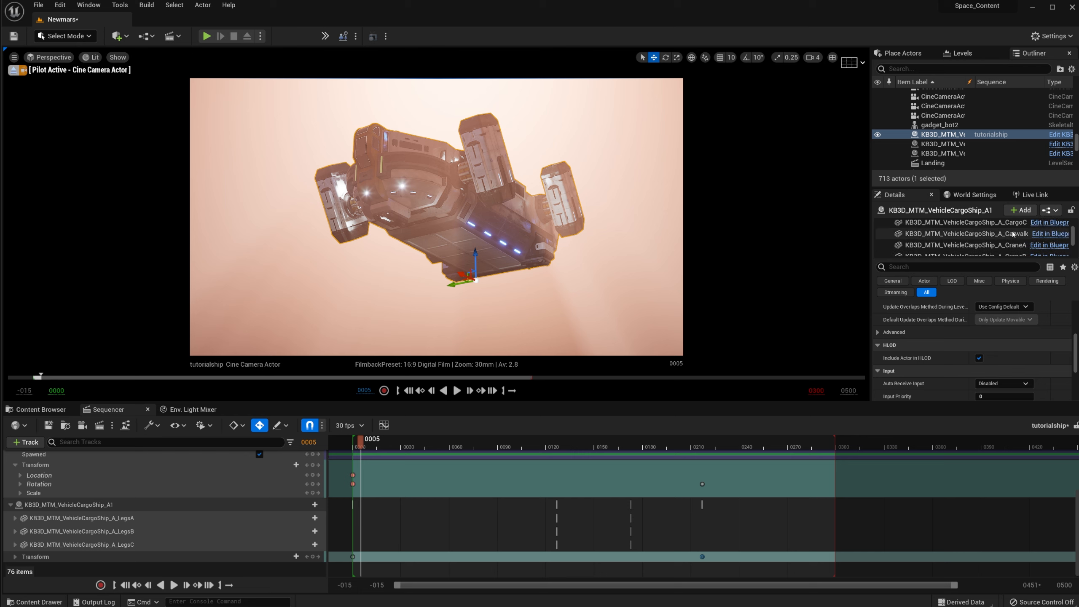
{"action": "scroll", "coordinate": [1014, 235], "scroll_direction": "down", "scroll_amount": 2}
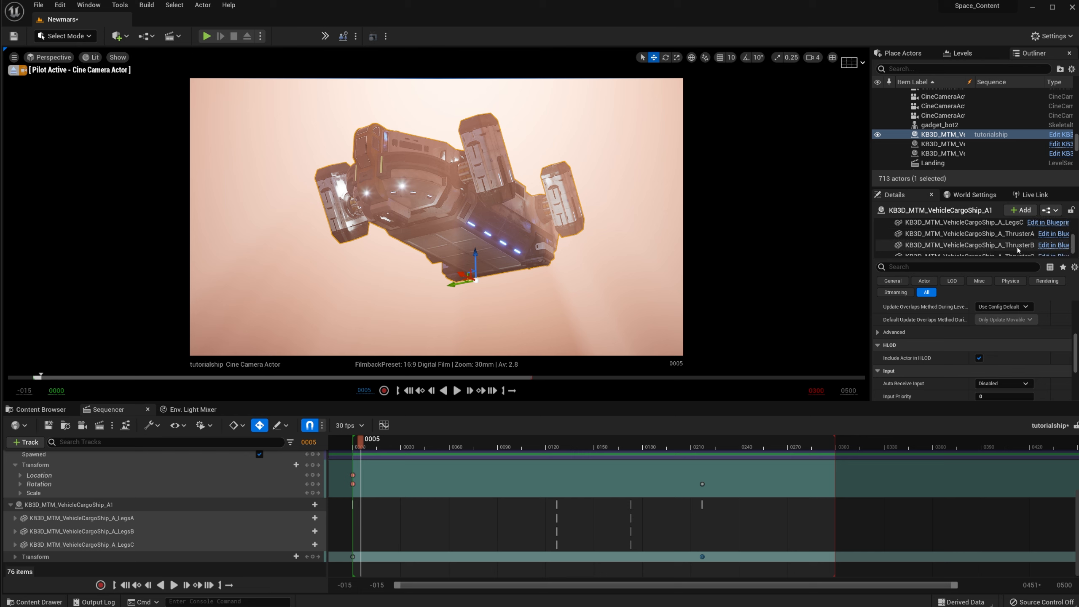
{"action": "left_click", "coordinate": [1016, 234]}
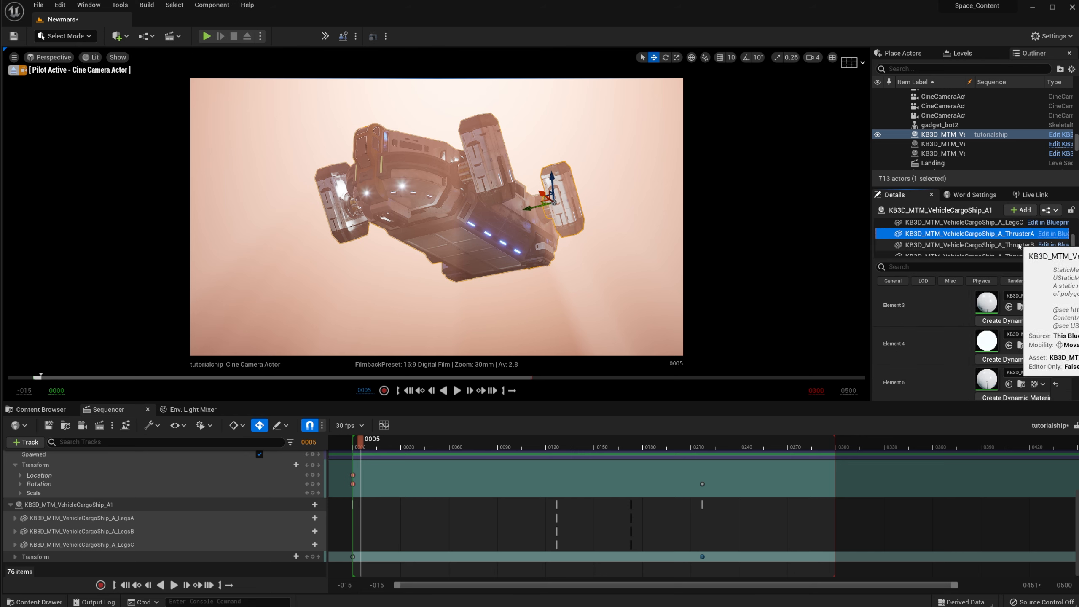
{"action": "left_click", "coordinate": [1019, 246]}
{"action": "scroll", "coordinate": [1026, 242], "scroll_direction": "down", "scroll_amount": 1}
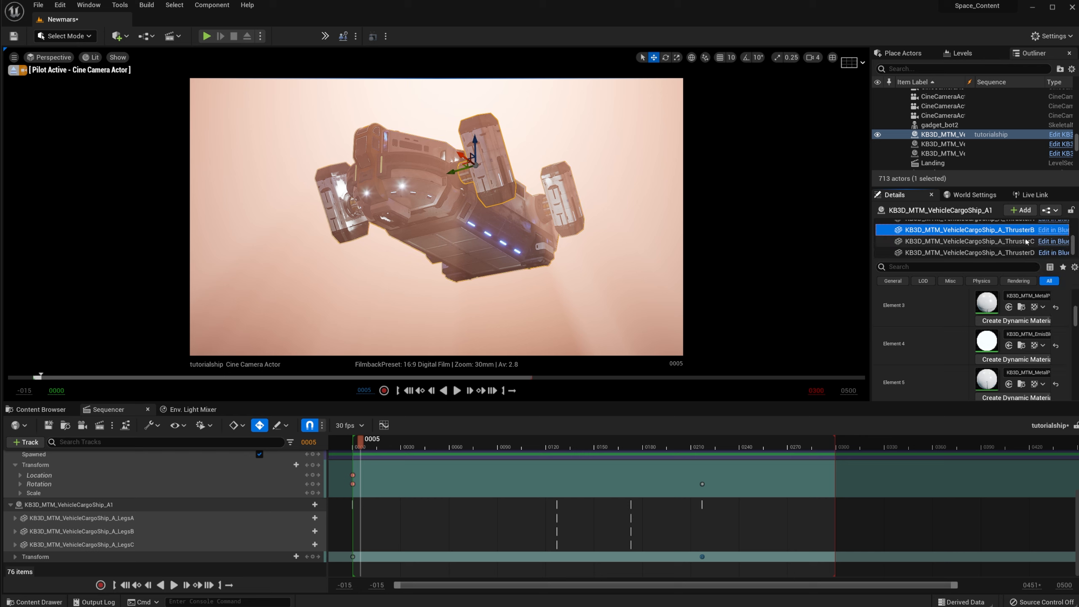
{"action": "left_click", "coordinate": [1024, 242]}
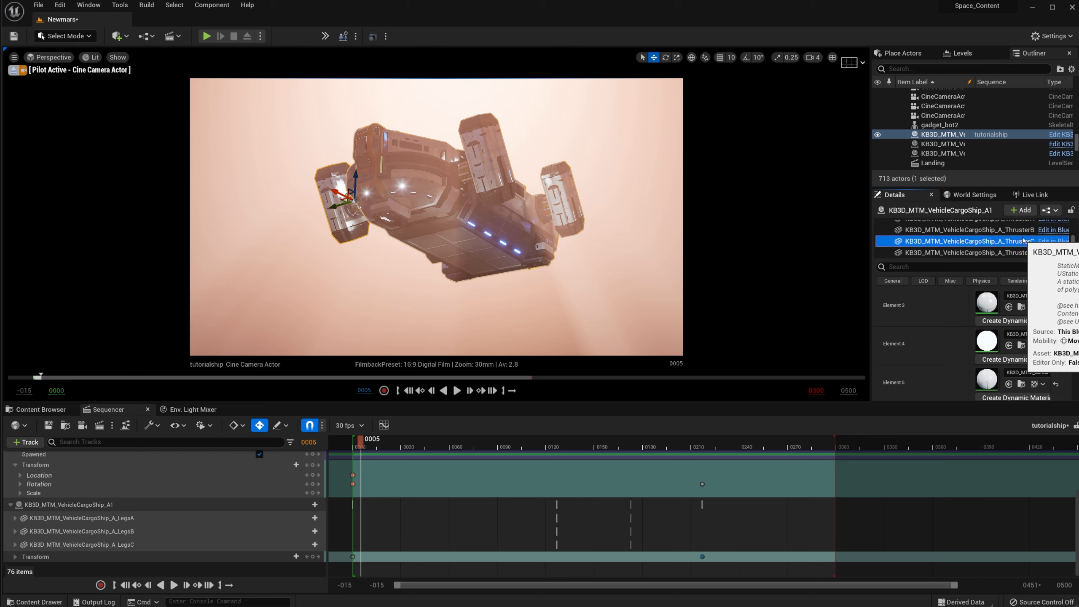
{"action": "left_click", "coordinate": [1023, 232]}
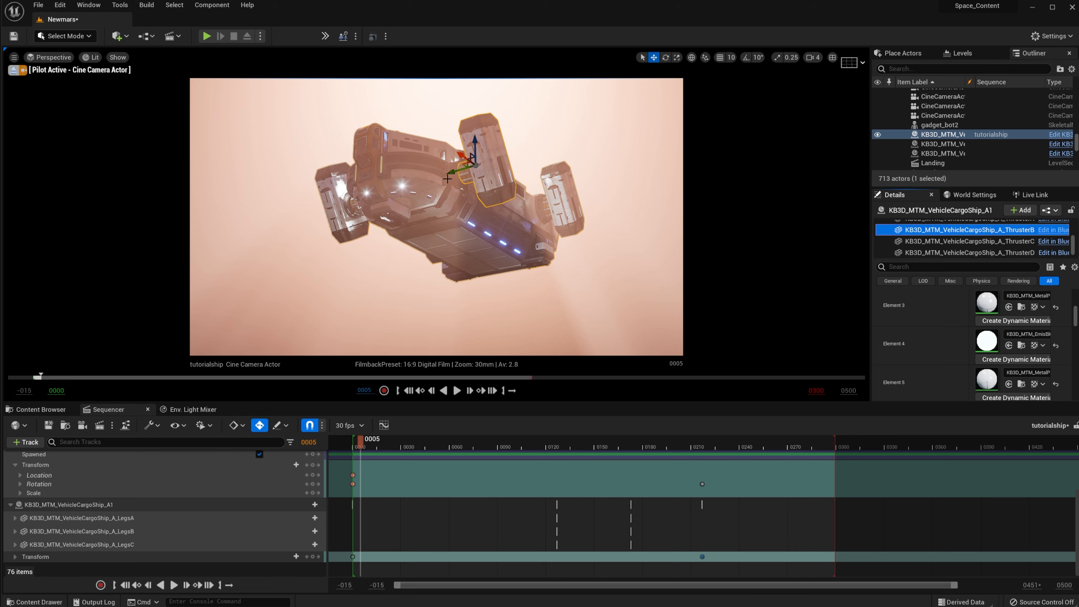
Step: Add ThrusterB and ThrusterC component tracks to the cargo ship's sequence
{"action": "left_click", "coordinate": [309, 505]}
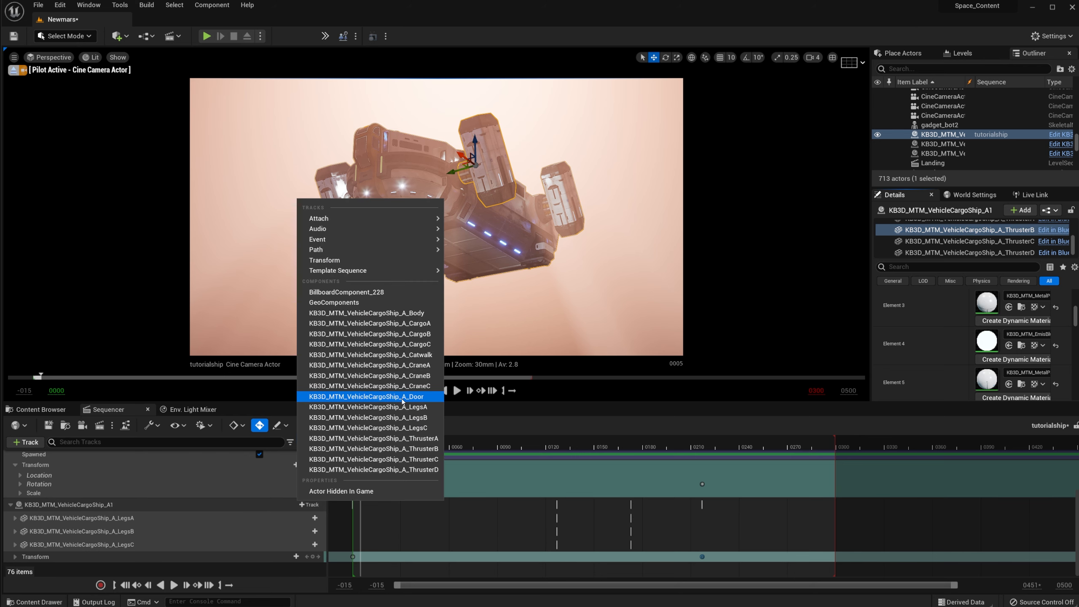
{"action": "left_click", "coordinate": [415, 448]}
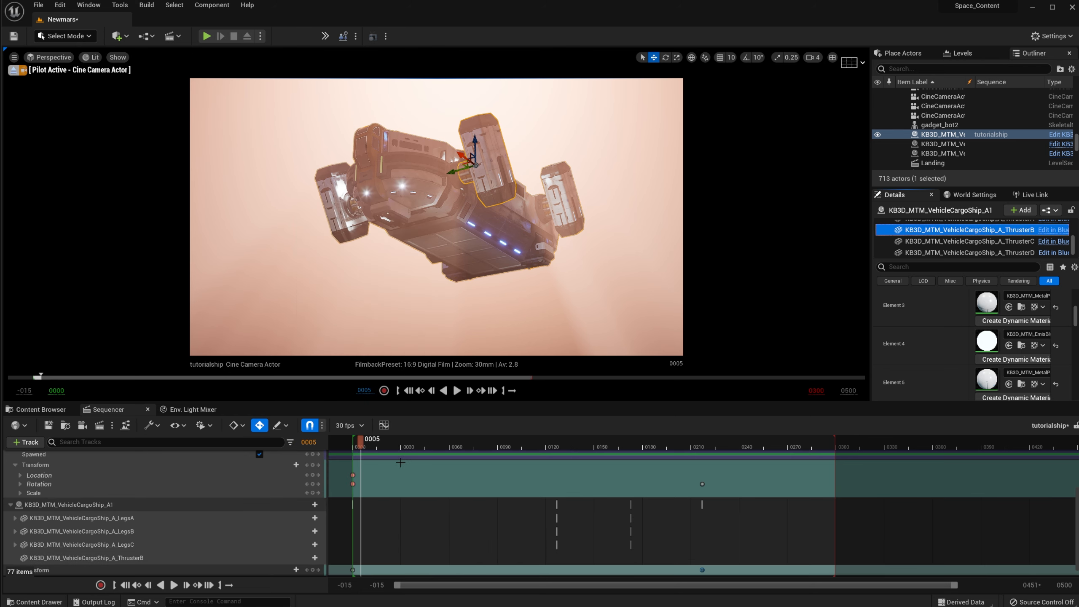
{"action": "left_click", "coordinate": [309, 504]}
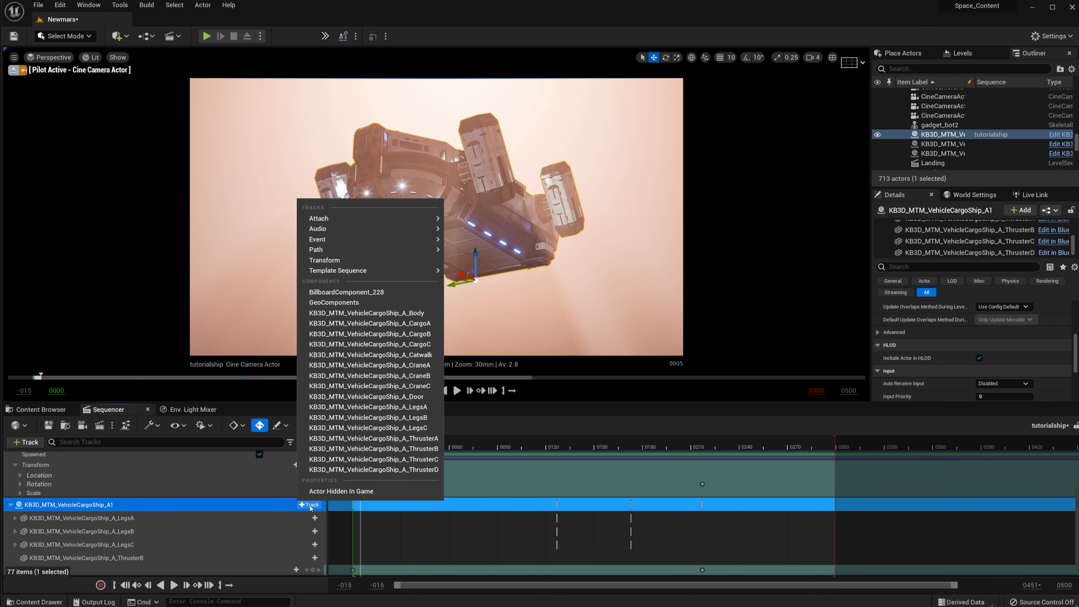
{"action": "left_click", "coordinate": [416, 459]}
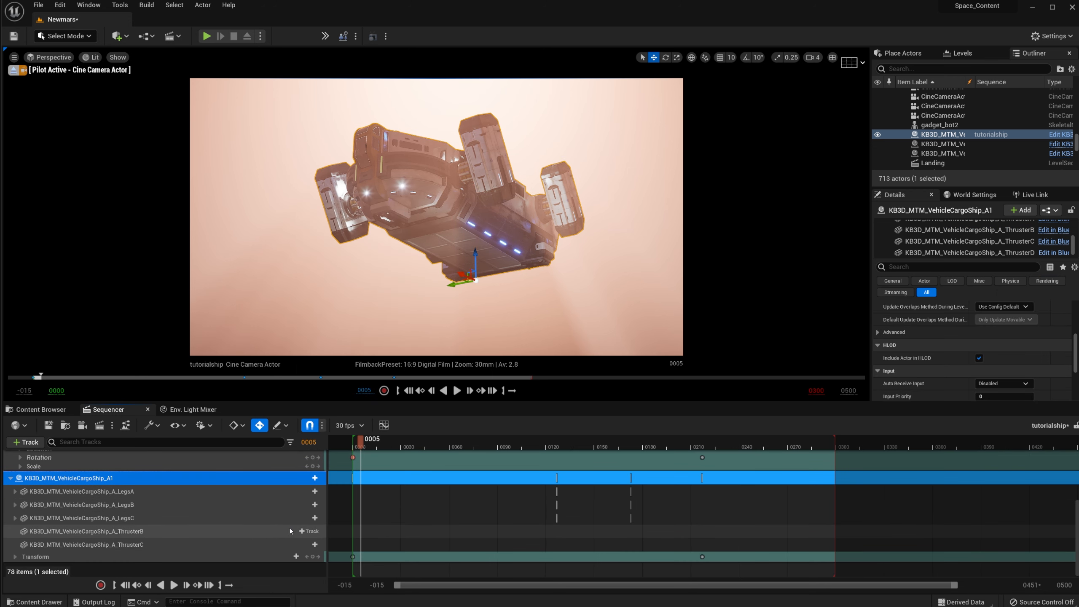
Step: Give ThrusterB and ThrusterC Transform tracks and select ThrusterB for keying its starting rotation
{"action": "left_click", "coordinate": [310, 532]}
{"action": "left_click", "coordinate": [355, 99]}
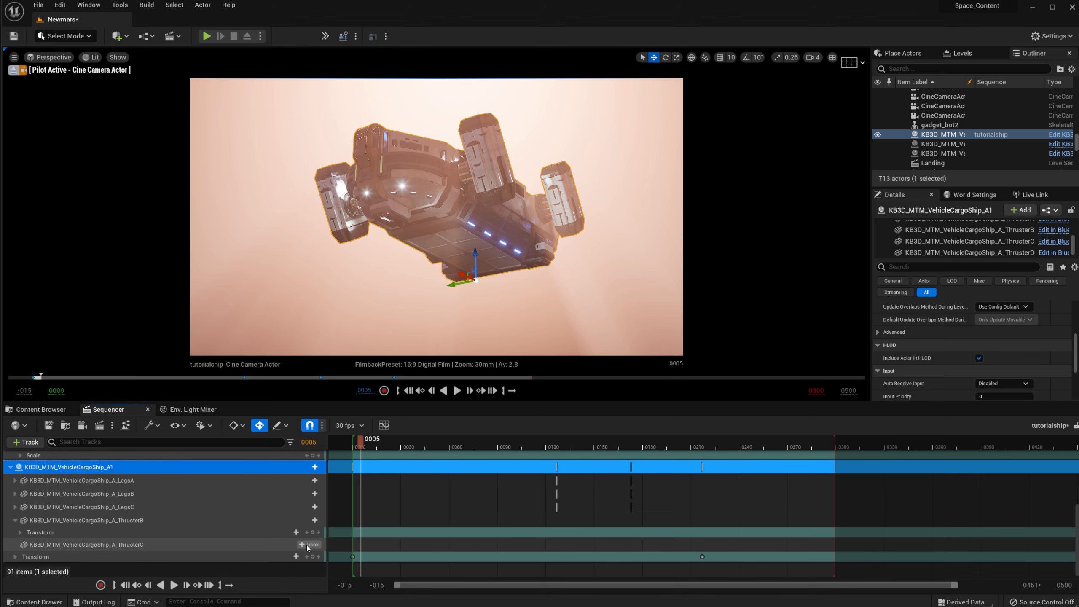
{"action": "left_click", "coordinate": [308, 544]}
{"action": "left_click", "coordinate": [335, 110]}
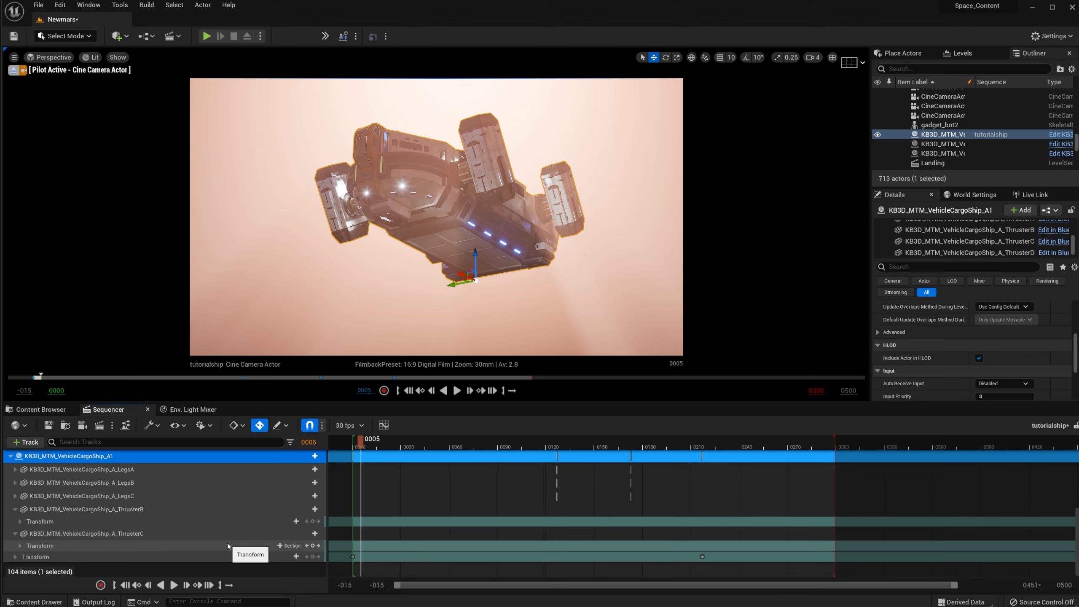
{"action": "left_click", "coordinate": [114, 511]}
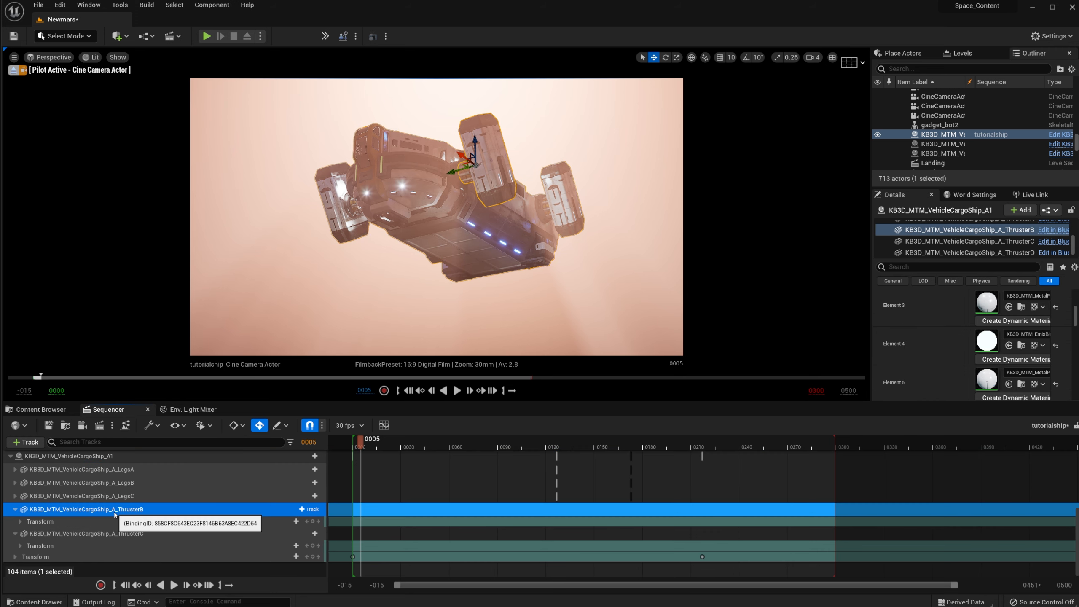
{"action": "left_click", "coordinate": [86, 534]}
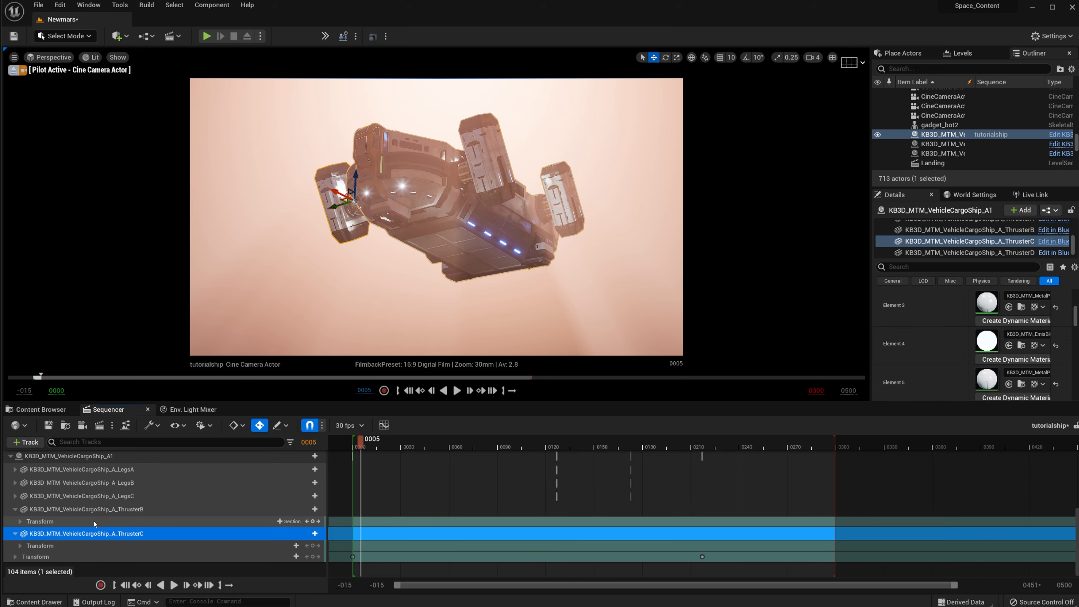
{"action": "left_click", "coordinate": [164, 510]}
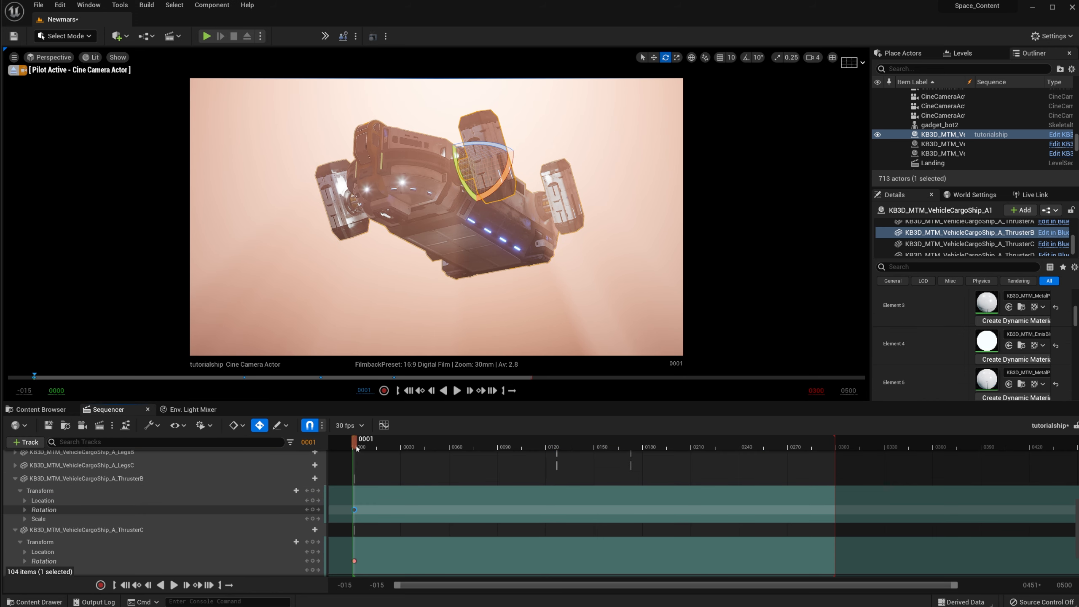
Step: At frame 66, rotate ThrusterB around its hinge, then select ThrusterC
{"action": "left_click_drag", "start_coordinate": [358, 449], "coordinate": [460, 472]}
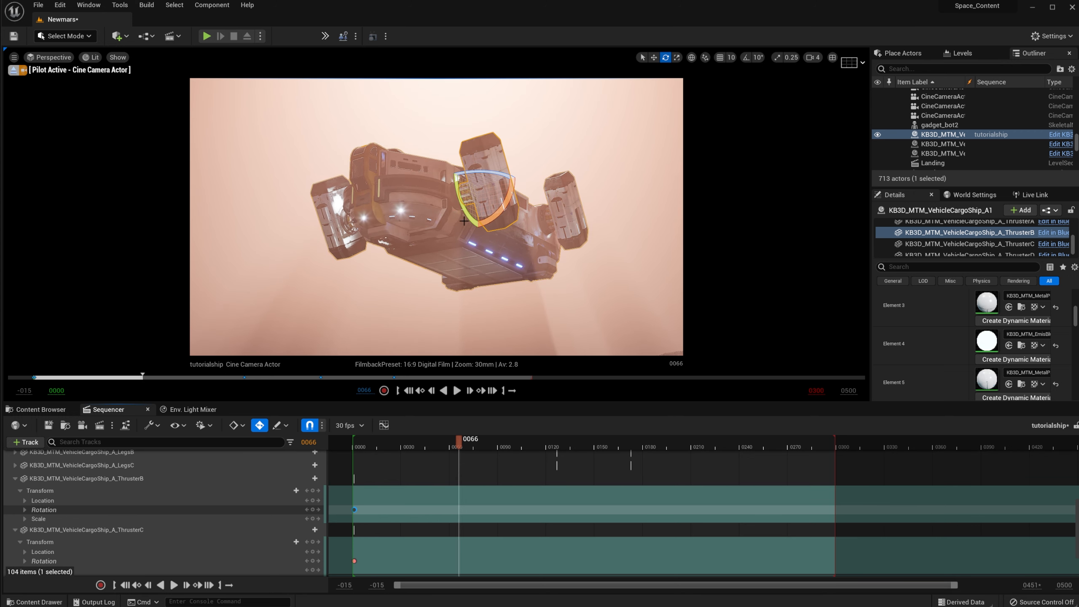
{"action": "left_click_drag", "start_coordinate": [444, 167], "coordinate": [451, 143]}
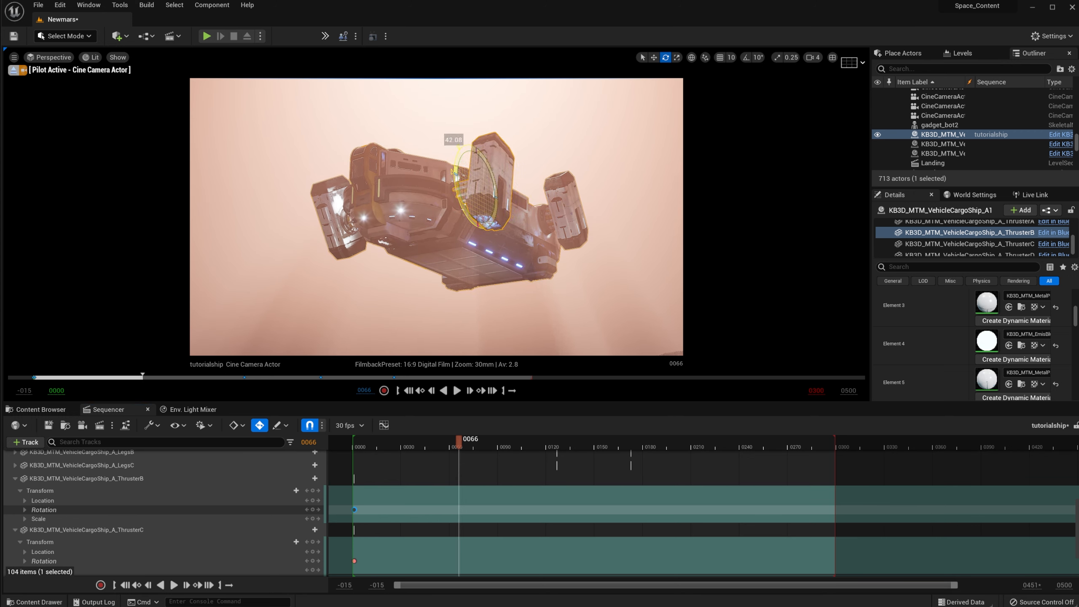
{"action": "left_click", "coordinate": [344, 251]}
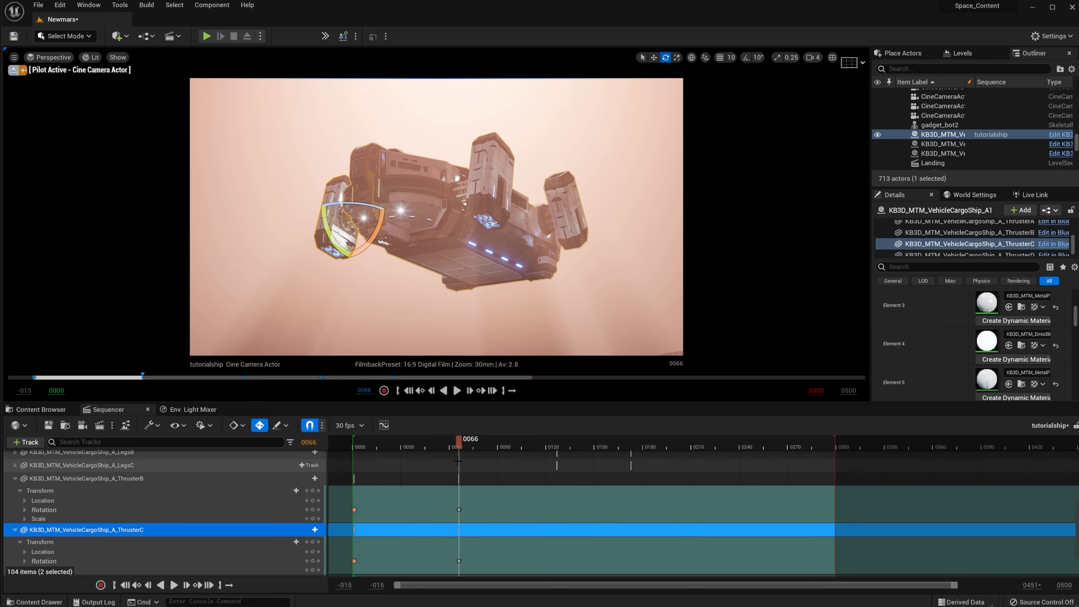
Step: Move the thruster rotation keys from frame 66 to 98 and from frame 0 to 50
{"action": "left_click_drag", "start_coordinate": [432, 485], "coordinate": [472, 566]}
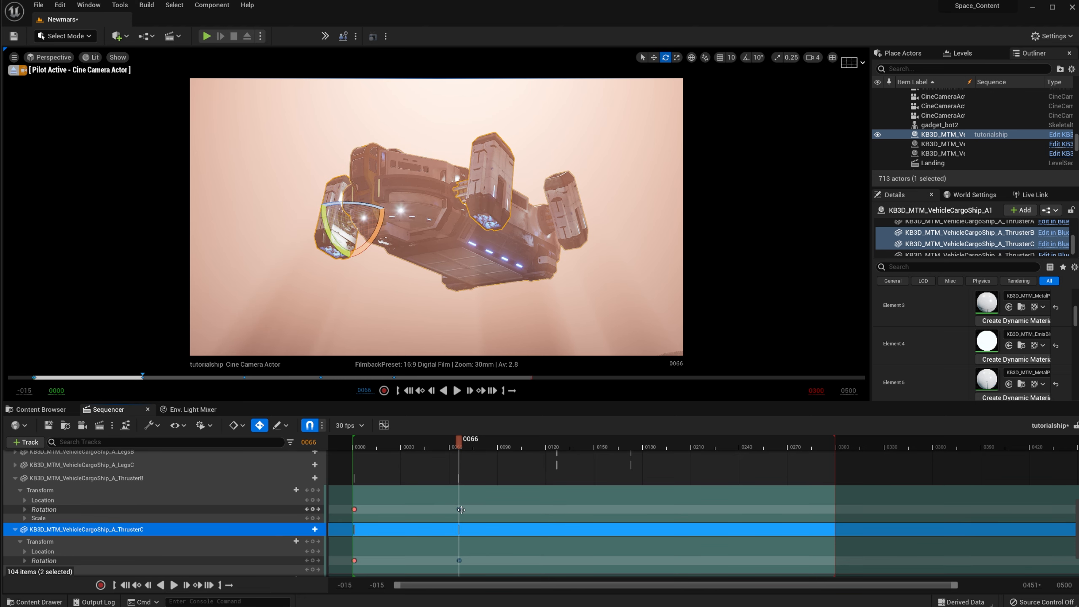
{"action": "left_click_drag", "start_coordinate": [462, 510], "coordinate": [510, 510]}
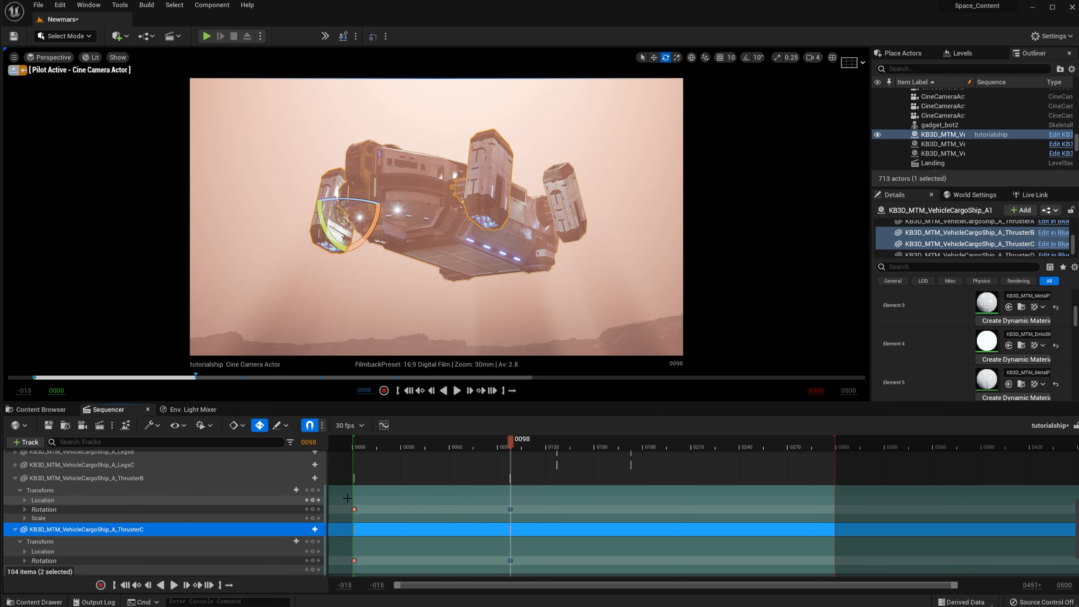
{"action": "left_click_drag", "start_coordinate": [347, 499], "coordinate": [378, 570]}
{"action": "left_click_drag", "start_coordinate": [354, 509], "coordinate": [433, 516]}
{"action": "left_click", "coordinate": [431, 517]}
Step: Fit the whole sequence range into view and play back the landing animation
{"action": "key", "text": "f"}
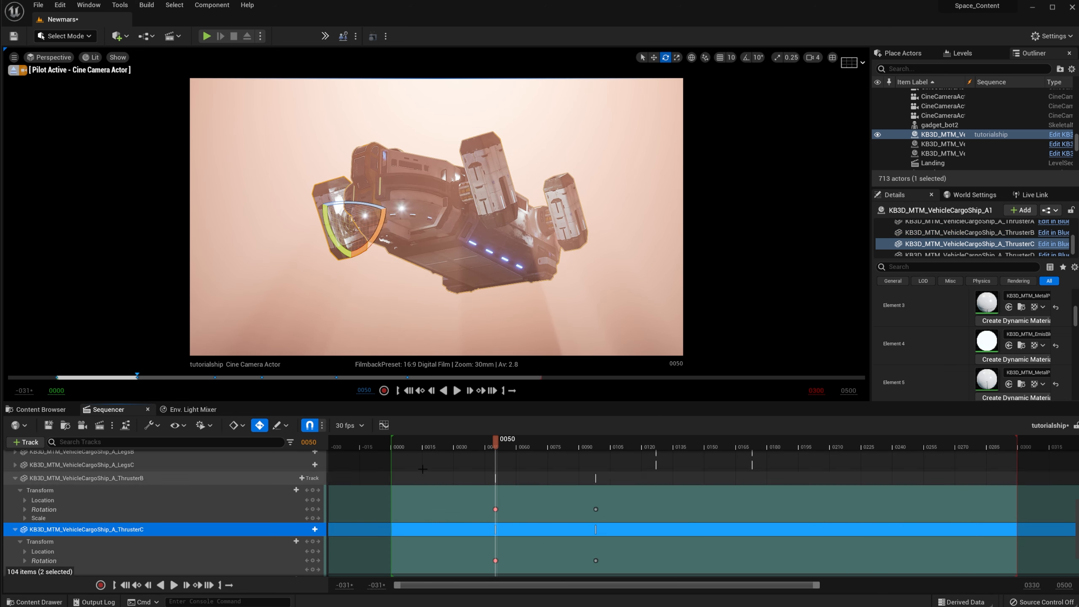
{"action": "left_click_drag", "start_coordinate": [819, 586], "coordinate": [1003, 585]}
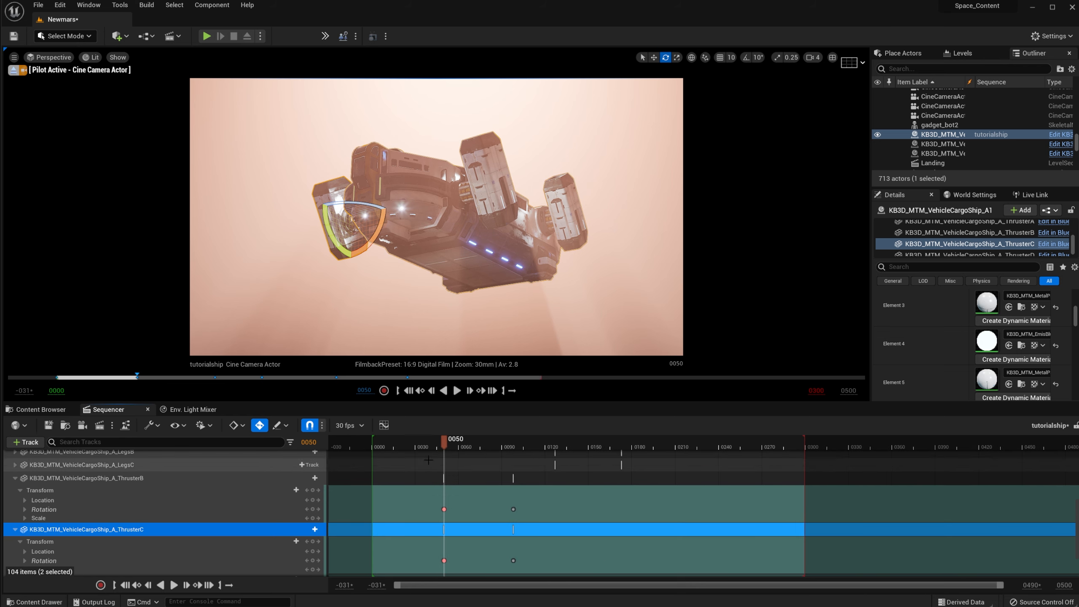
{"action": "left_click_drag", "start_coordinate": [444, 440], "coordinate": [376, 439]}
{"action": "left_click", "coordinate": [457, 390]}
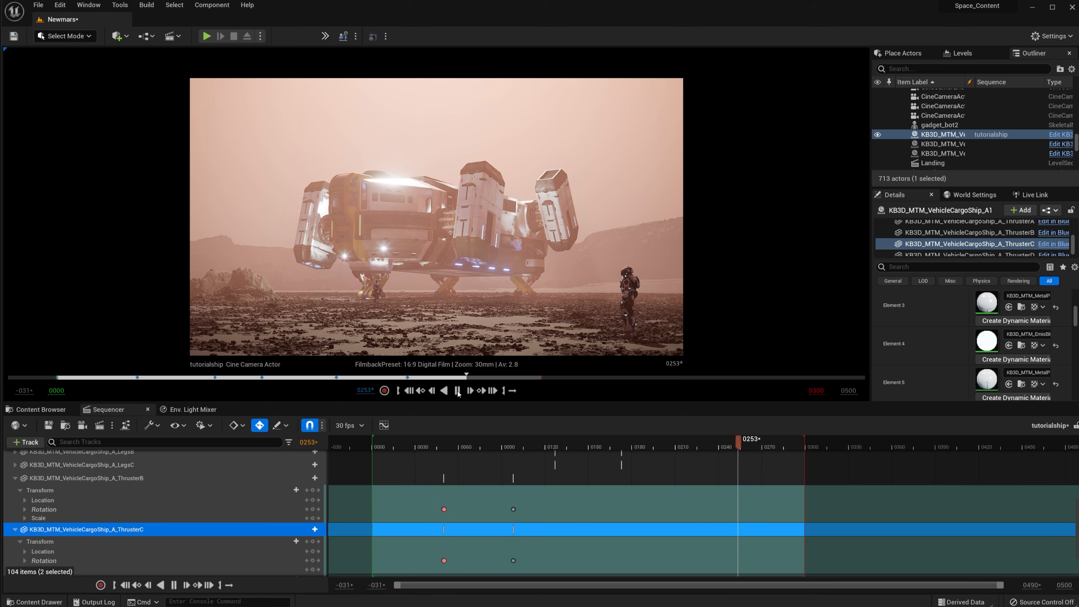
Step: Stop playback, scrub back to about frame 30, and show the missiontominerva Actors folder
{"action": "key", "text": "space"}
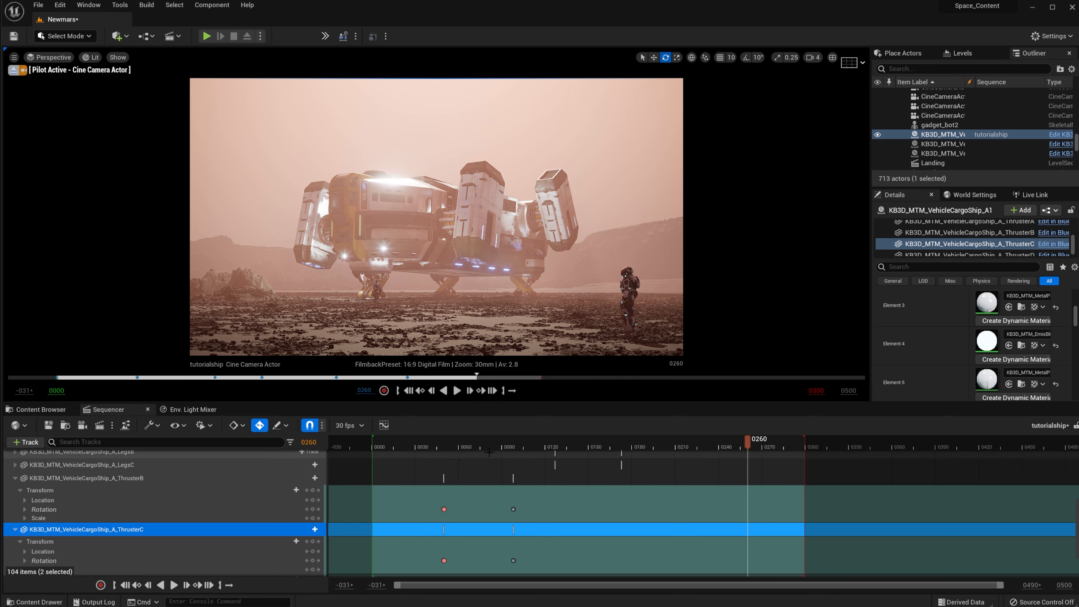
{"action": "left_click_drag", "start_coordinate": [442, 444], "coordinate": [460, 473]}
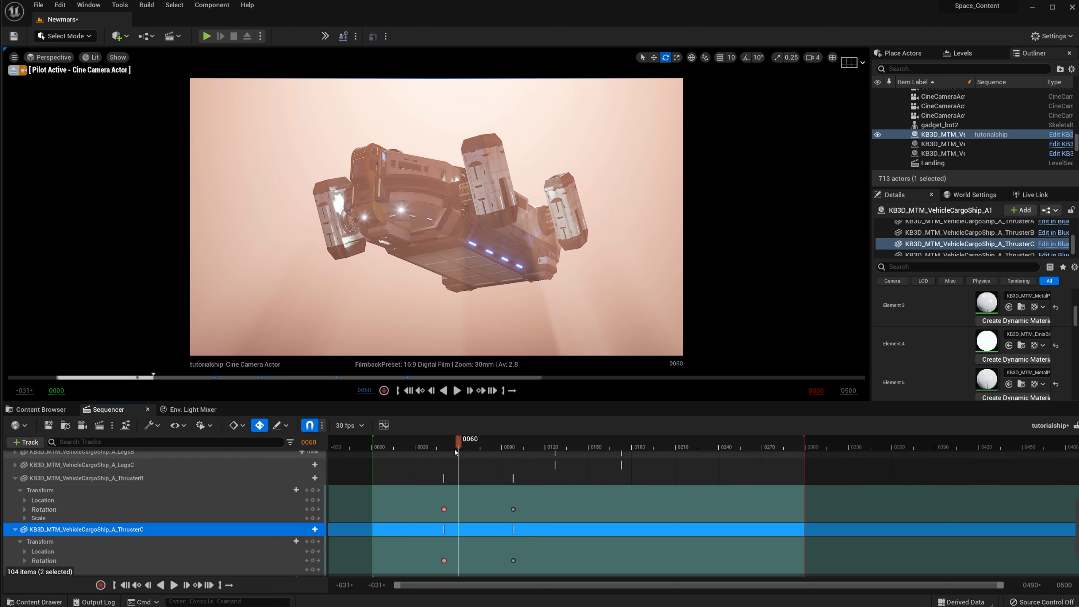
{"action": "left_click_drag", "start_coordinate": [455, 449], "coordinate": [409, 445]}
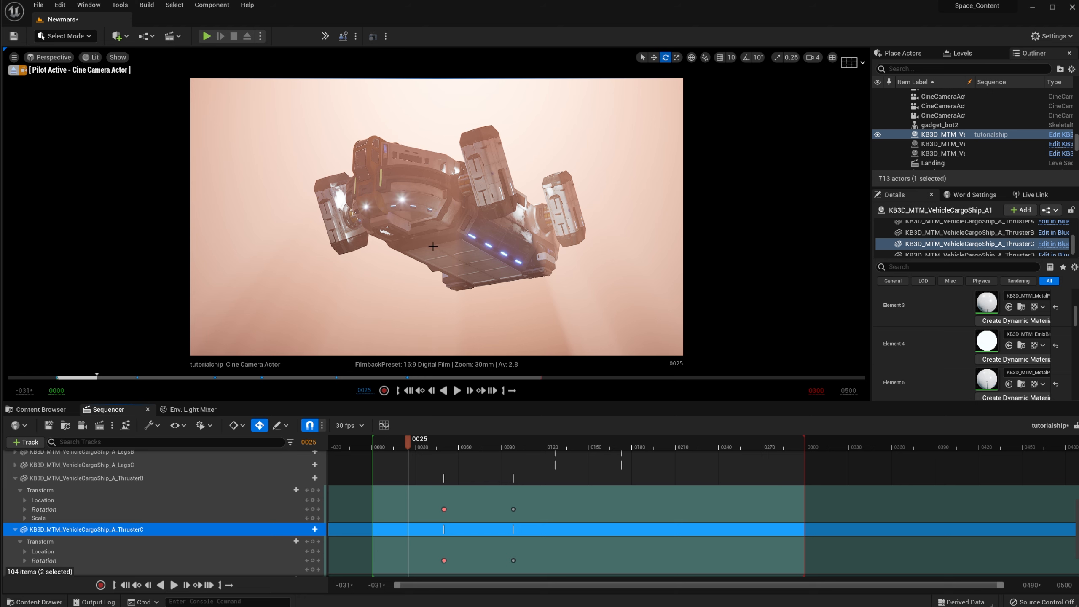
{"action": "left_click", "coordinate": [47, 412]}
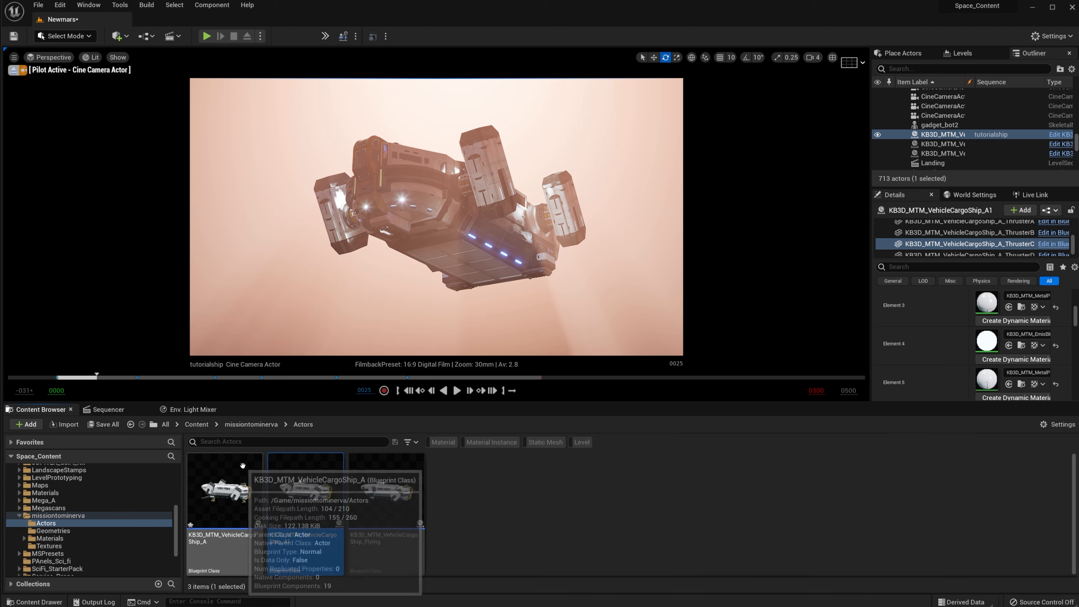